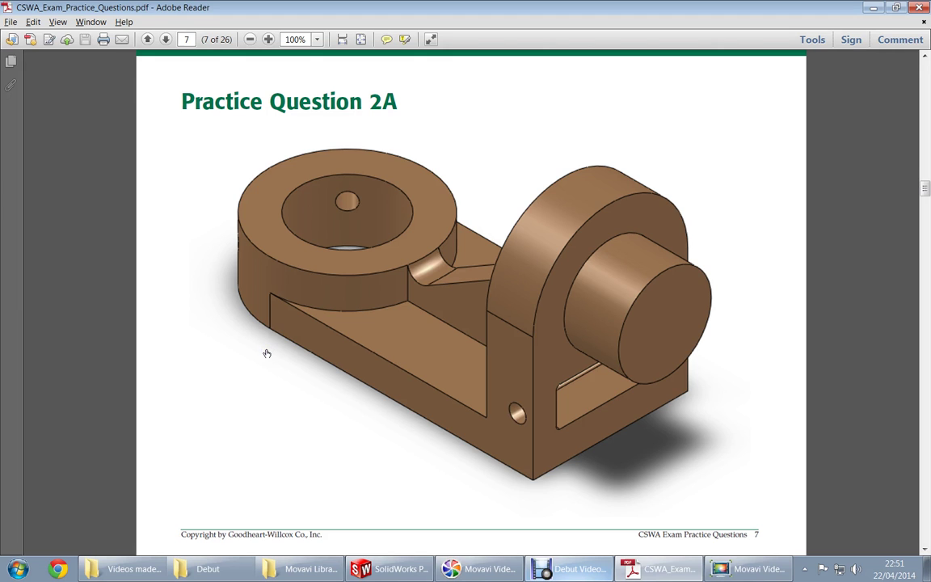
Scroll through Practice Questions 2A–2C, then return to page 6's Part Modeling question
{"action": "scroll", "coordinate": [267, 354], "scroll_direction": "down", "scroll_amount": 1}
{"action": "scroll", "coordinate": [267, 351], "scroll_direction": "down", "scroll_amount": 5}
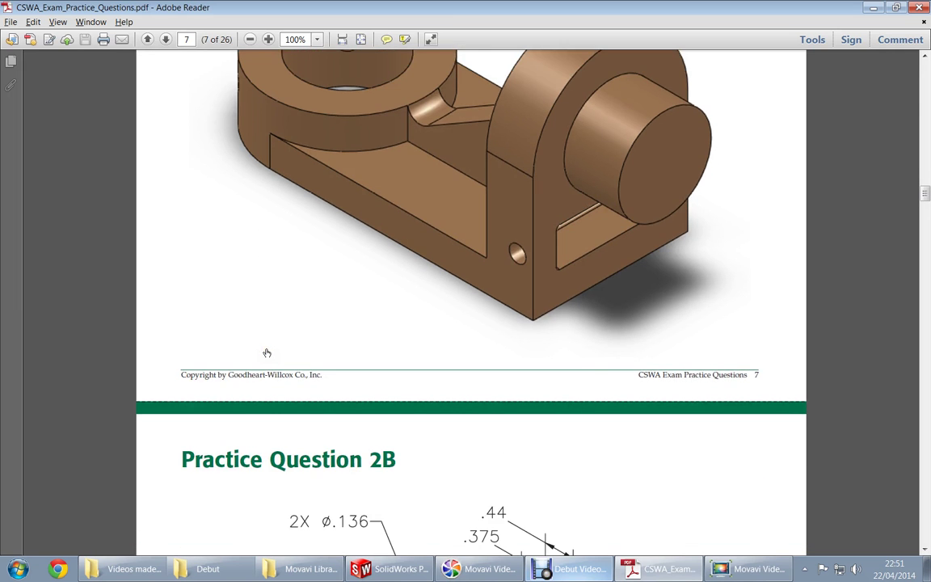
{"action": "scroll", "coordinate": [267, 353], "scroll_direction": "up", "scroll_amount": 6}
{"action": "scroll", "coordinate": [267, 353], "scroll_direction": "down", "scroll_amount": 15}
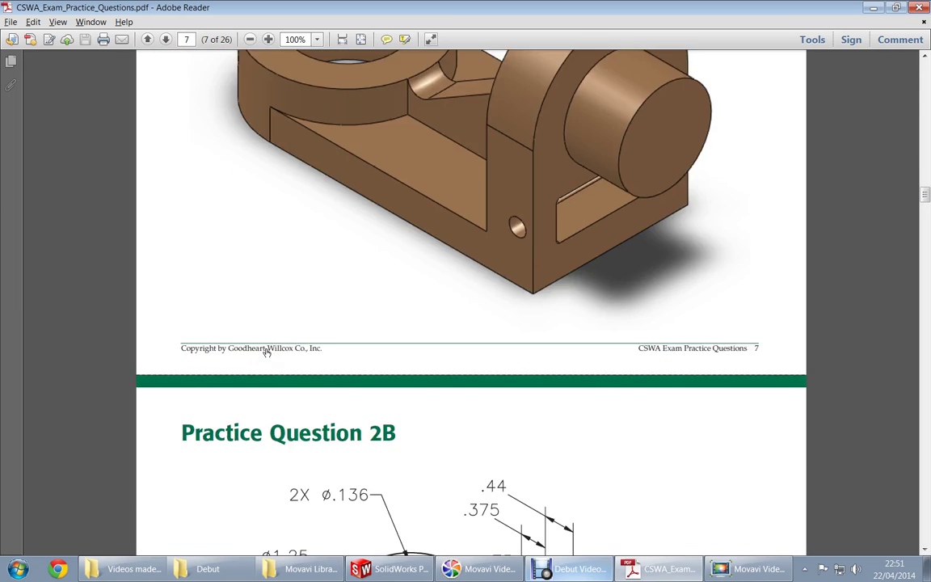
{"action": "scroll", "coordinate": [266, 354], "scroll_direction": "down", "scroll_amount": 15}
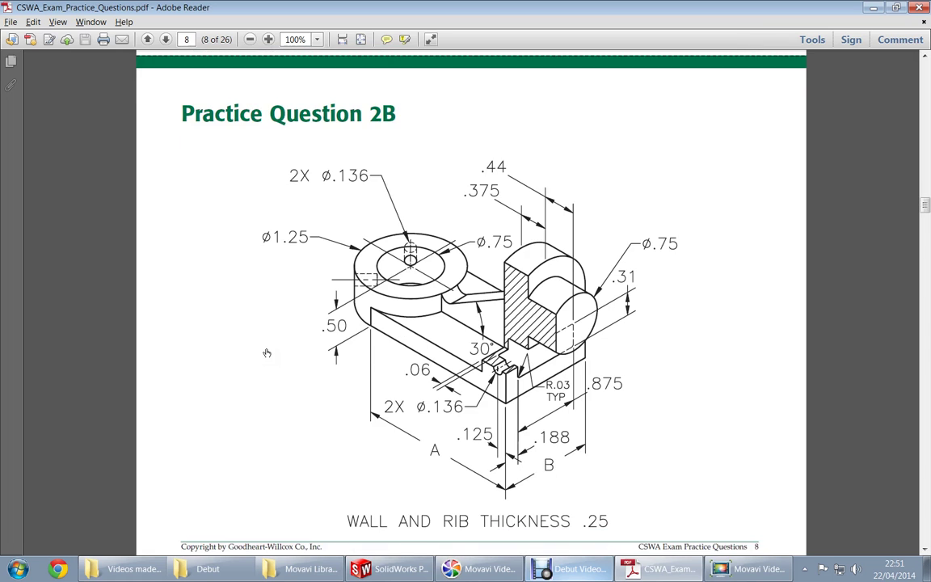
{"action": "scroll", "coordinate": [267, 353], "scroll_direction": "down", "scroll_amount": 5}
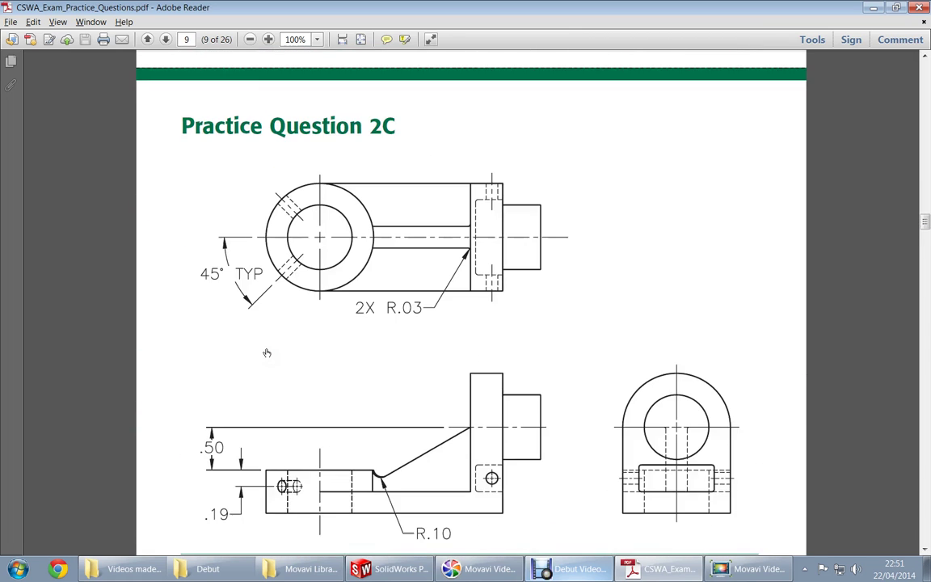
{"action": "scroll", "coordinate": [267, 353], "scroll_direction": "down", "scroll_amount": 5}
{"action": "scroll", "coordinate": [266, 353], "scroll_direction": "up", "scroll_amount": 4}
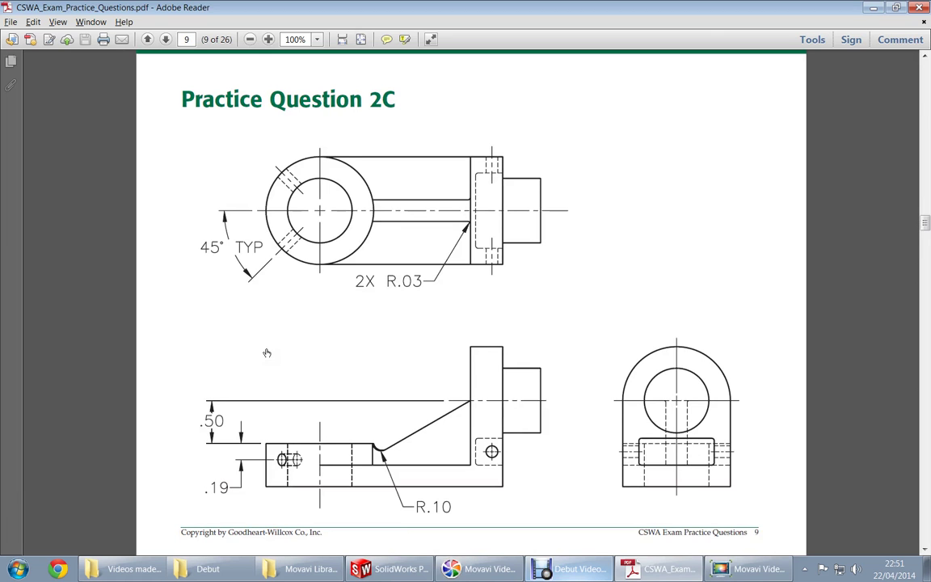
{"action": "scroll", "coordinate": [267, 353], "scroll_direction": "up", "scroll_amount": 20}
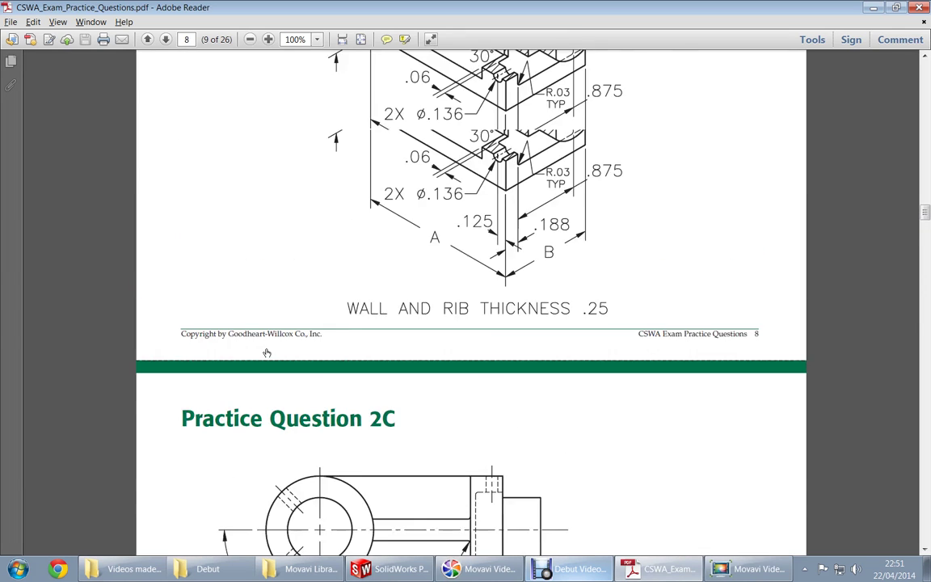
{"action": "scroll", "coordinate": [267, 353], "scroll_direction": "down", "scroll_amount": 5}
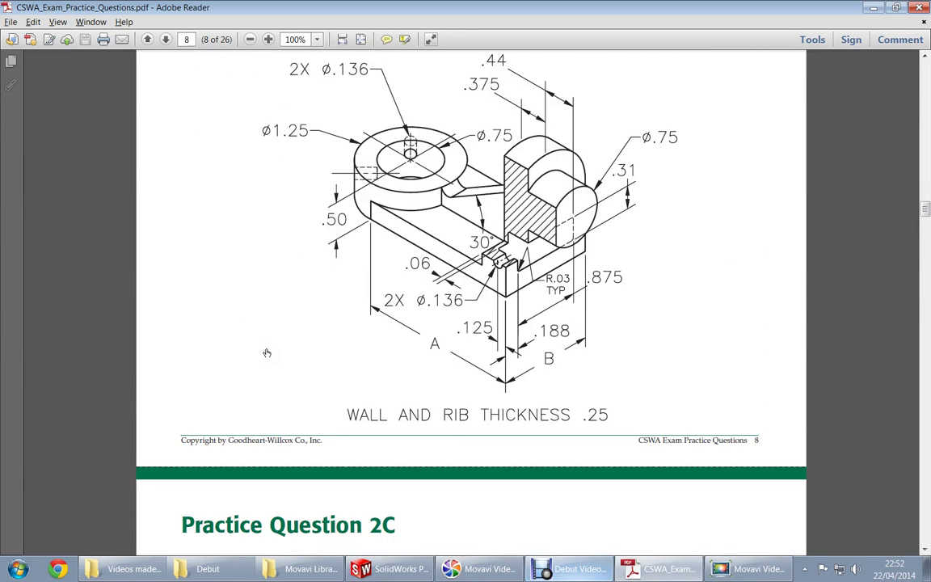
{"action": "scroll", "coordinate": [267, 353], "scroll_direction": "up", "scroll_amount": 20}
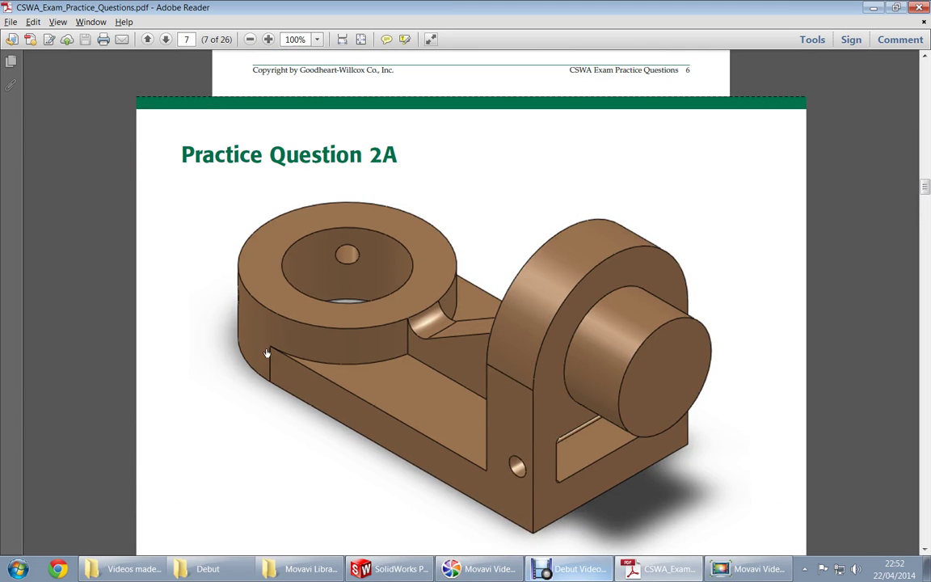
{"action": "scroll", "coordinate": [267, 354], "scroll_direction": "down", "scroll_amount": 6}
{"action": "scroll", "coordinate": [266, 353], "scroll_direction": "up", "scroll_amount": 6}
{"action": "scroll", "coordinate": [267, 353], "scroll_direction": "down", "scroll_amount": 18}
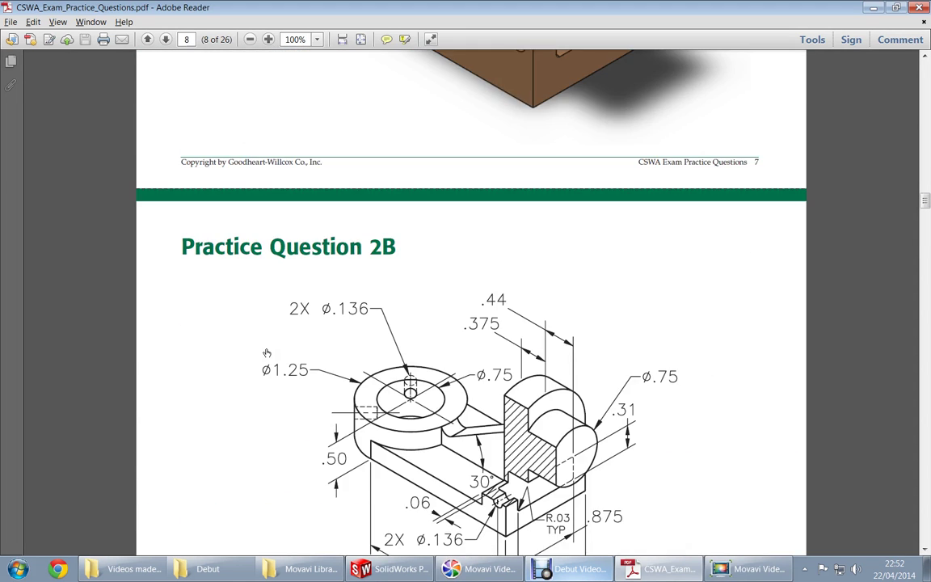
{"action": "scroll", "coordinate": [267, 353], "scroll_direction": "down", "scroll_amount": 4}
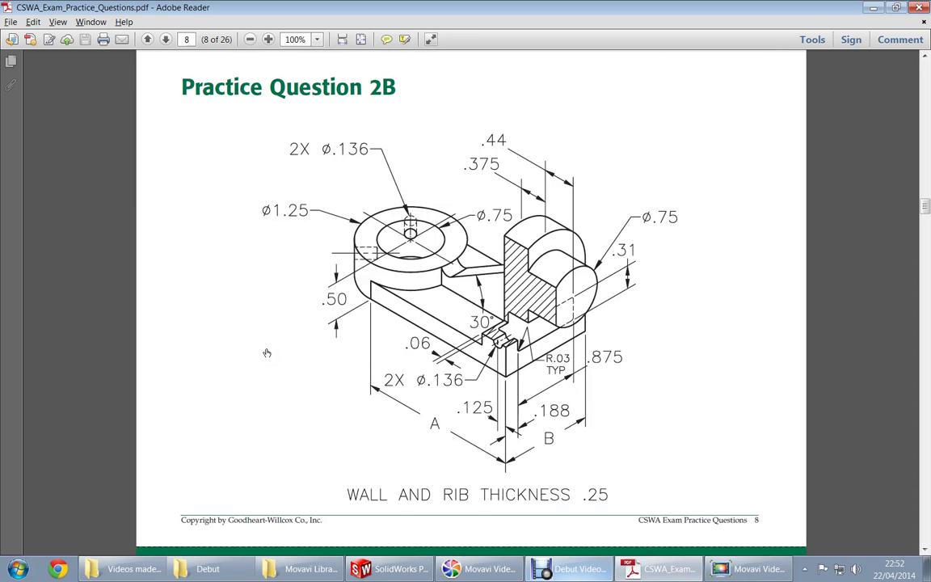
{"action": "scroll", "coordinate": [267, 353], "scroll_direction": "up", "scroll_amount": 20}
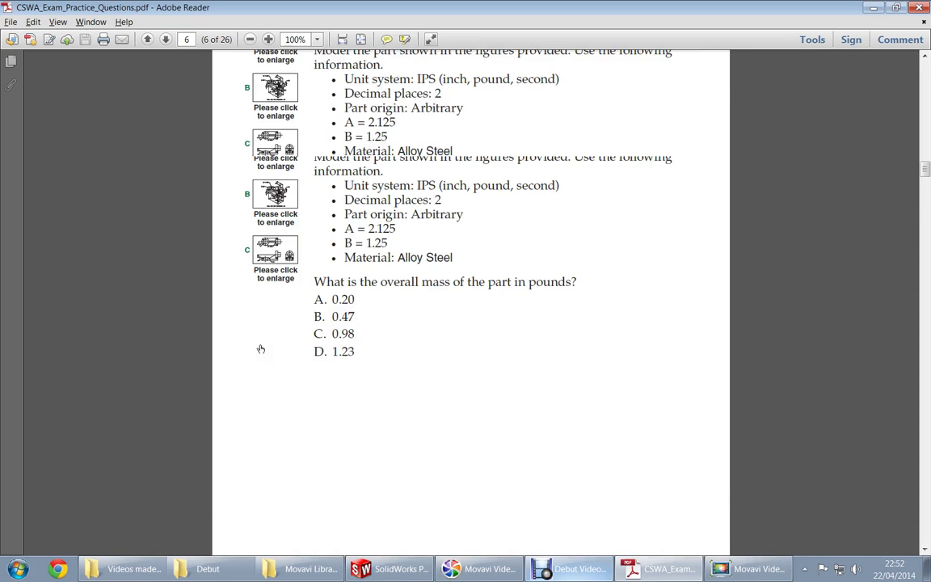
{"action": "scroll", "coordinate": [260, 349], "scroll_direction": "up", "scroll_amount": 1}
{"action": "scroll", "coordinate": [261, 349], "scroll_direction": "up", "scroll_amount": 9}
{"action": "scroll", "coordinate": [260, 349], "scroll_direction": "down", "scroll_amount": 10}
{"action": "scroll", "coordinate": [260, 349], "scroll_direction": "down", "scroll_amount": 3}
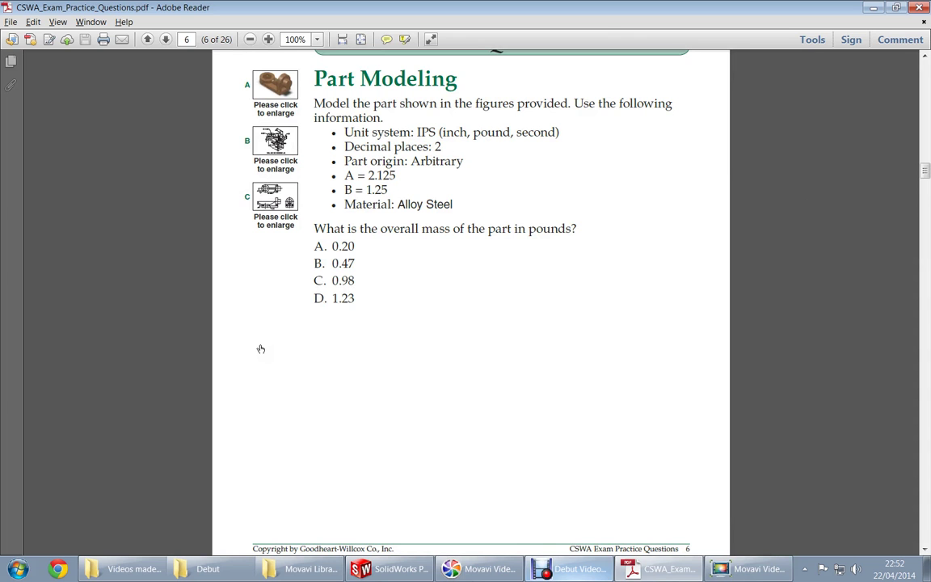
Close the Mass Properties results and the previous part without saving
{"action": "left_click", "coordinate": [320, 345]}
{"action": "key", "text": "alt+Tab"}
{"action": "key", "text": "alt+Tab"}
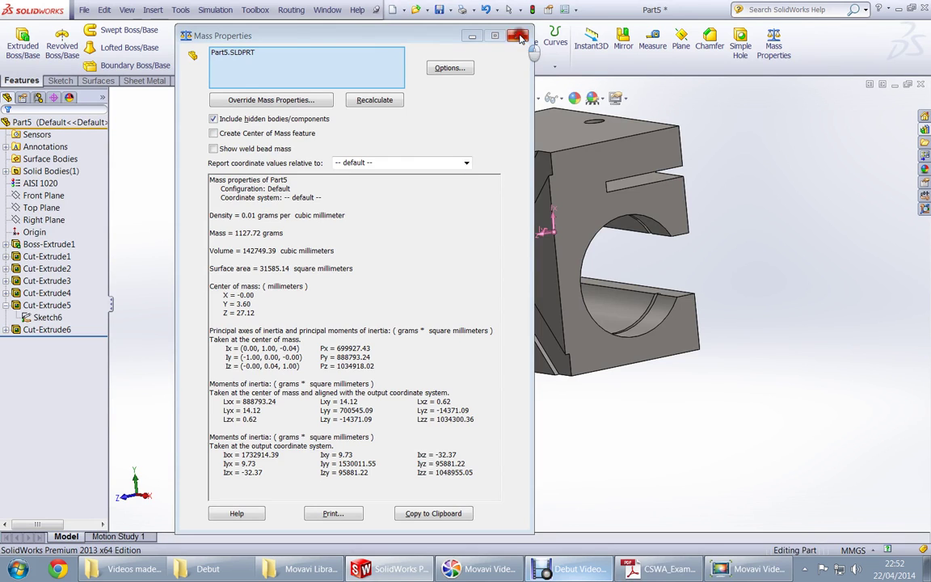
{"action": "left_click", "coordinate": [517, 35]}
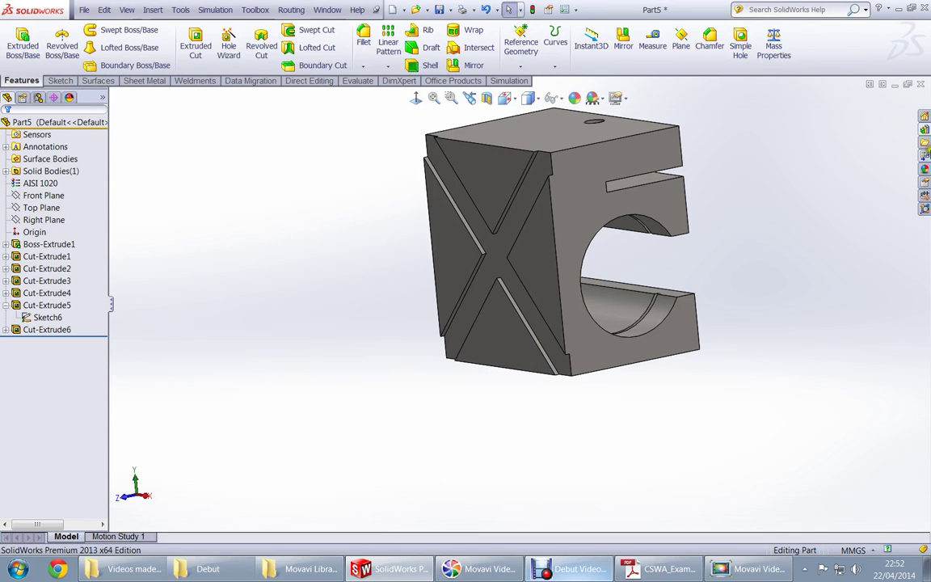
{"action": "key", "text": "ctrl+w"}
{"action": "left_click", "coordinate": [447, 312]}
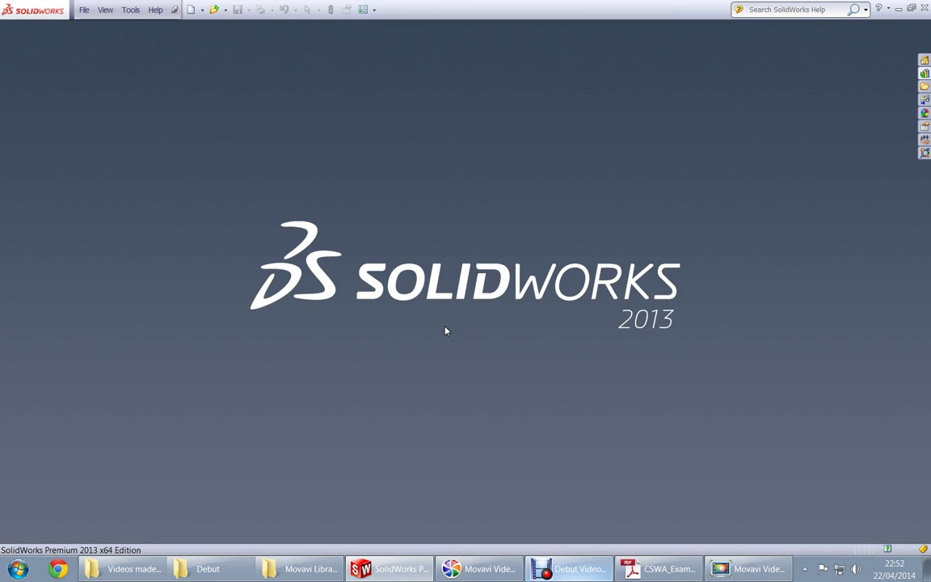
Create a new part from the Part IPS template
{"action": "key", "text": "ctrl+n"}
{"action": "left_click", "coordinate": [237, 191]}
{"action": "double_click", "coordinate": [238, 191]}
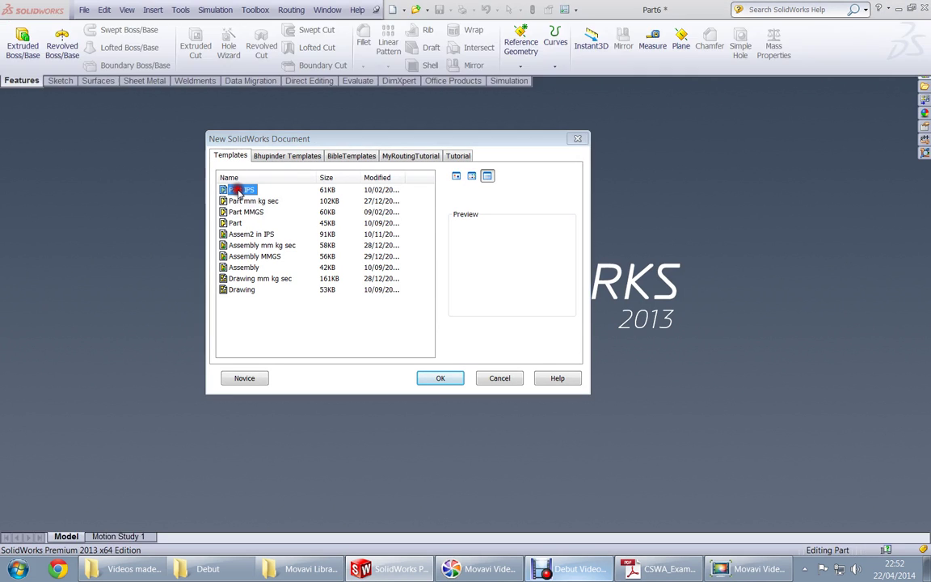
{"action": "key", "text": "alt+Tab"}
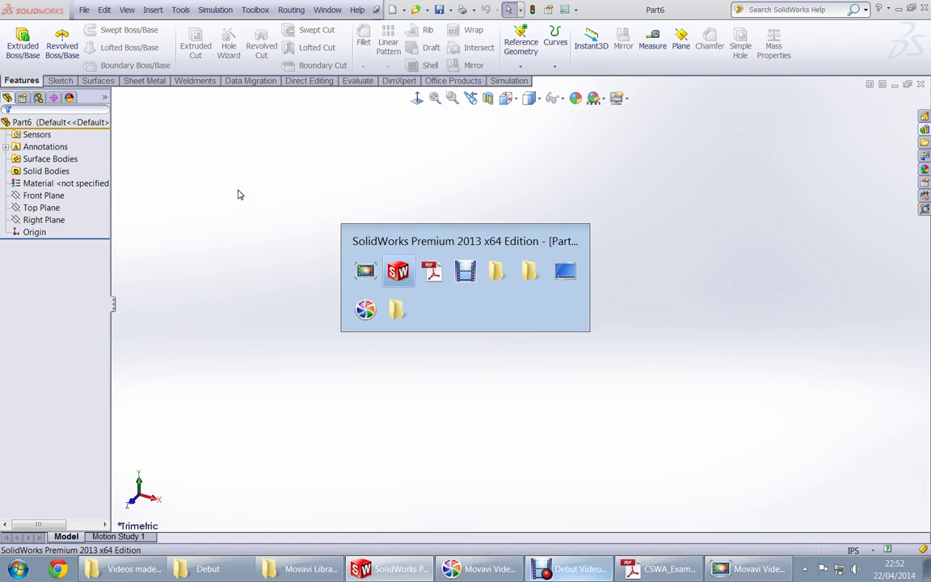
{"action": "left_click", "coordinate": [299, 264]}
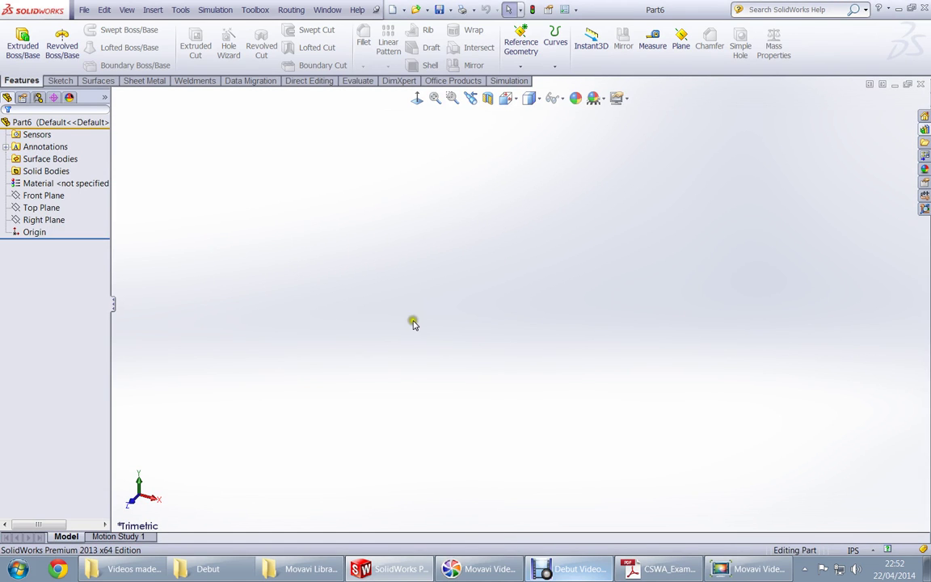
Bring the exam PDF forward and scroll to the Practice Question 2B drawing on page 8
{"action": "left_click", "coordinate": [659, 569]}
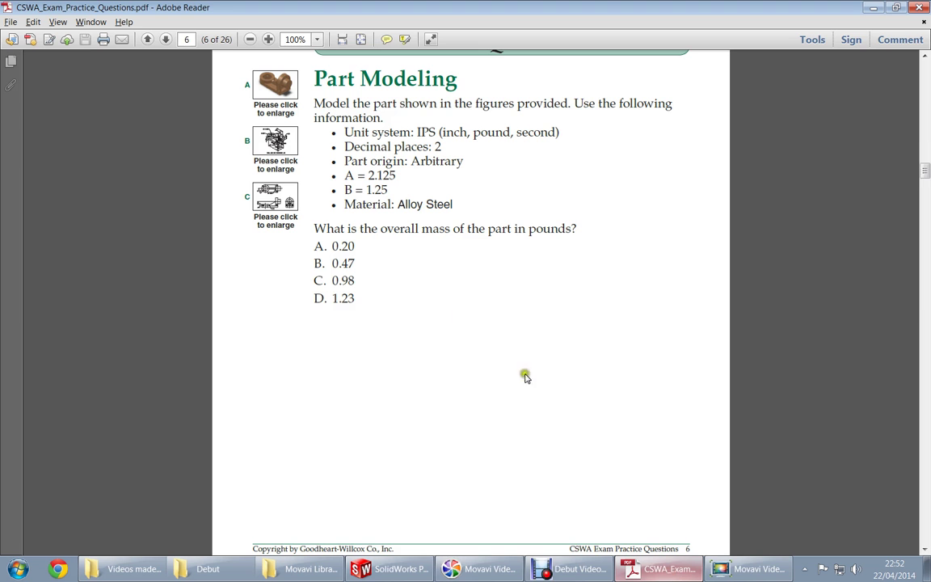
{"action": "scroll", "coordinate": [426, 332], "scroll_direction": "down", "scroll_amount": 15}
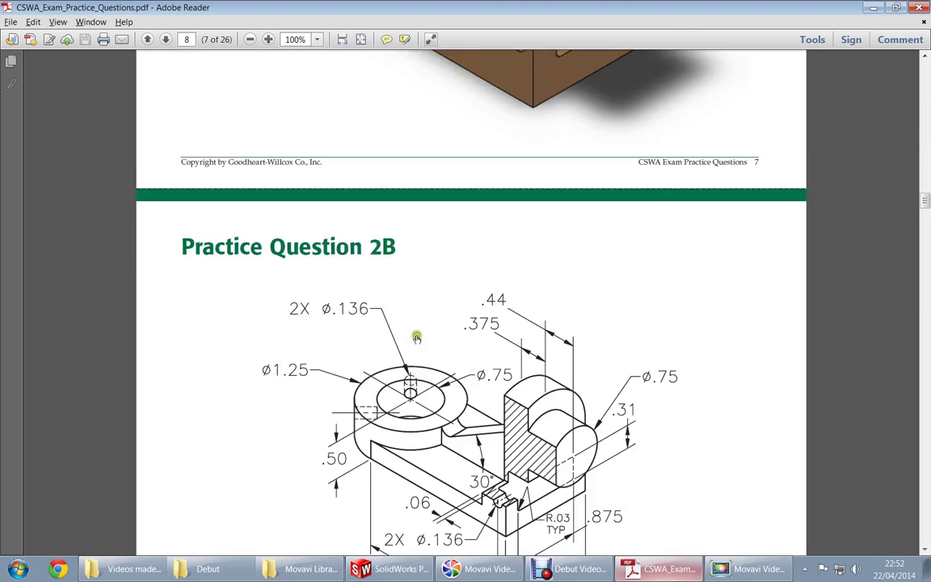
{"action": "scroll", "coordinate": [417, 338], "scroll_direction": "down", "scroll_amount": 5}
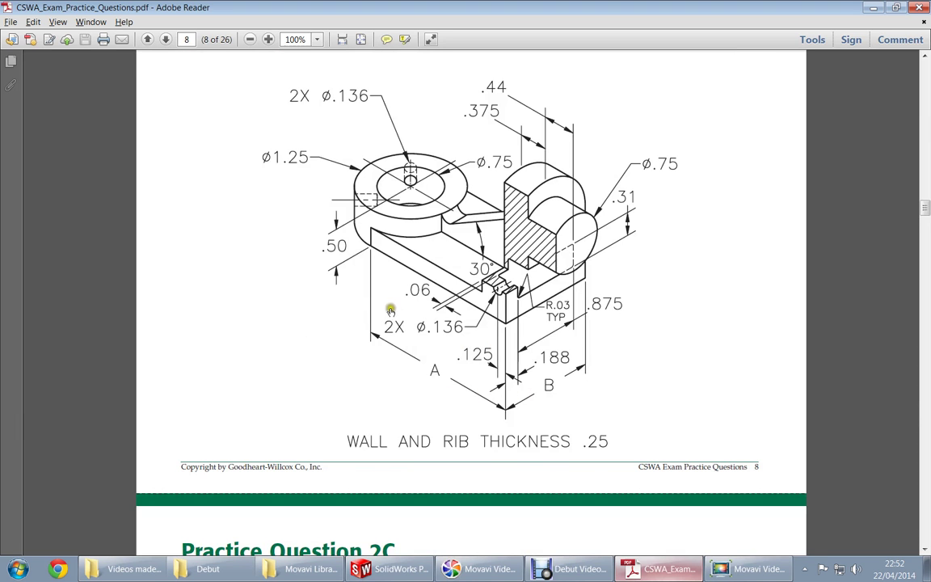
{"action": "scroll", "coordinate": [350, 281], "scroll_direction": "up", "scroll_amount": 2}
Open a sketch on the Top Plane and pick the Line, Circle and Rectangle gesture tools
{"action": "key", "text": "alt+Tab"}
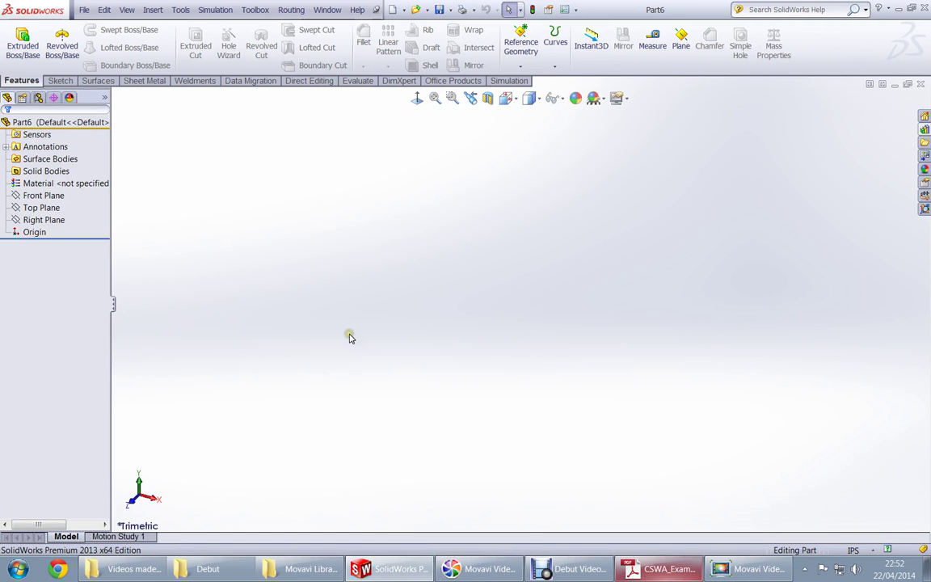
{"action": "left_click", "coordinate": [42, 208]}
{"action": "left_click", "coordinate": [50, 196]}
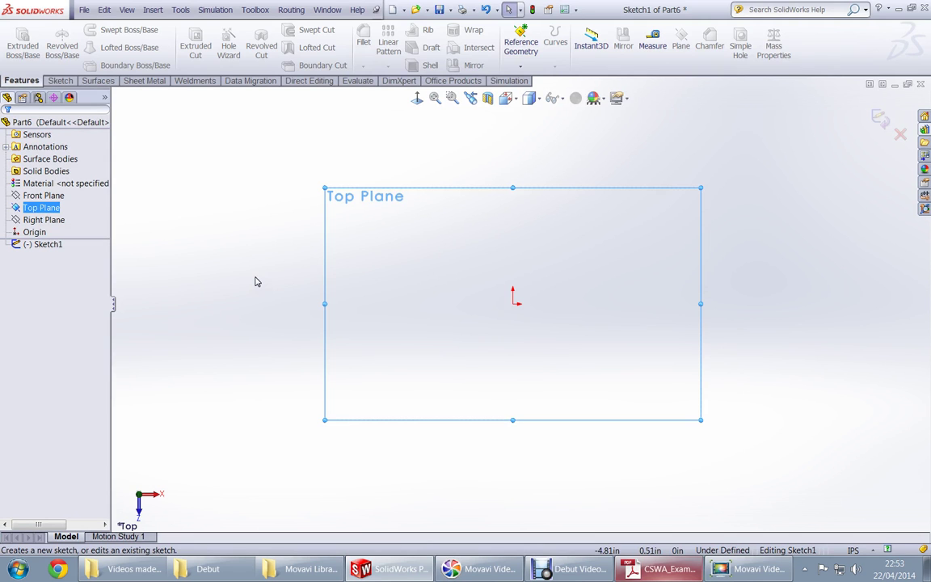
{"action": "right_click_drag", "start_coordinate": [248, 297], "coordinate": [208, 300]}
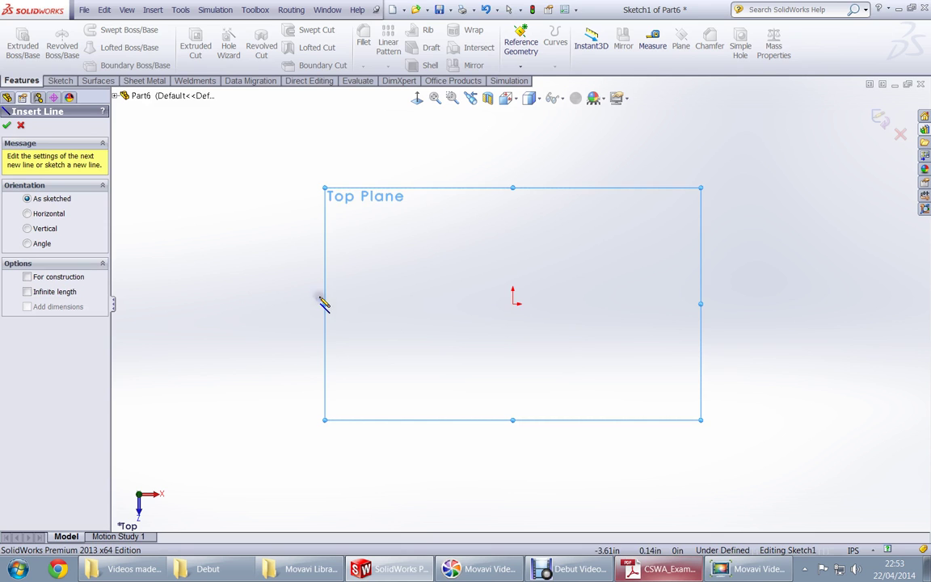
{"action": "key", "text": "alt+Tab"}
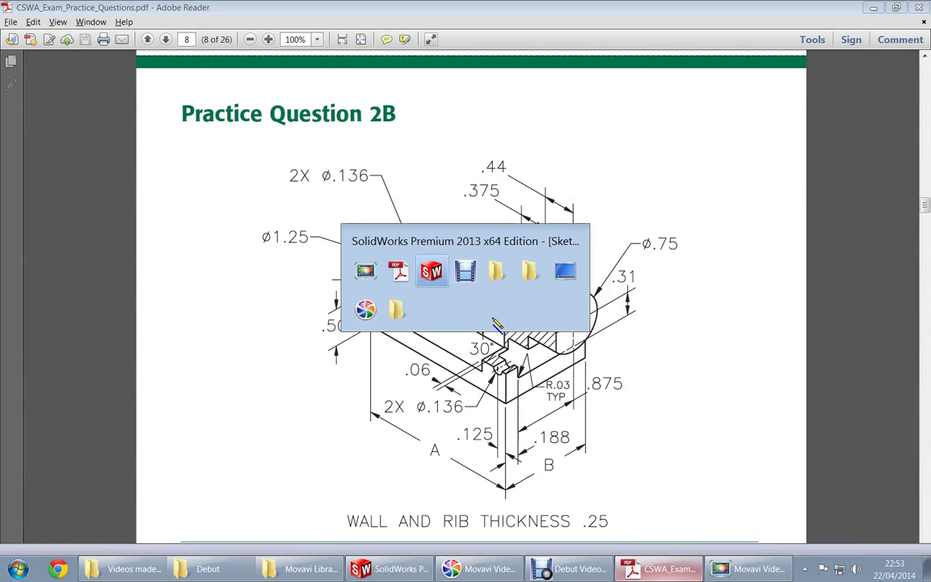
{"action": "key", "text": "alt+Tab"}
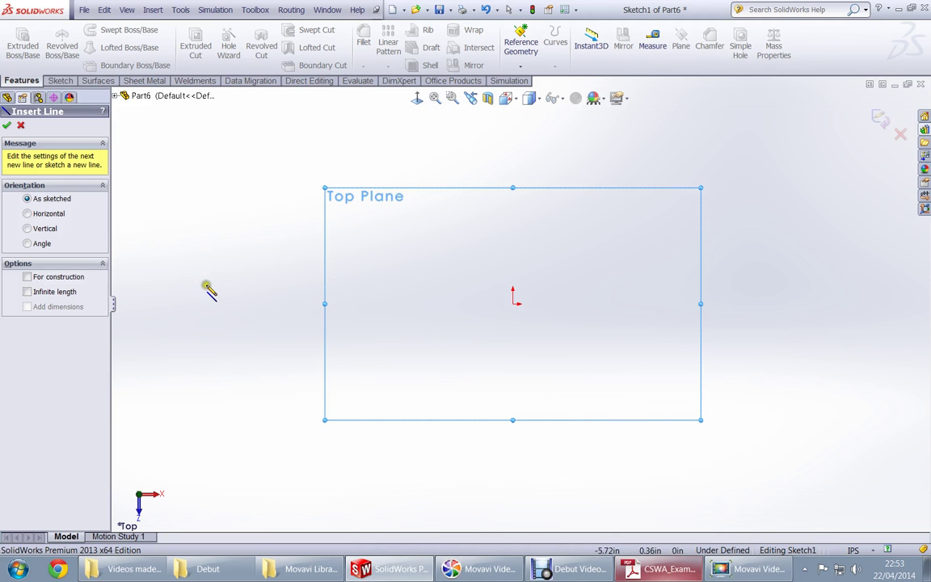
{"action": "right_click_drag", "start_coordinate": [247, 262], "coordinate": [297, 264]}
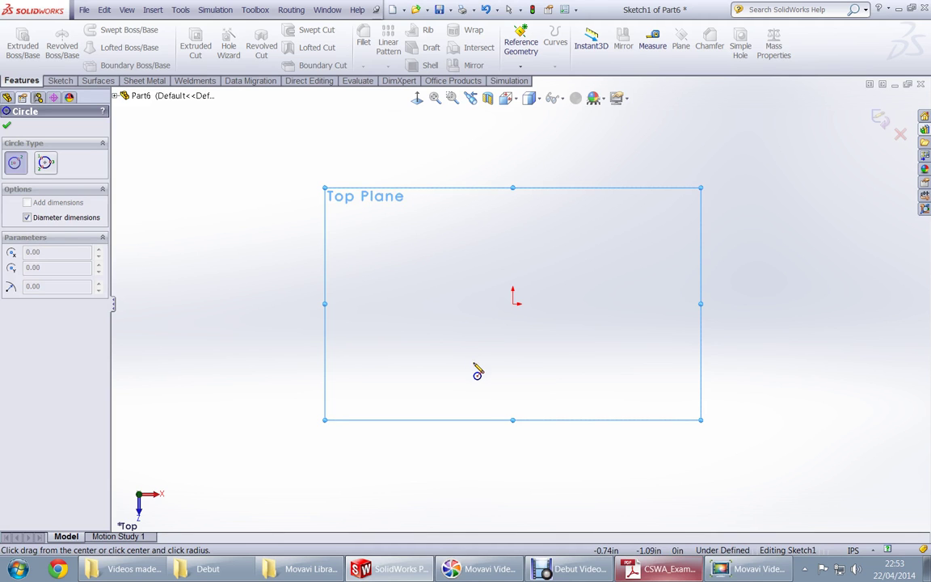
{"action": "mouse_move", "coordinate": [271, 326]}
{"action": "right_mouse_down"}
{"action": "mouse_move", "coordinate": [309, 338]}
{"action": "mouse_move", "coordinate": [290, 378]}
{"action": "right_mouse_up"}
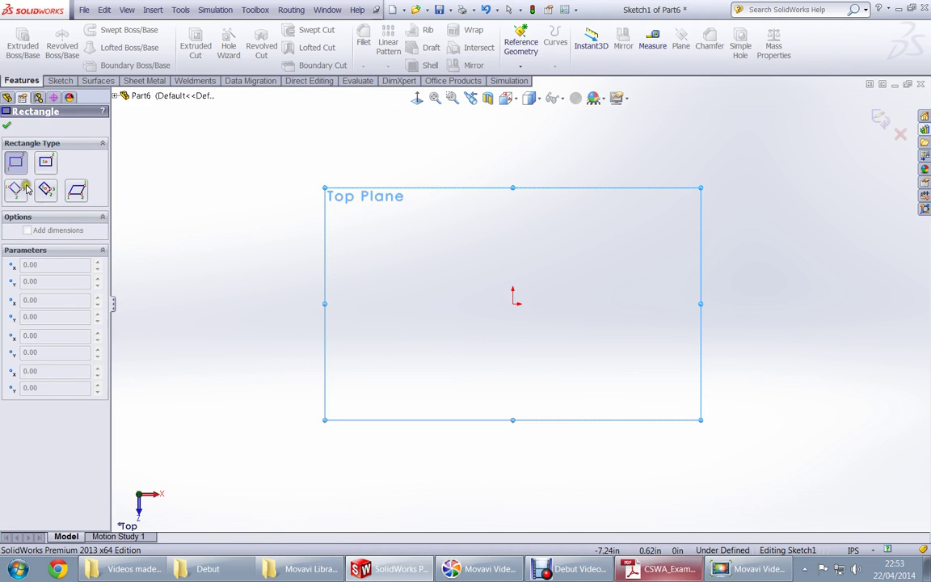
Start a center rectangle anchored on the origin and check the PDF drawing's dimensions
{"action": "left_click", "coordinate": [46, 163]}
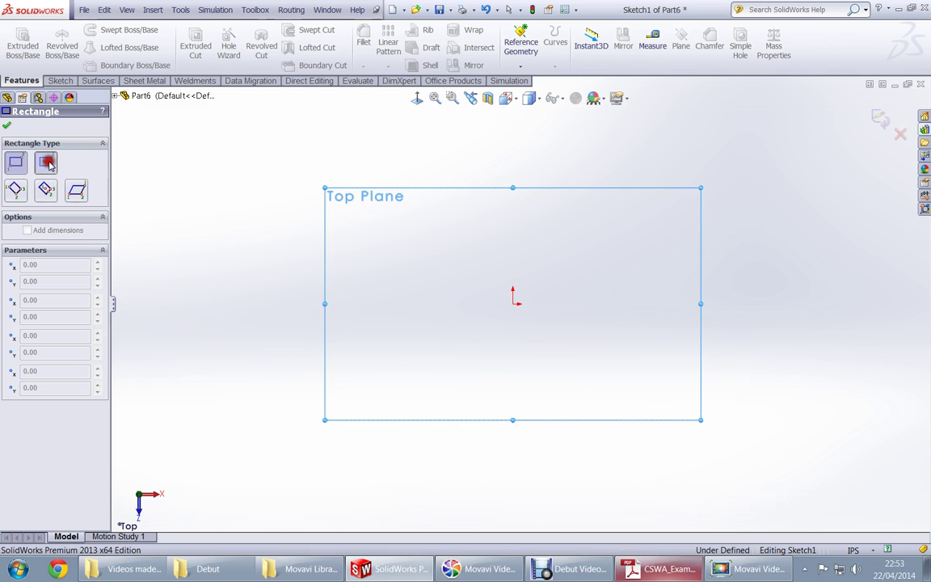
{"action": "left_click", "coordinate": [513, 304]}
{"action": "key", "text": "alt+Tab"}
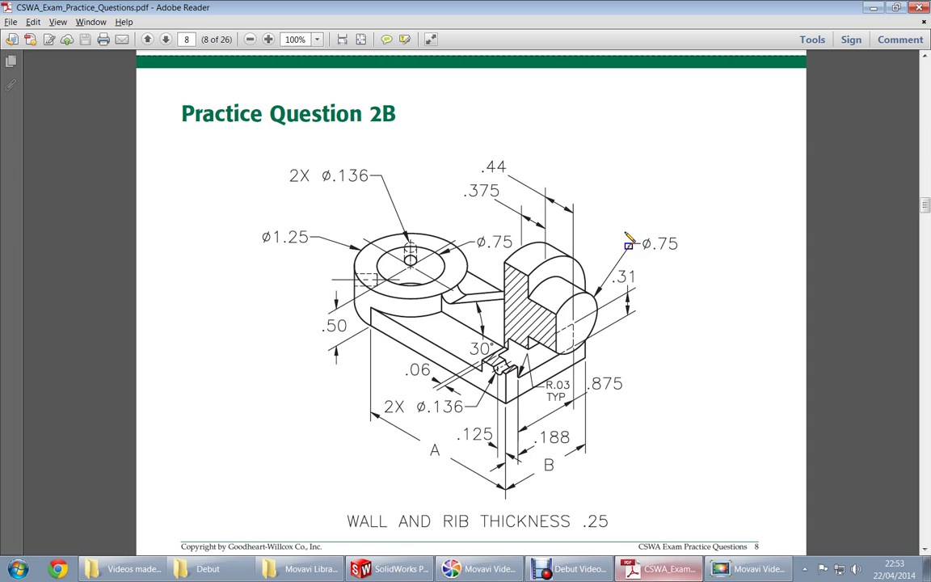
{"action": "scroll", "coordinate": [564, 436], "scroll_direction": "up", "scroll_amount": 5}
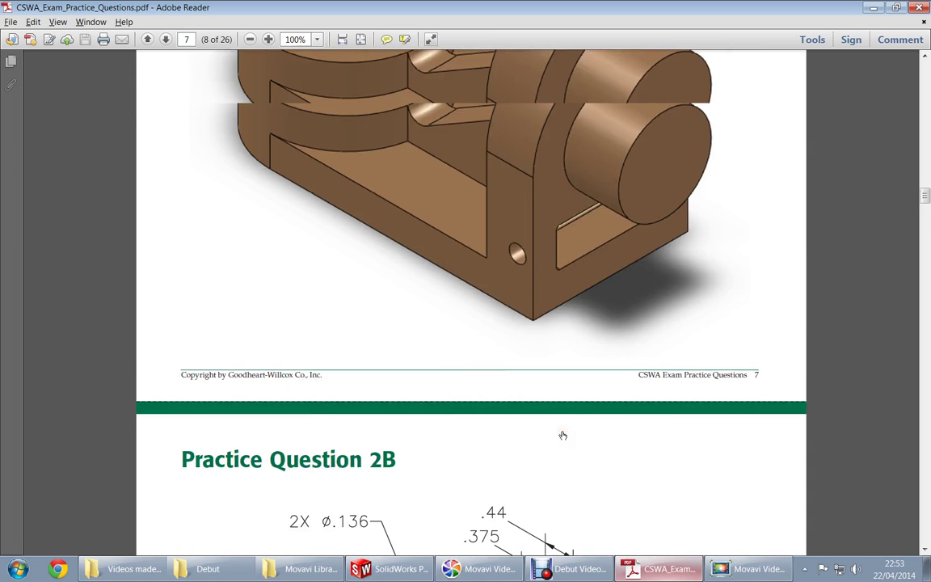
{"action": "scroll", "coordinate": [563, 435], "scroll_direction": "up", "scroll_amount": 5}
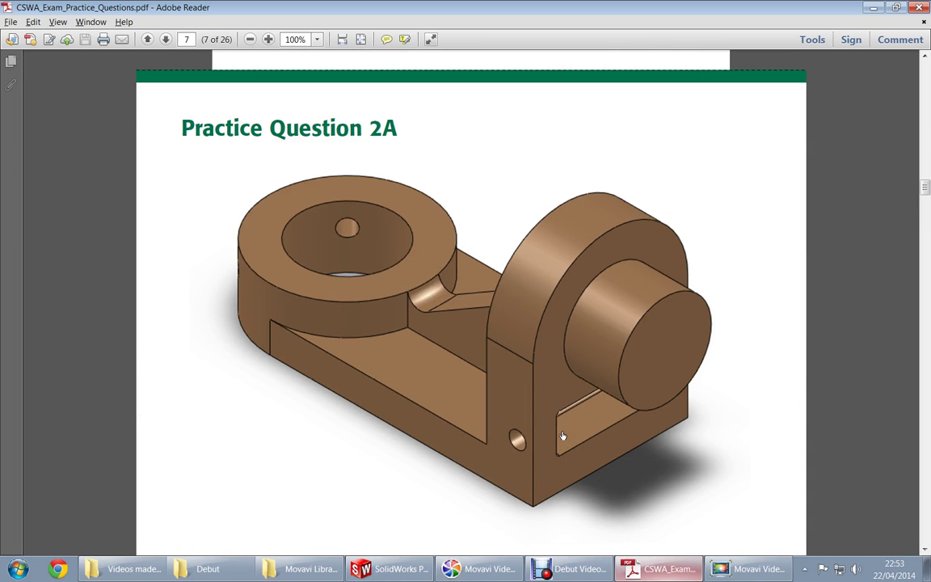
{"action": "scroll", "coordinate": [564, 435], "scroll_direction": "up", "scroll_amount": 10}
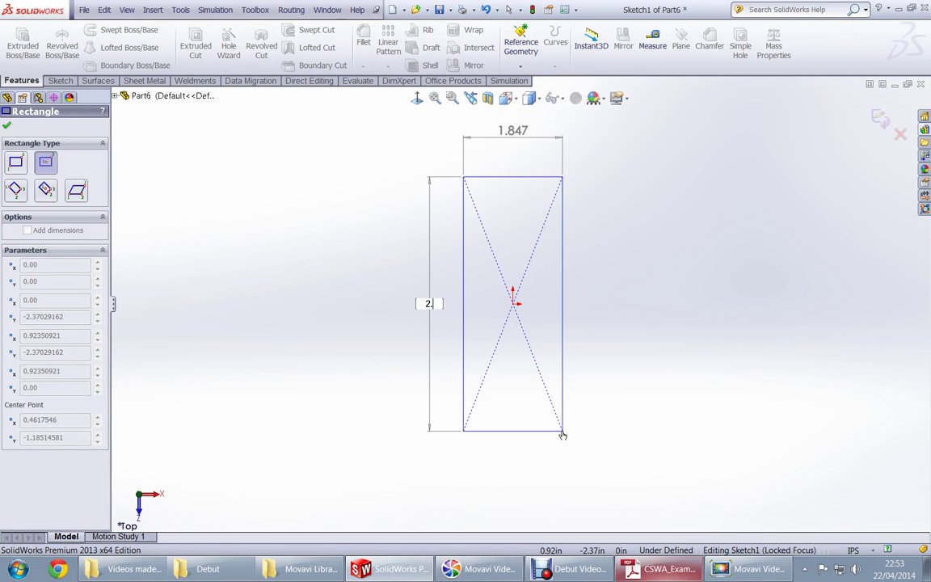
Give the rectangle a 2.125 in height and 1.25 in width
{"action": "type", "text": "125"}
{"action": "key", "text": "Tab"}
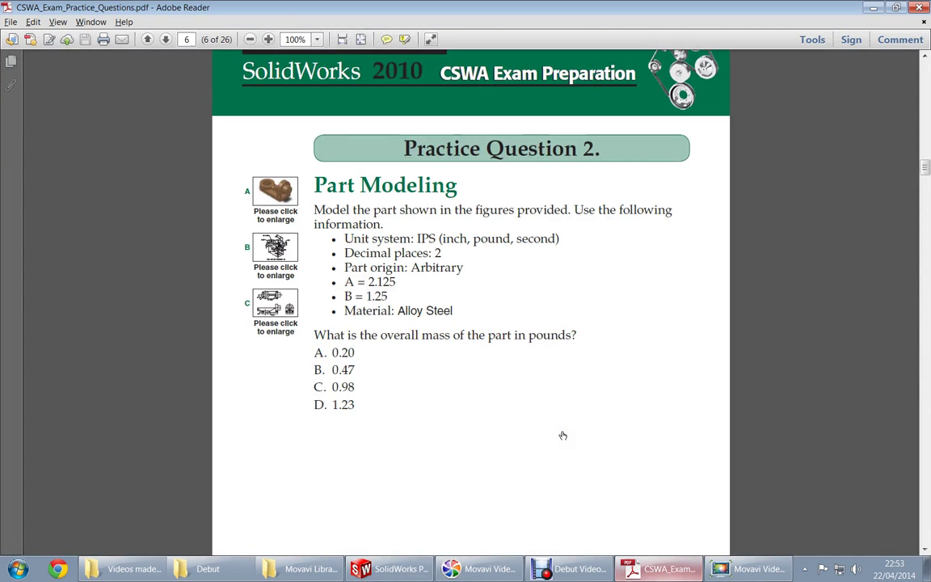
{"action": "scroll", "coordinate": [566, 432], "scroll_direction": "down", "scroll_amount": 1}
{"action": "scroll", "coordinate": [577, 430], "scroll_direction": "down", "scroll_amount": 15}
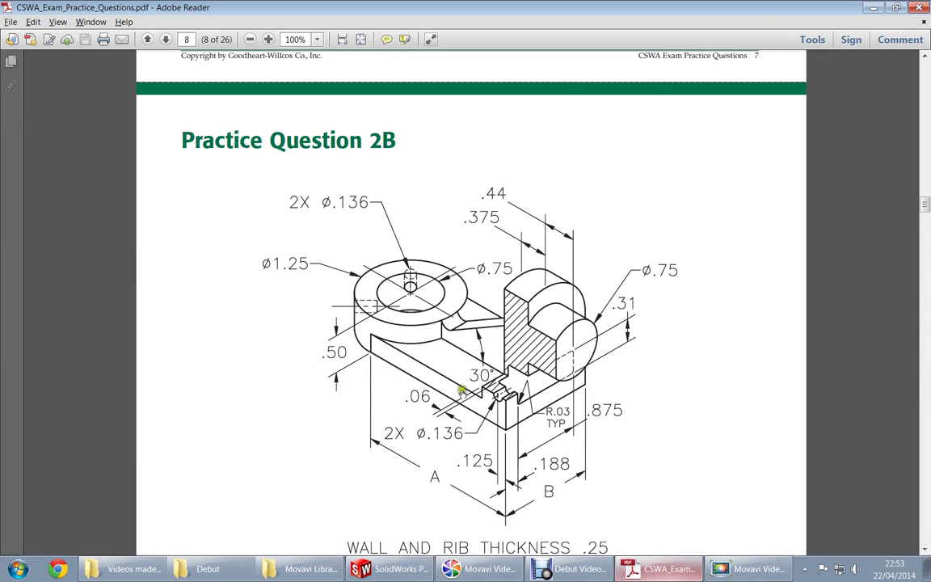
{"action": "scroll", "coordinate": [458, 436], "scroll_direction": "up", "scroll_amount": 5}
{"action": "scroll", "coordinate": [458, 441], "scroll_direction": "up", "scroll_amount": 10}
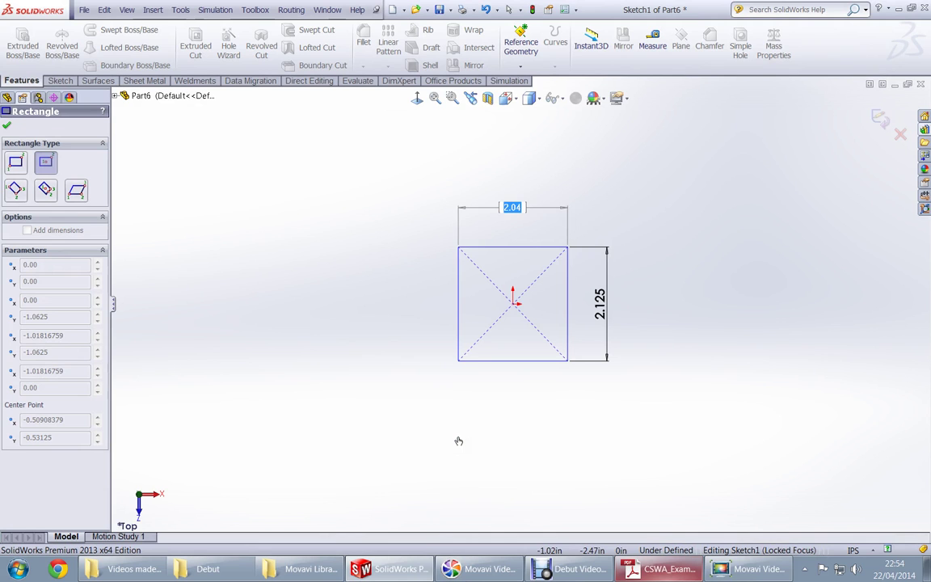
{"action": "key", "text": "Return"}
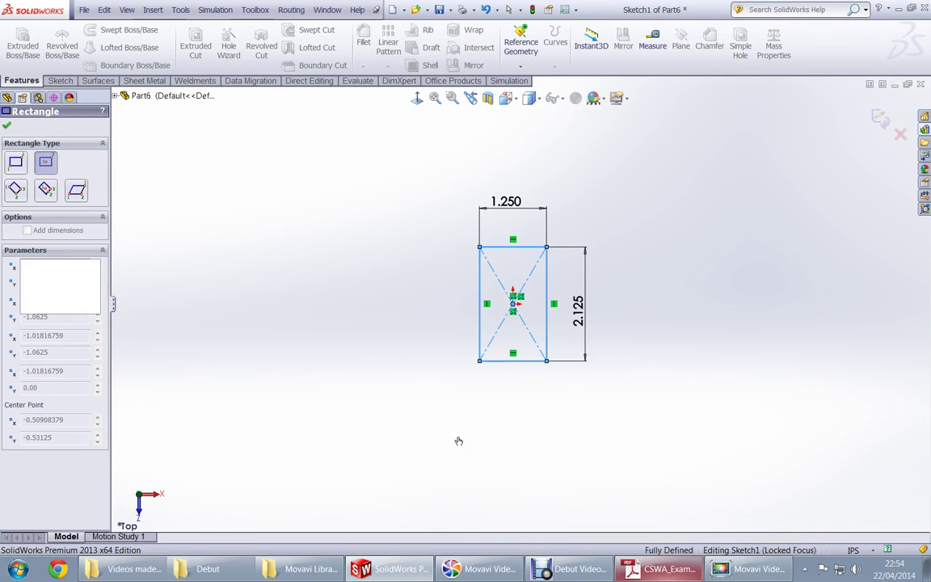
Draw a circle centred on the top edge's midpoint passing through the top-right corner
{"action": "right_click_drag", "start_coordinate": [510, 426], "coordinate": [558, 426]}
{"action": "scroll", "coordinate": [543, 263], "scroll_direction": "down", "scroll_amount": 2}
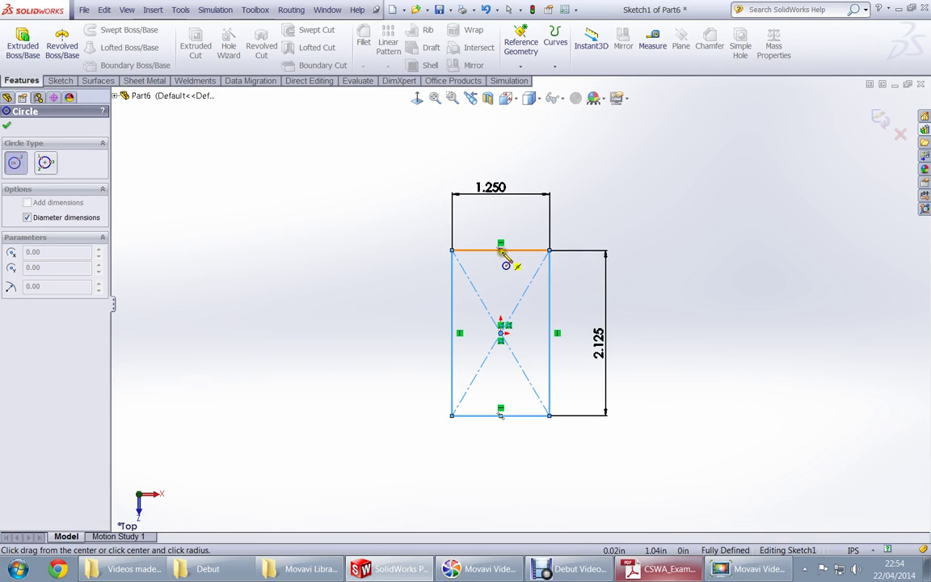
{"action": "left_click", "coordinate": [501, 251]}
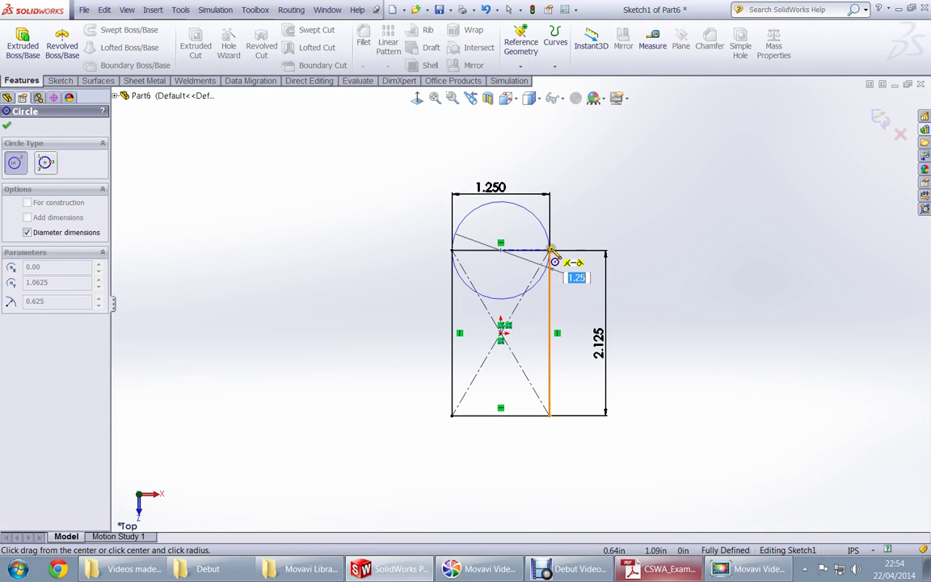
{"action": "left_click", "coordinate": [550, 251]}
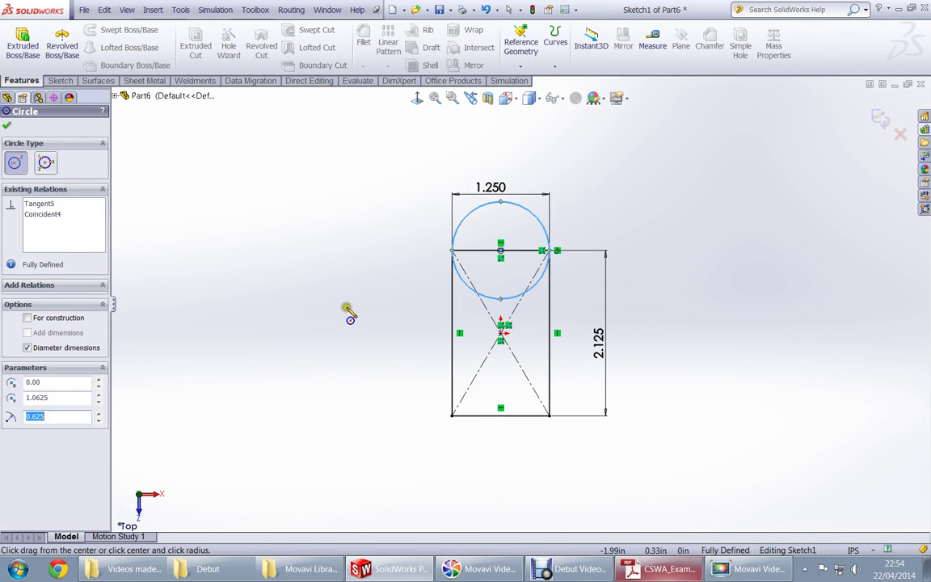
{"action": "key", "text": "Escape"}
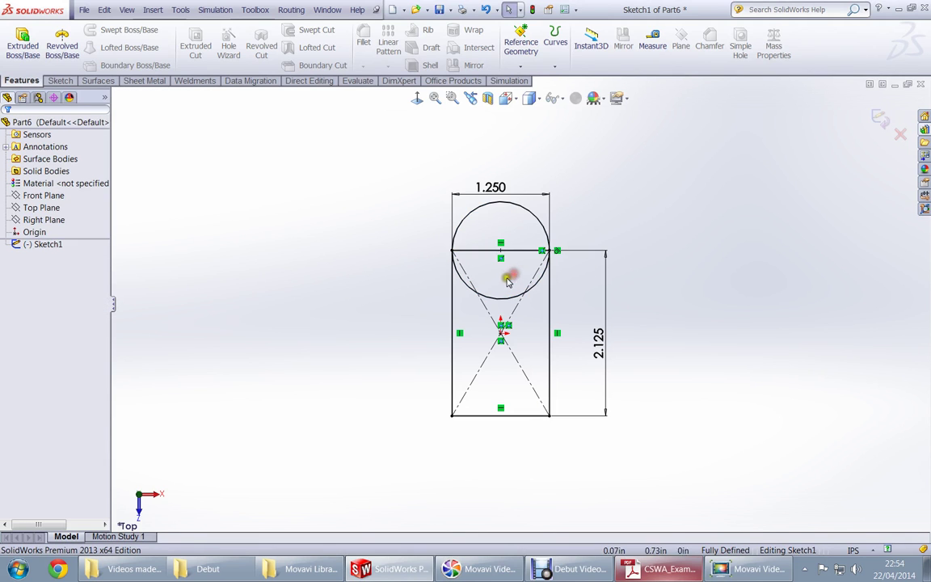
Trim the part of the rectangle's top edge lying inside the circle
{"action": "mouse_move", "coordinate": [679, 308]}
{"action": "right_mouse_down"}
{"action": "mouse_move", "coordinate": [688, 313]}
{"action": "mouse_move", "coordinate": [677, 301]}
{"action": "mouse_move", "coordinate": [682, 313]}
{"action": "mouse_move", "coordinate": [647, 349]}
{"action": "right_mouse_up"}
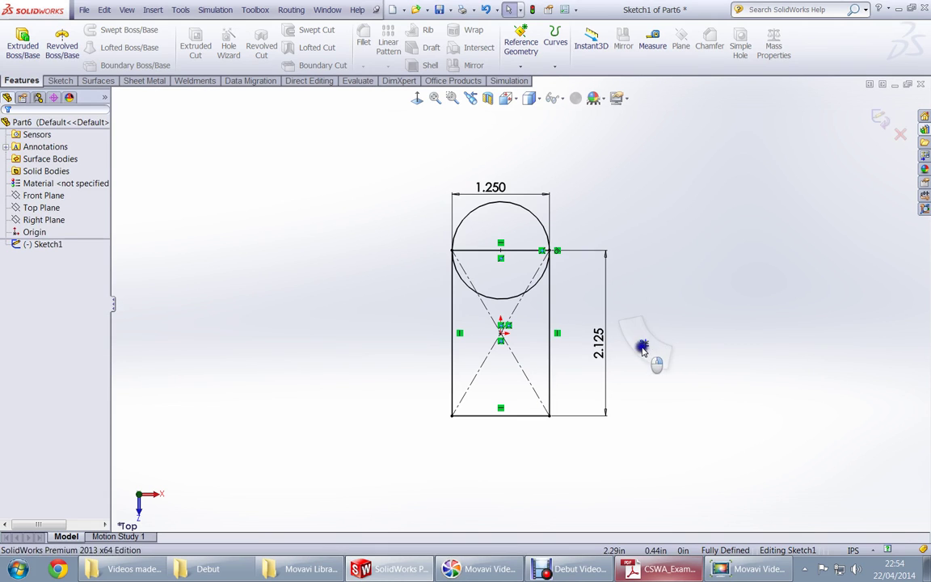
{"action": "left_click", "coordinate": [479, 256]}
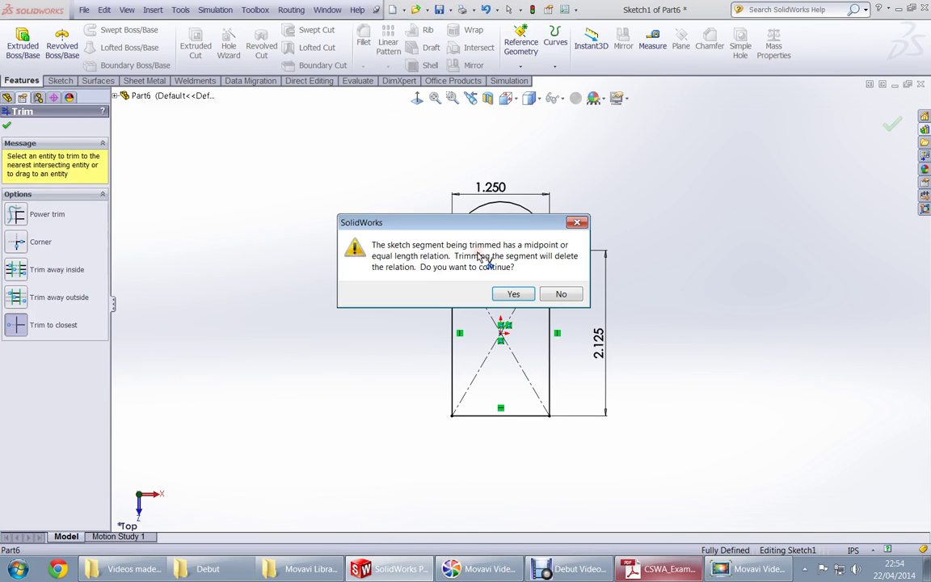
{"action": "left_click", "coordinate": [517, 295]}
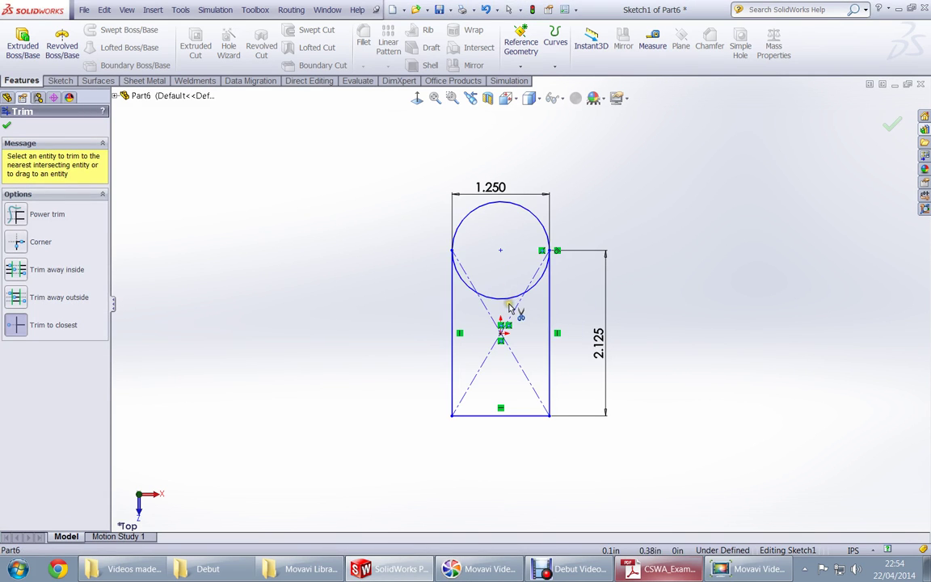
{"action": "key", "text": "Escape"}
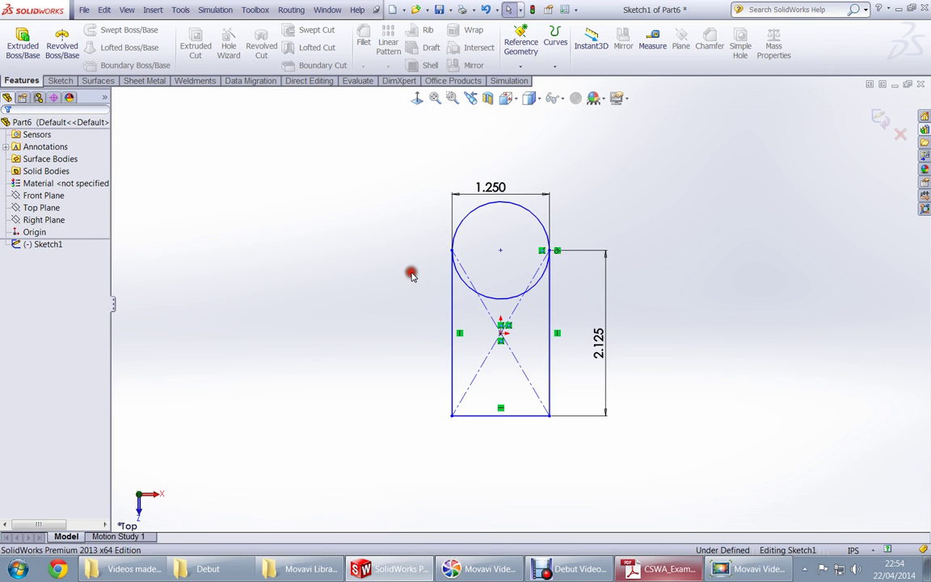
Drag the circle centre to find which sketch entities are still unconstrained
{"action": "left_click", "coordinate": [509, 356]}
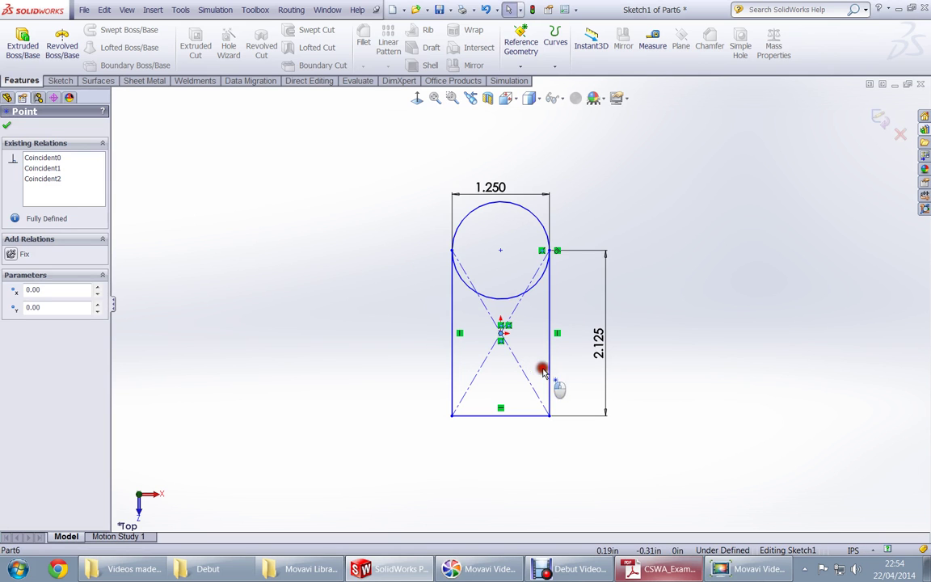
{"action": "mouse_move", "coordinate": [501, 251]}
{"action": "left_mouse_down"}
{"action": "mouse_move", "coordinate": [505, 279]}
{"action": "mouse_move", "coordinate": [507, 220]}
{"action": "mouse_move", "coordinate": [508, 265]}
{"action": "mouse_move", "coordinate": [511, 243]}
{"action": "mouse_move", "coordinate": [505, 252]}
{"action": "left_mouse_up"}
{"action": "scroll", "coordinate": [411, 280], "scroll_direction": "down", "scroll_amount": 4}
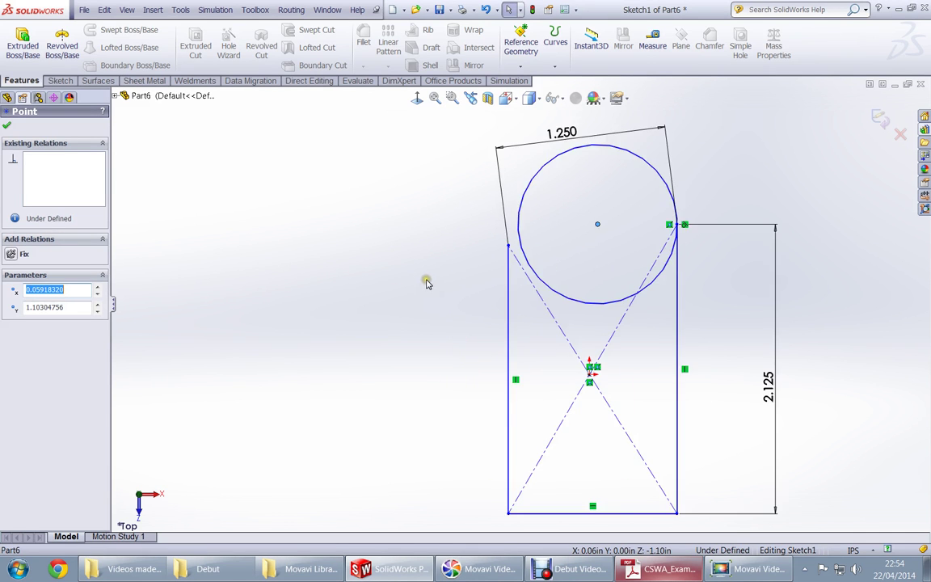
{"action": "scroll", "coordinate": [497, 282], "scroll_direction": "up", "scroll_amount": 6}
{"action": "scroll", "coordinate": [505, 266], "scroll_direction": "down", "scroll_amount": 2}
{"action": "left_click", "coordinate": [457, 322]}
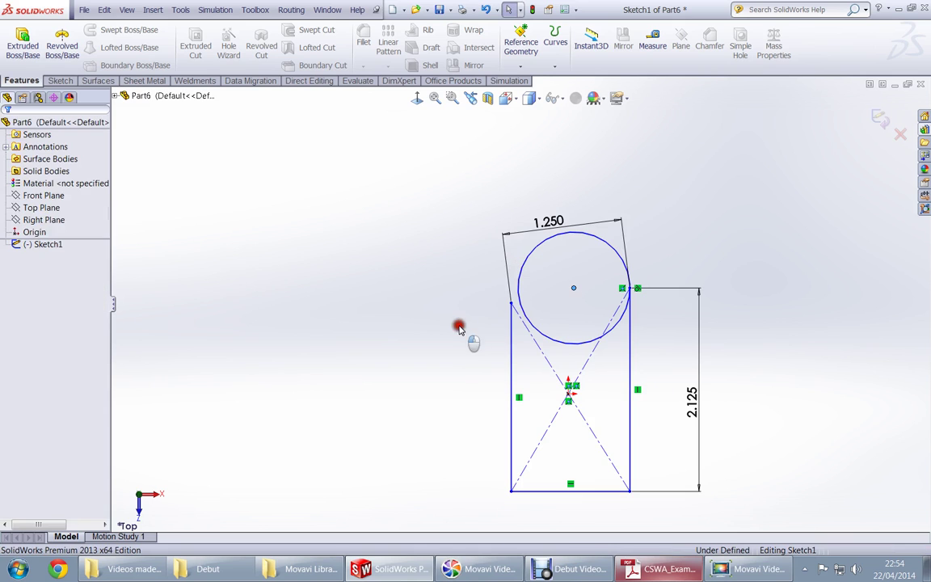
Add Vertical and Coincident relations so the circle and its side point are fully defined
{"action": "left_click", "coordinate": [571, 392]}
{"action": "left_click", "coordinate": [574, 288], "text": "ctrl"}
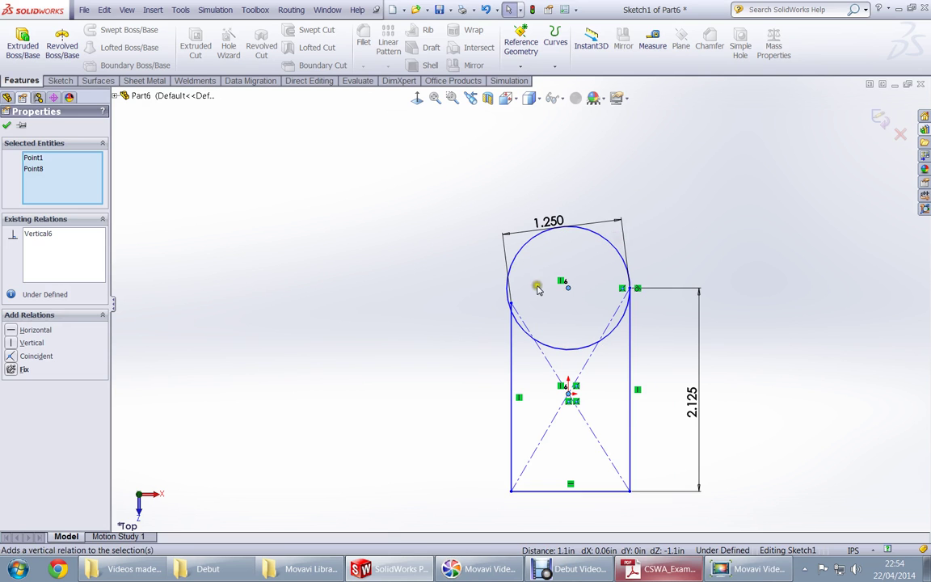
{"action": "left_click", "coordinate": [426, 283]}
{"action": "left_click", "coordinate": [507, 296]}
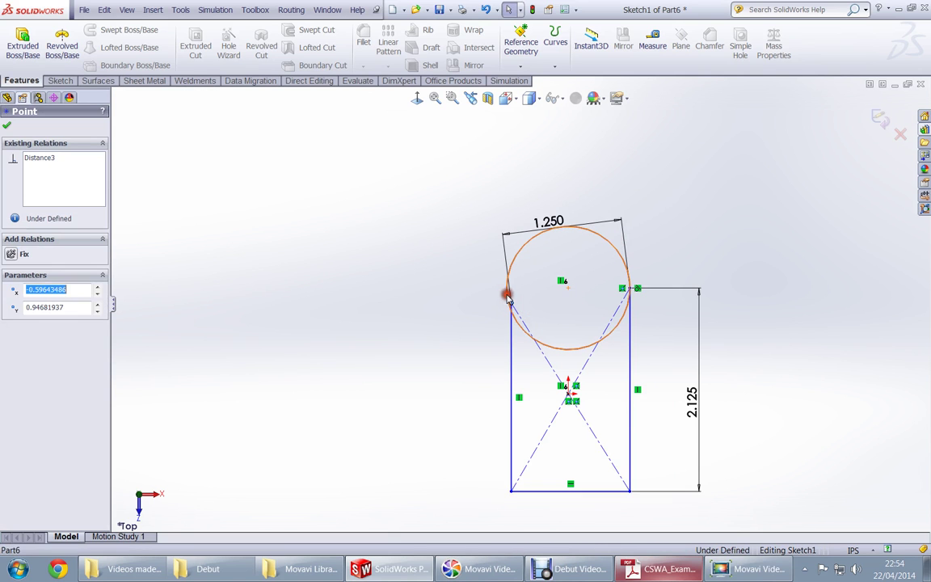
{"action": "left_click", "coordinate": [507, 290], "text": "ctrl"}
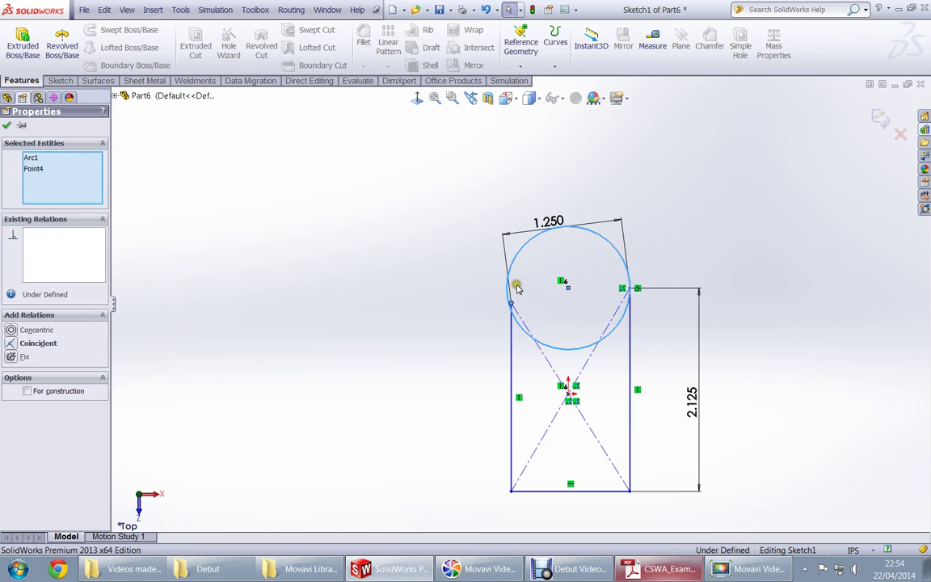
{"action": "left_click", "coordinate": [550, 250]}
{"action": "left_click", "coordinate": [465, 309]}
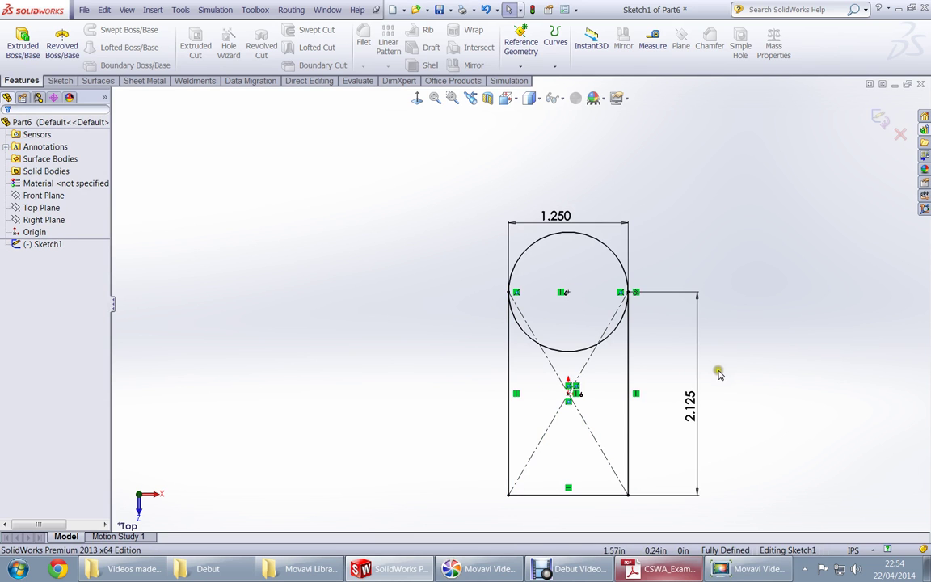
Move the 1.250 dimension above the circle and check the 2B drawing
{"action": "left_click_drag", "start_coordinate": [562, 222], "coordinate": [566, 203]}
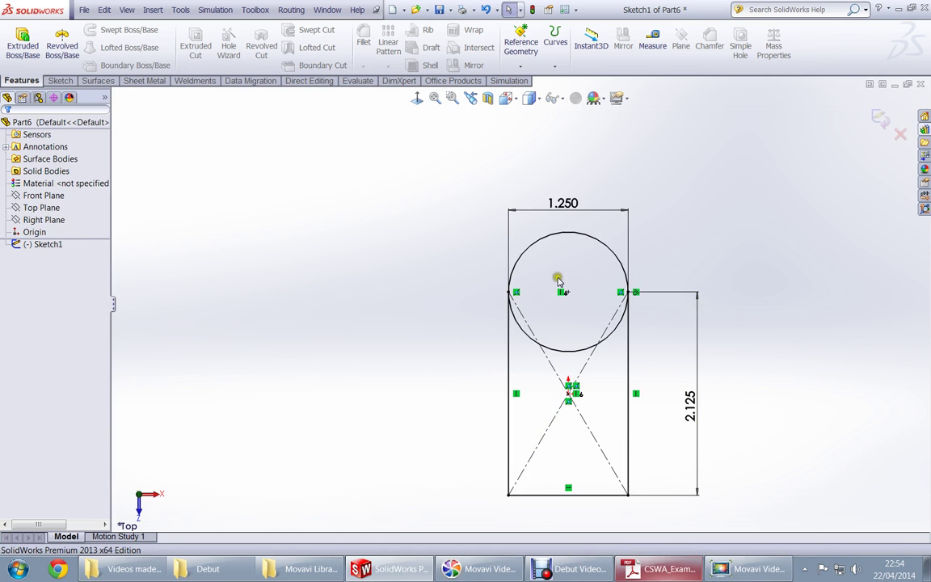
{"action": "key", "text": "alt+Tab"}
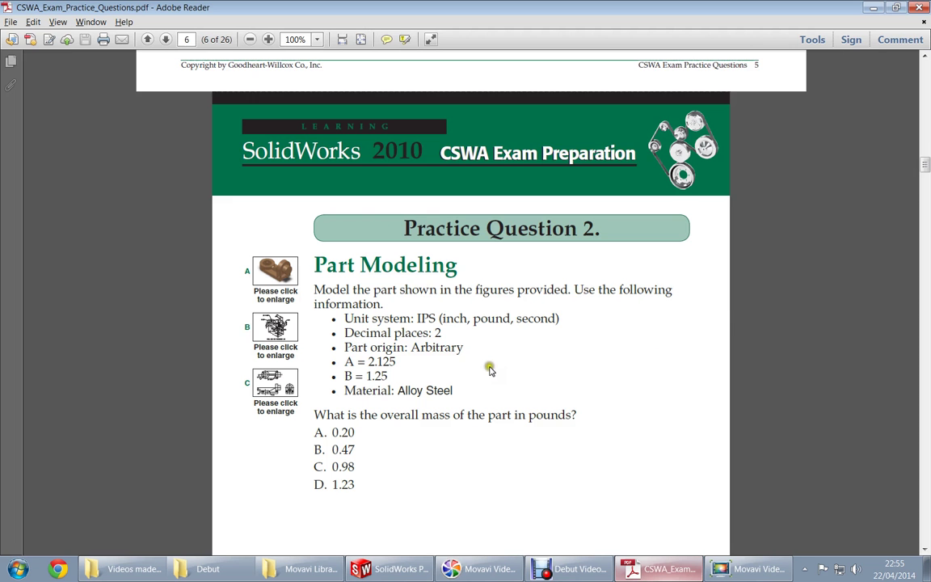
{"action": "scroll", "coordinate": [485, 342], "scroll_direction": "down", "scroll_amount": 15}
{"action": "scroll", "coordinate": [485, 342], "scroll_direction": "down", "scroll_amount": 10}
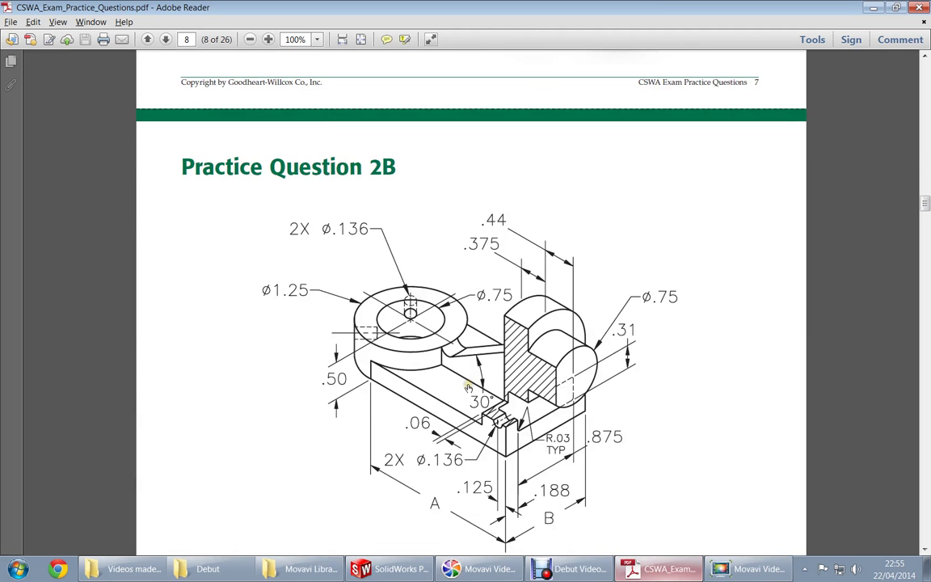
{"action": "key", "text": "alt+Tab"}
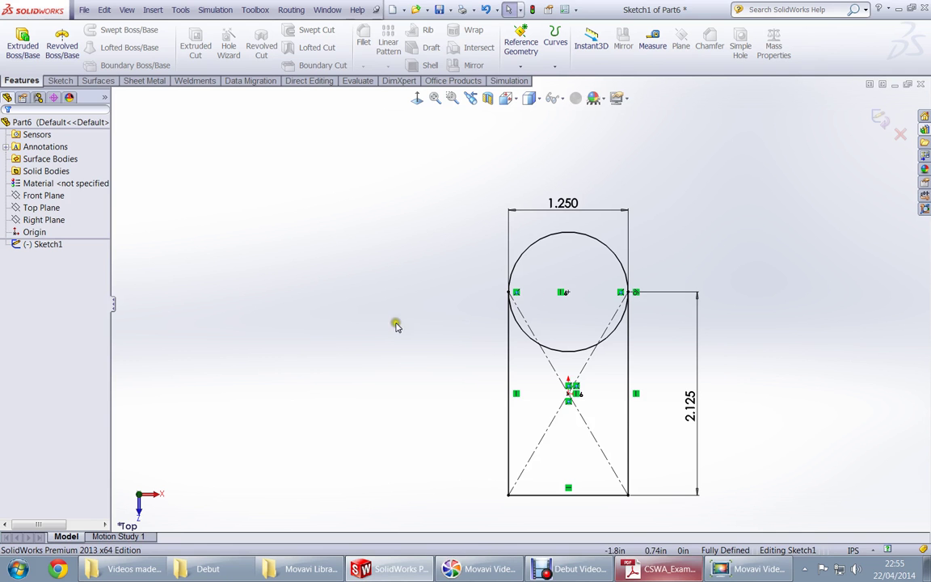
Draw a 0.75 in diameter circle on the large circle's centre
{"action": "right_click_drag", "start_coordinate": [395, 324], "coordinate": [447, 328]}
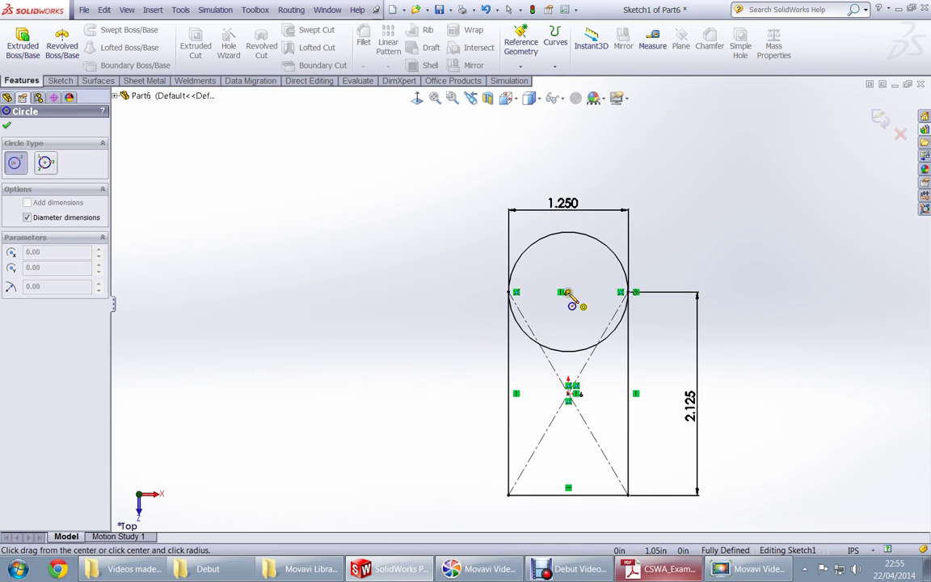
{"action": "key", "text": "alt+Tab"}
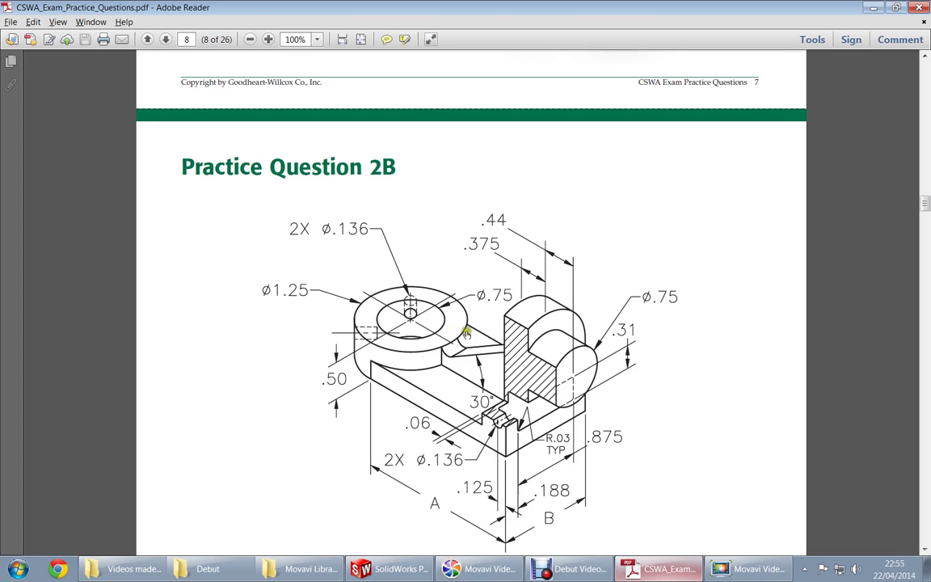
{"action": "key", "text": "alt+Tab"}
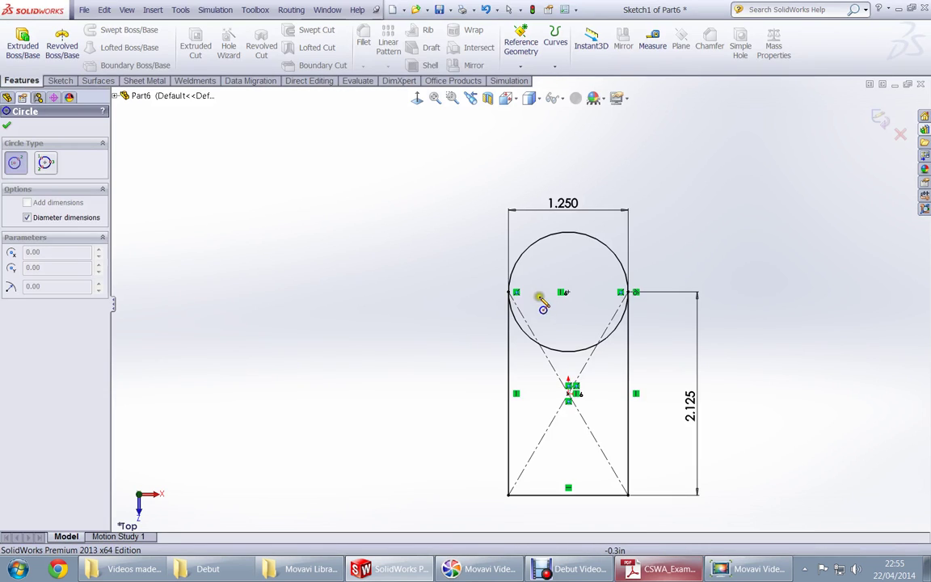
{"action": "left_click", "coordinate": [564, 292]}
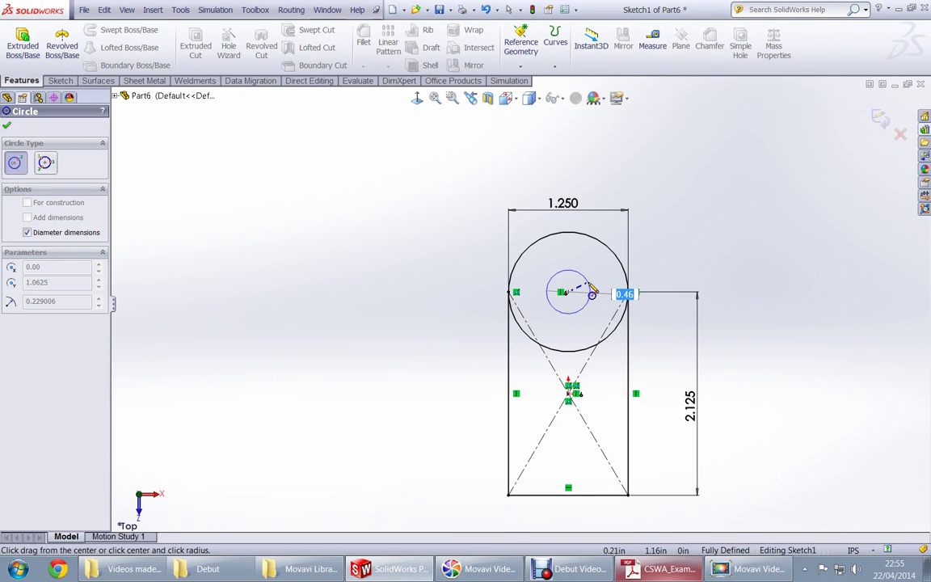
{"action": "type", "text": ".75"}
{"action": "key", "text": "Return"}
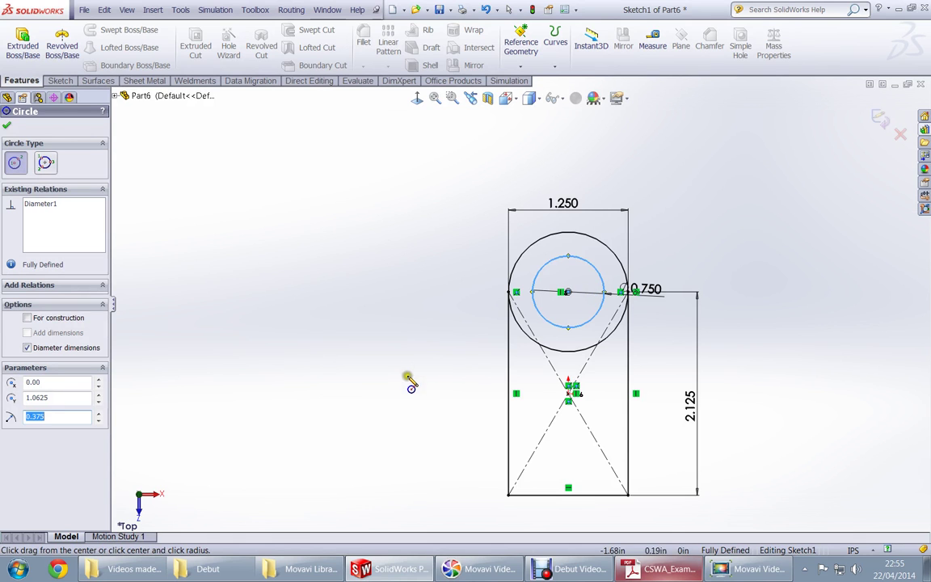
{"action": "key", "text": "Escape"}
{"action": "key", "text": "Escape"}
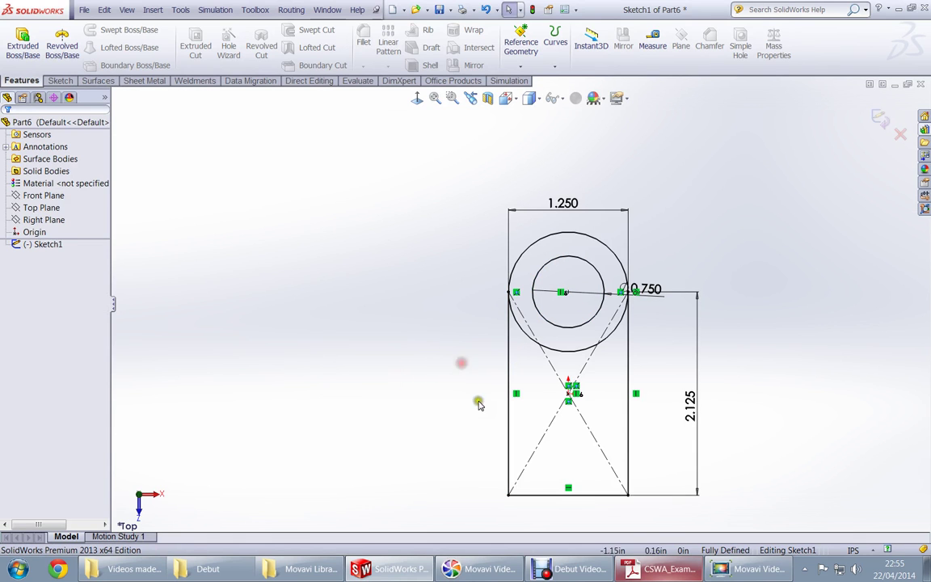
Extrude the rectangular region 0.25 in into a base plate with a semicircular notch
{"action": "key", "text": "alt+Tab"}
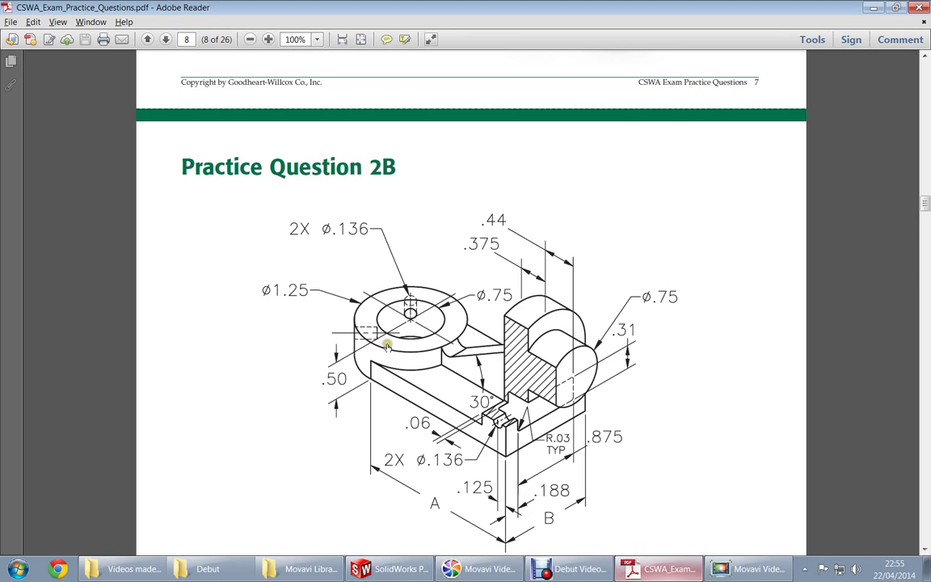
{"action": "scroll", "coordinate": [403, 392], "scroll_direction": "down", "scroll_amount": 3}
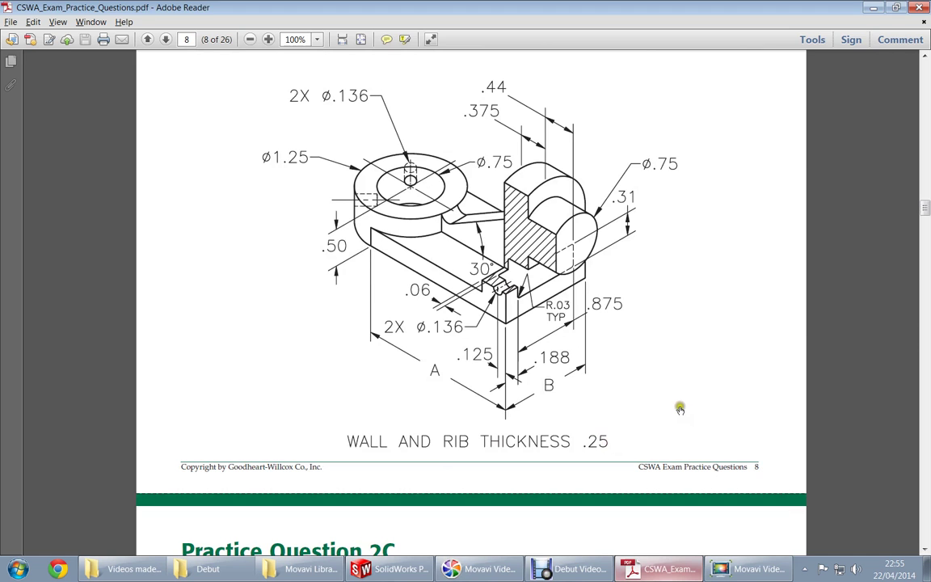
{"action": "key", "text": "alt+Tab"}
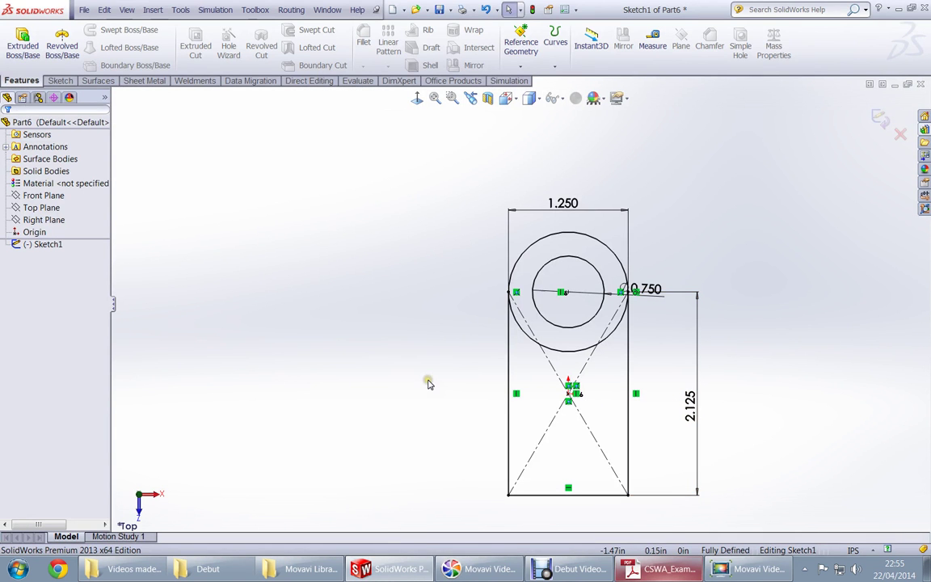
{"action": "key", "text": "e"}
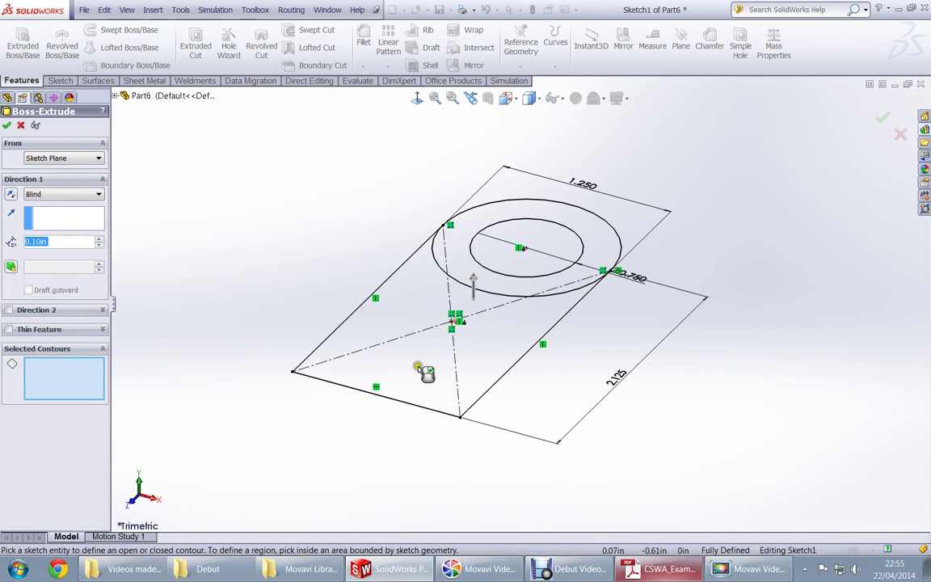
{"action": "left_click", "coordinate": [426, 372]}
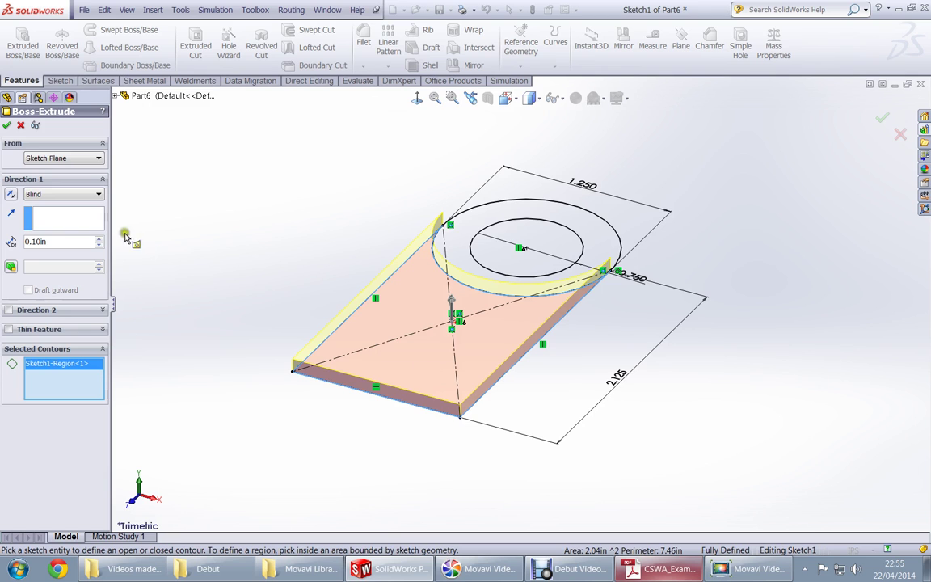
{"action": "double_click", "coordinate": [59, 241]}
{"action": "type", "text": "0.25"}
{"action": "key", "text": "Return"}
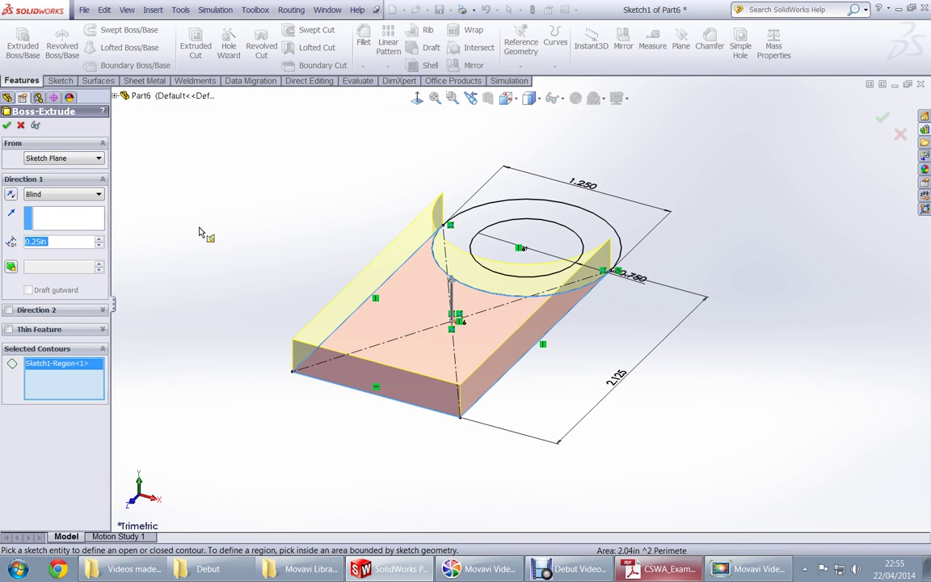
{"action": "key", "text": "Return"}
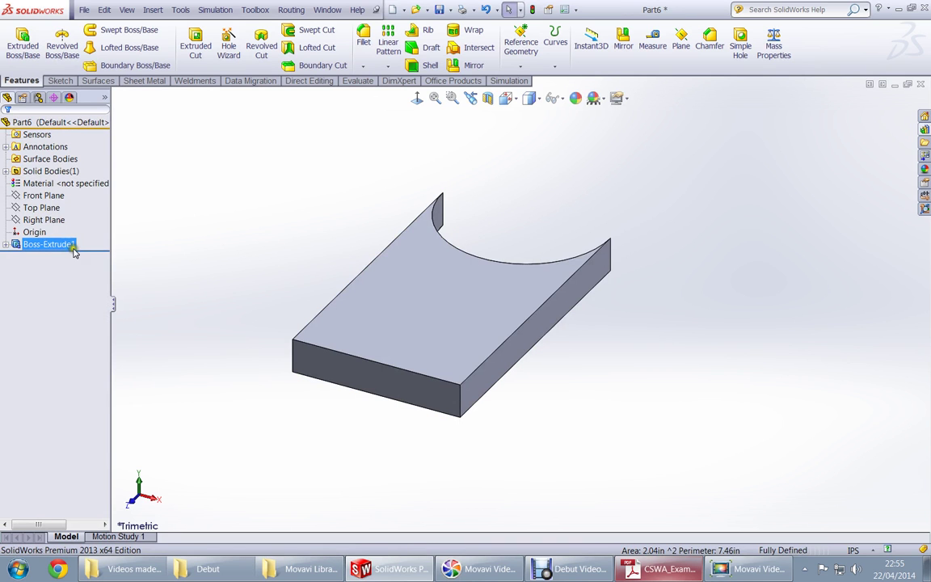
Reuse Sketch1 to extrude the ring between the two circles 0.50 in into a boss
{"action": "left_click", "coordinate": [6, 246]}
{"action": "left_click", "coordinate": [40, 257]}
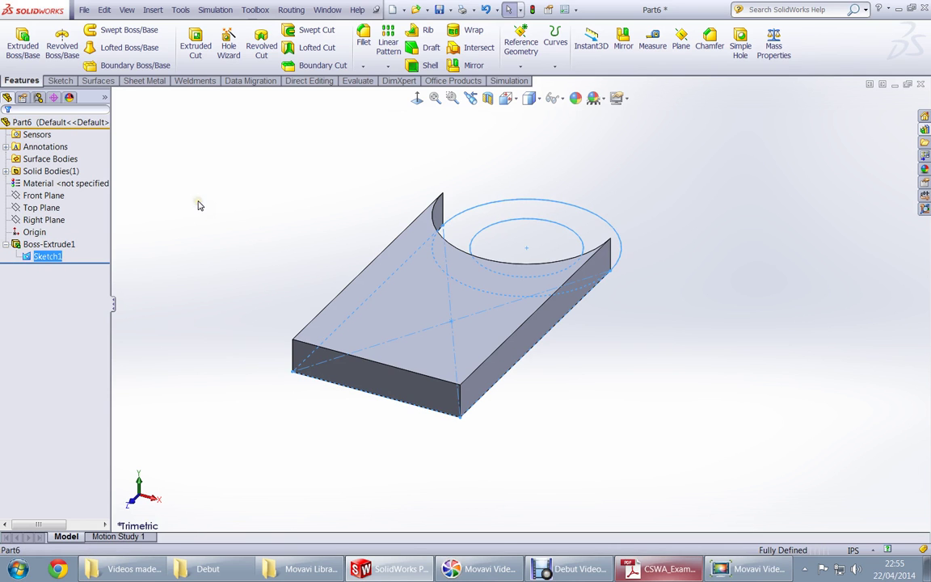
{"action": "key", "text": "e"}
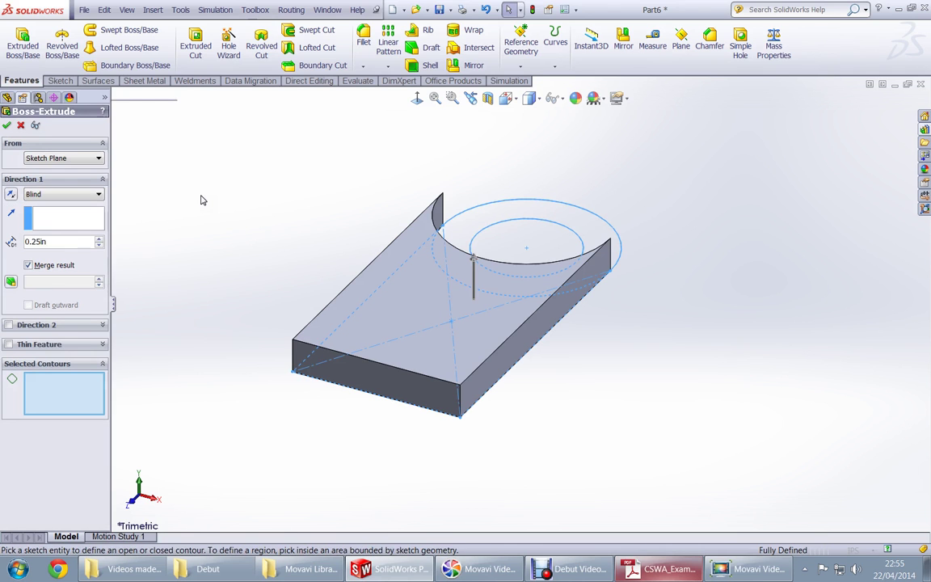
{"action": "left_click", "coordinate": [474, 233]}
{"action": "key", "text": "alt+Tab"}
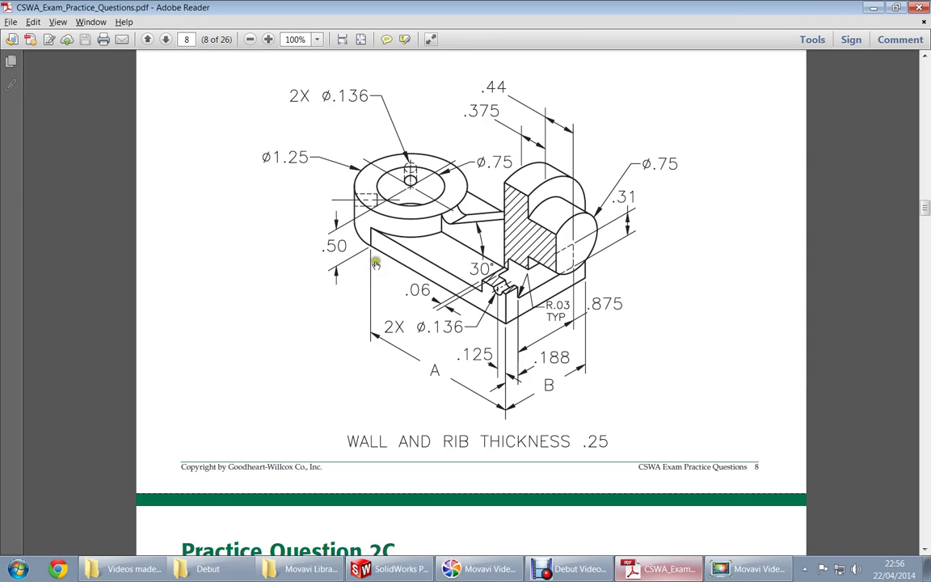
{"action": "key", "text": "alt+Tab"}
{"action": "left_click", "coordinate": [65, 243]}
{"action": "double_click", "coordinate": [65, 242]}
{"action": "type", "text": "0.5"}
{"action": "key", "text": "Return"}
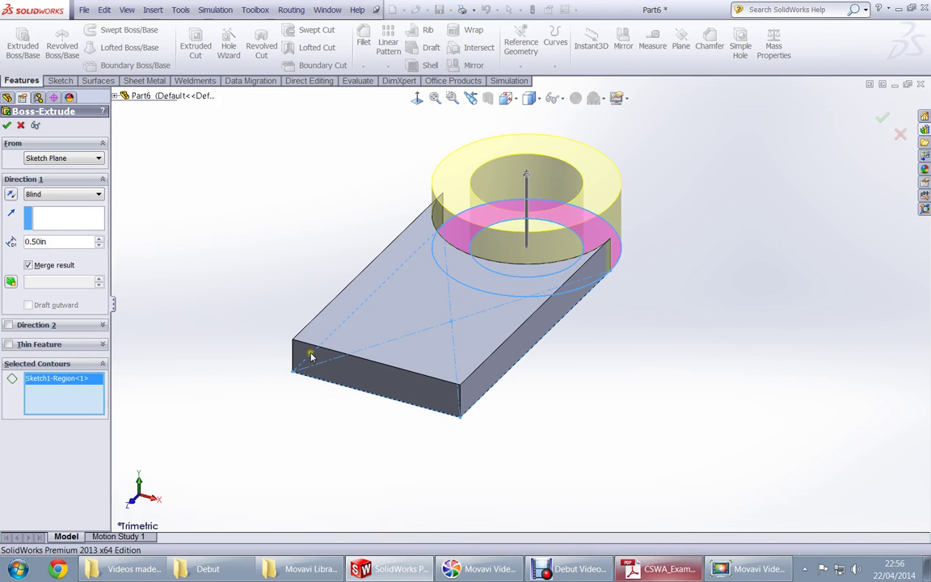
{"action": "key", "text": "Return"}
{"action": "middle_click_drag", "start_coordinate": [344, 373], "coordinate": [426, 424]}
Scroll the exam PDF to Practice Question 2C's views on page 9
{"action": "key", "text": "alt+Tab"}
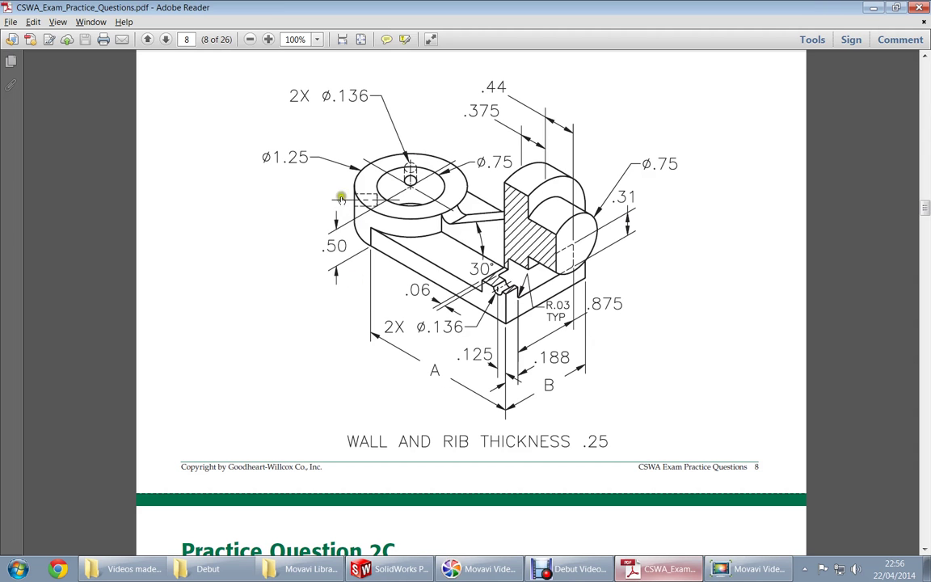
{"action": "key", "text": "alt+Tab"}
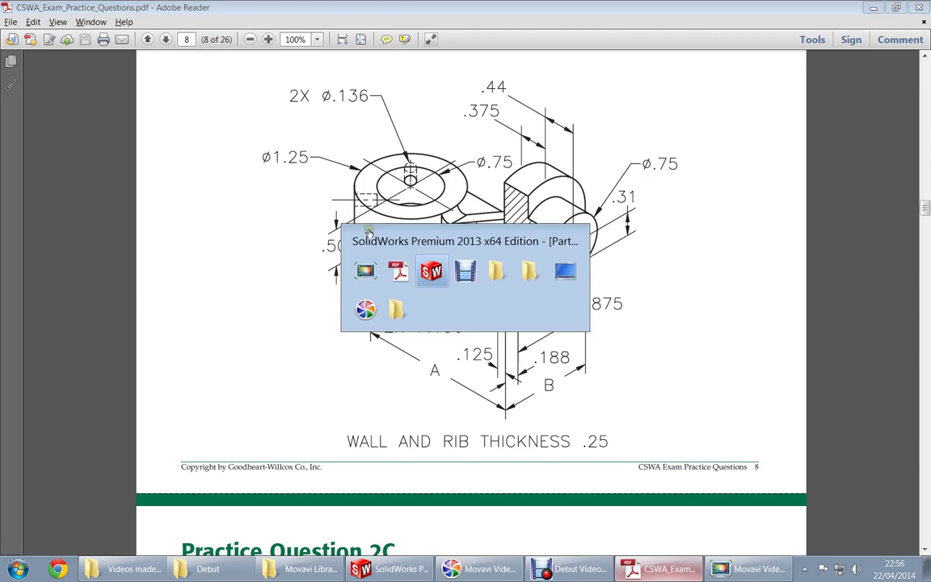
{"action": "key", "text": "alt+shift+Tab"}
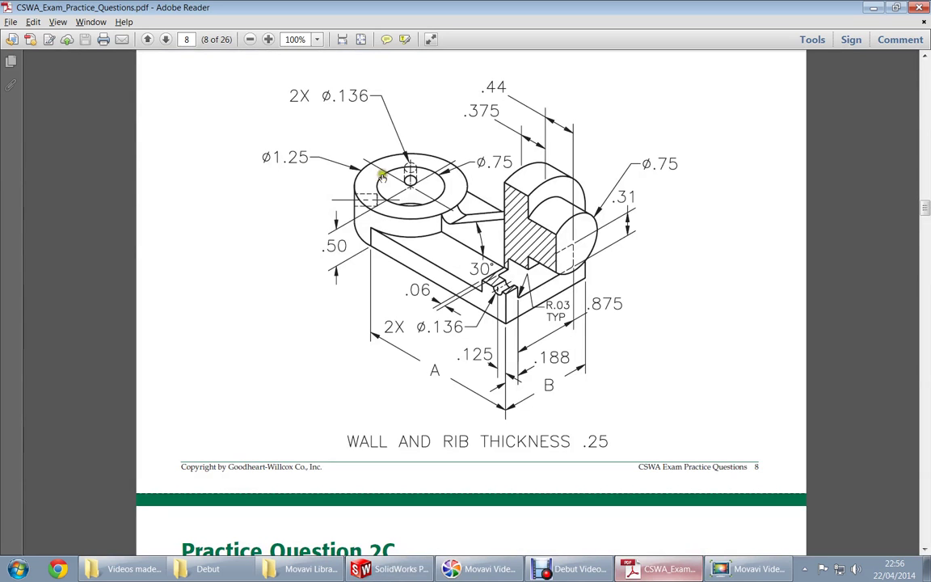
{"action": "scroll", "coordinate": [390, 348], "scroll_direction": "down", "scroll_amount": 5}
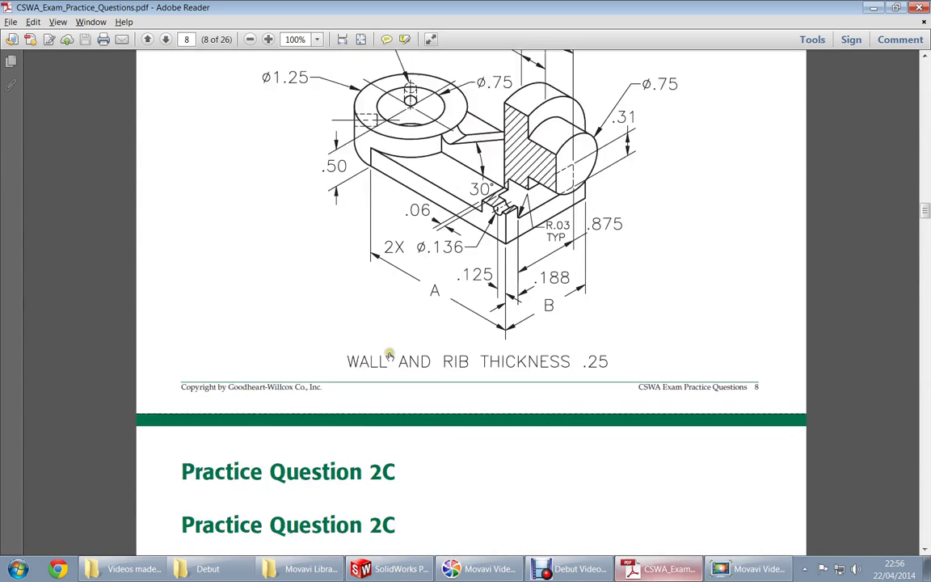
{"action": "scroll", "coordinate": [391, 348], "scroll_direction": "down", "scroll_amount": 1}
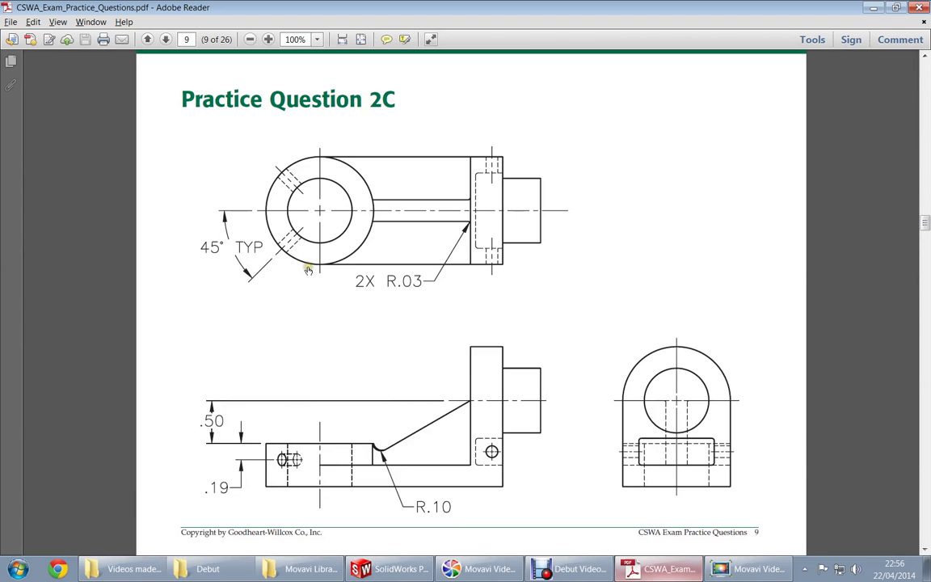
Start a reference plane from the Right Plane, entering 45 in its first value field
{"action": "key", "text": "alt+Tab"}
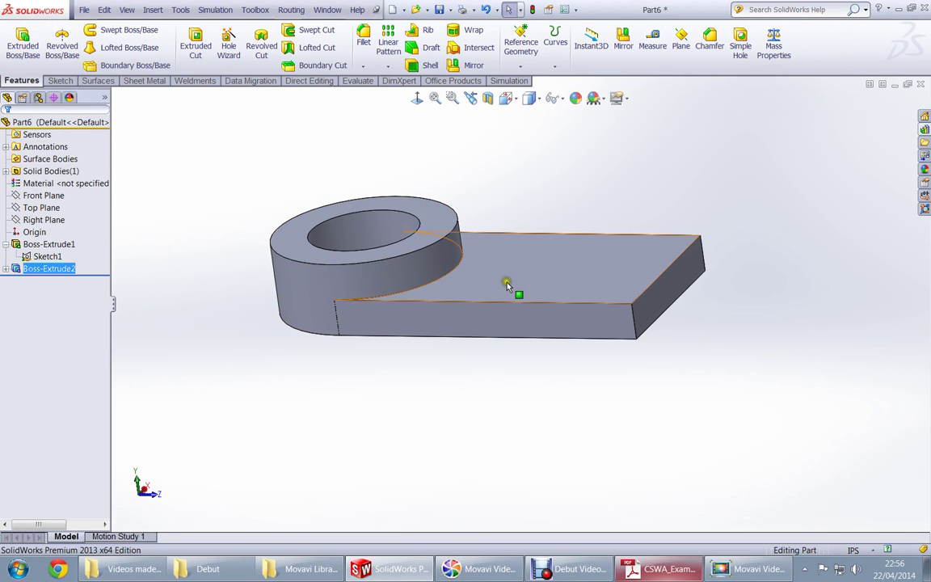
{"action": "middle_click_drag", "start_coordinate": [507, 285], "coordinate": [320, 356]}
{"action": "middle_click_drag", "start_coordinate": [608, 285], "coordinate": [380, 348]}
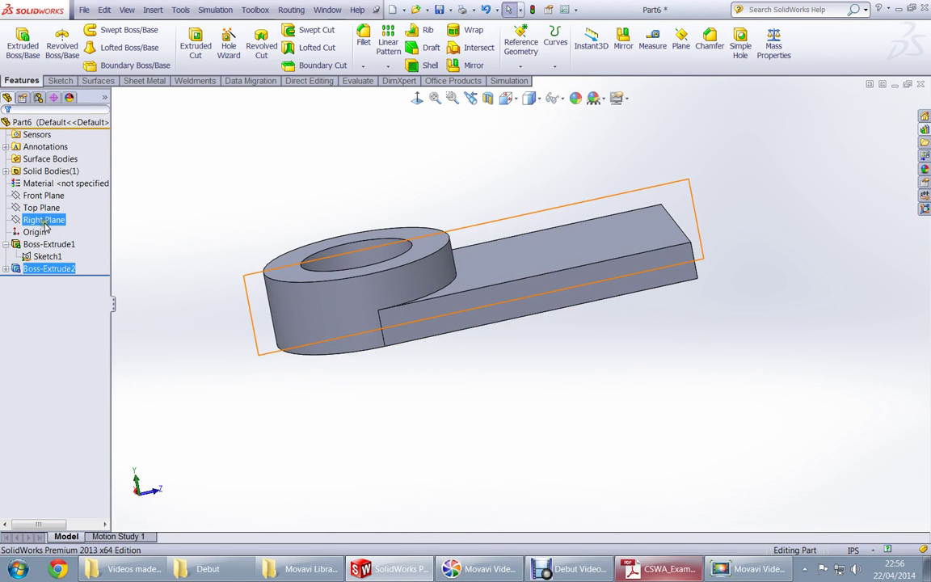
{"action": "left_click", "coordinate": [43, 221]}
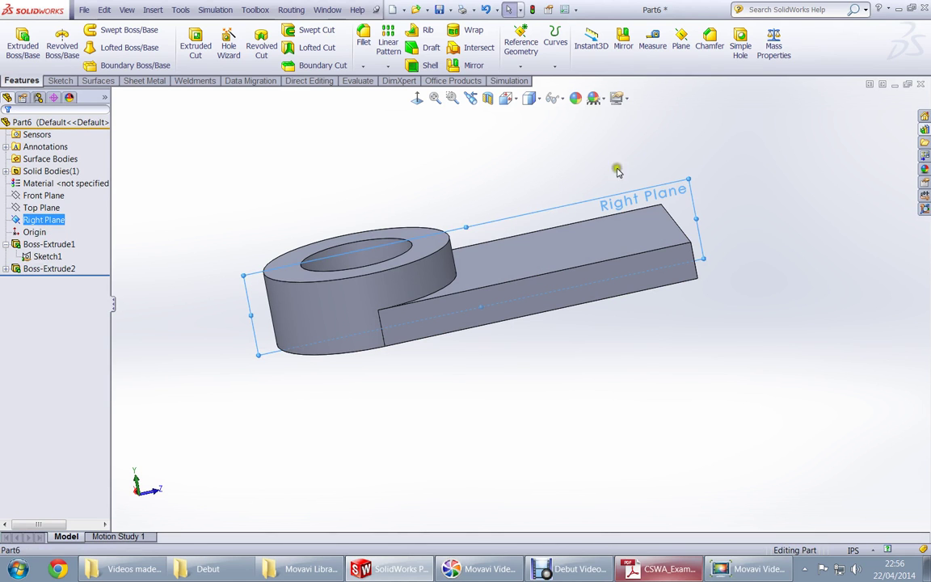
{"action": "left_click", "coordinate": [680, 40]}
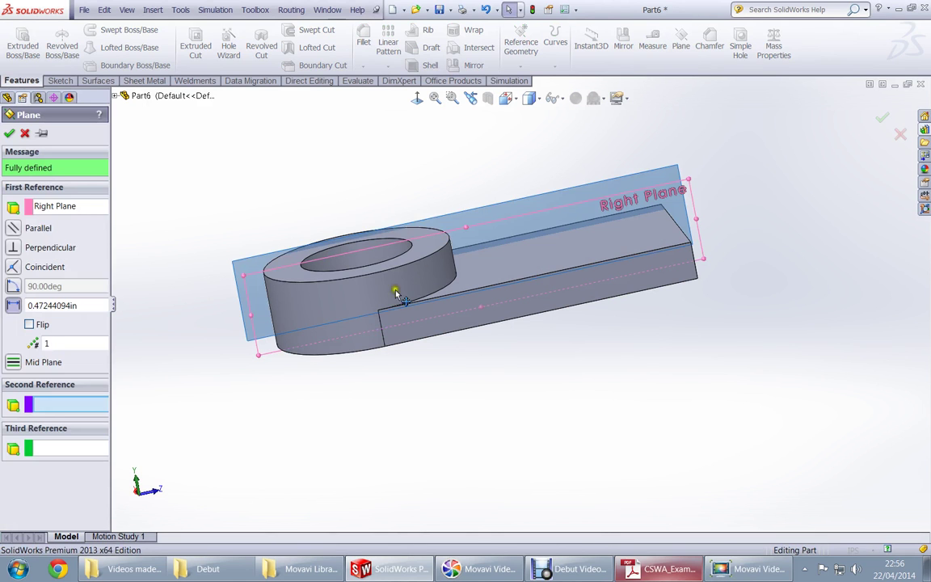
{"action": "left_click", "coordinate": [91, 305]}
{"action": "type", "text": "45"}
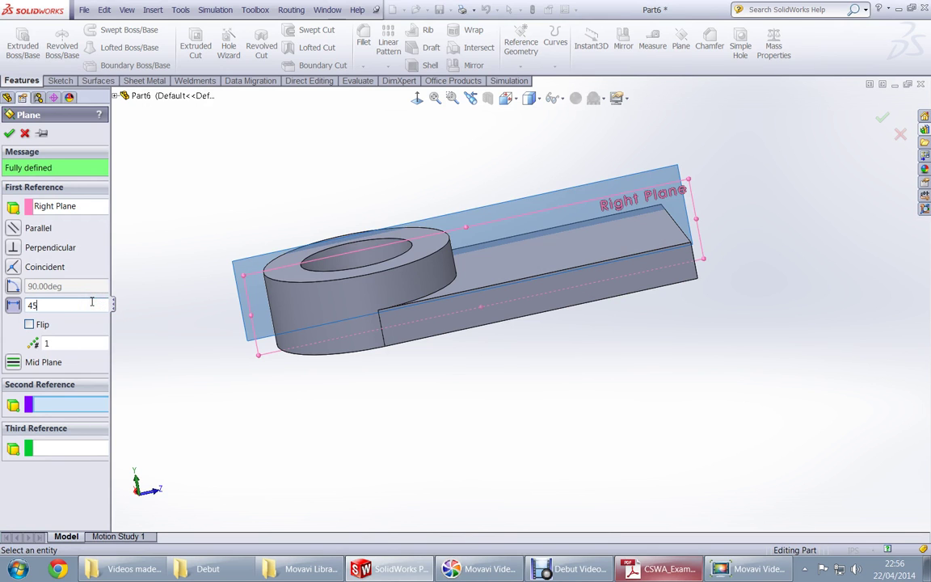
{"action": "key", "text": "Return"}
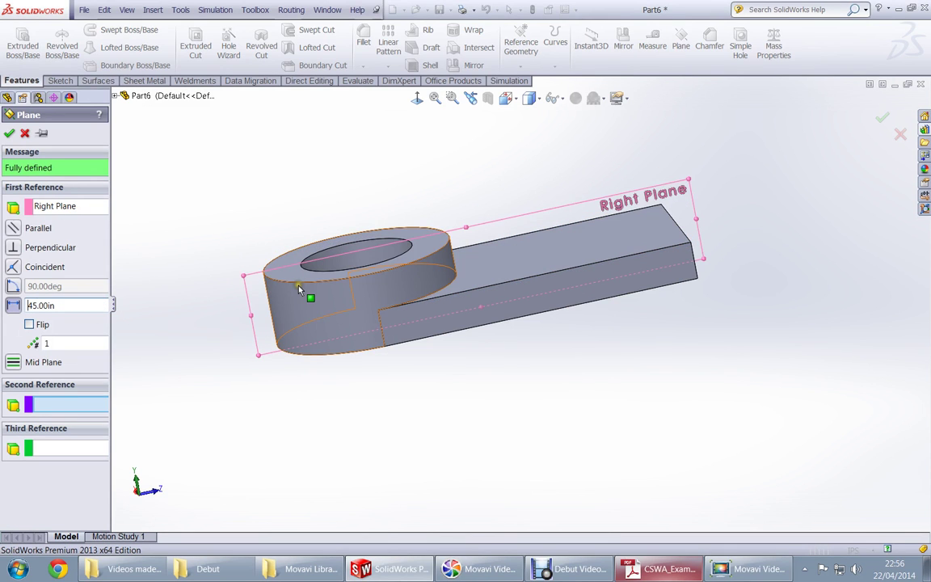
Add the hole's axis as second reference and angle the plane 45° from the Right Plane
{"action": "middle_click_drag", "start_coordinate": [266, 382], "coordinate": [266, 244]}
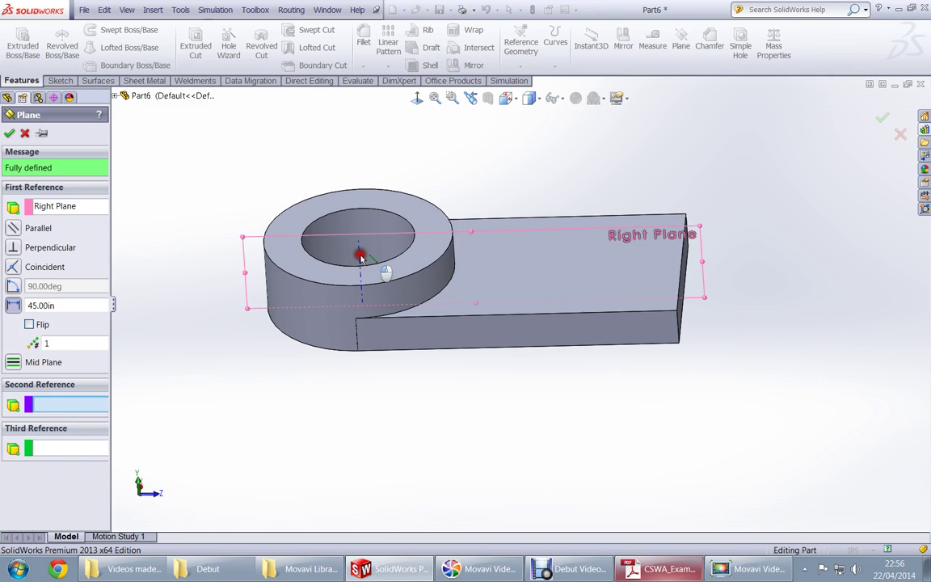
{"action": "left_click", "coordinate": [360, 257]}
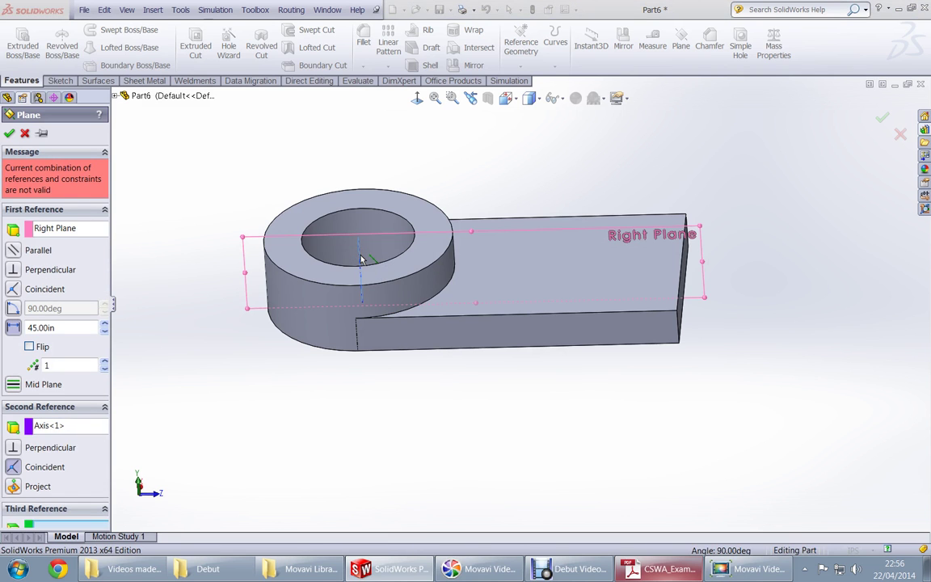
{"action": "scroll", "coordinate": [216, 295], "scroll_direction": "up", "scroll_amount": 4}
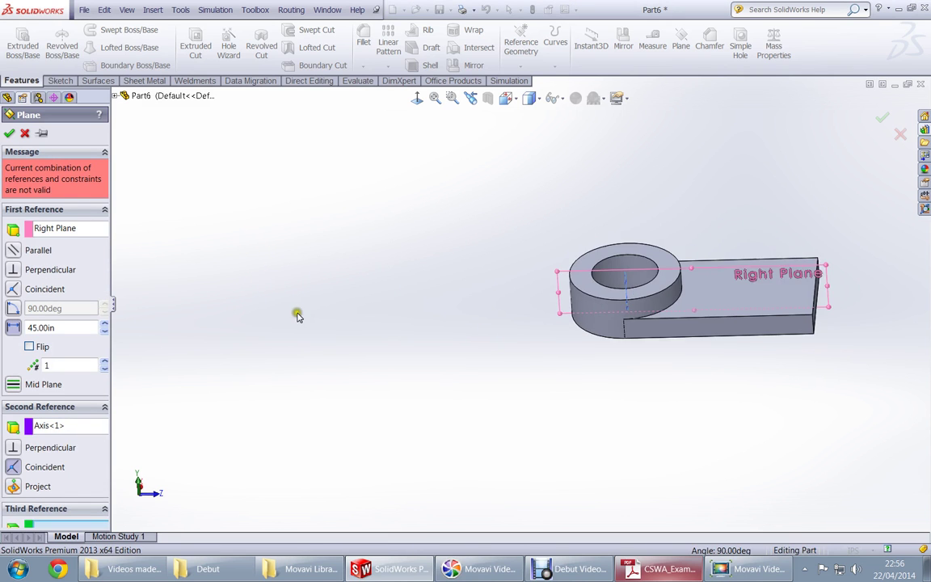
{"action": "scroll", "coordinate": [298, 315], "scroll_direction": "up", "scroll_amount": 3}
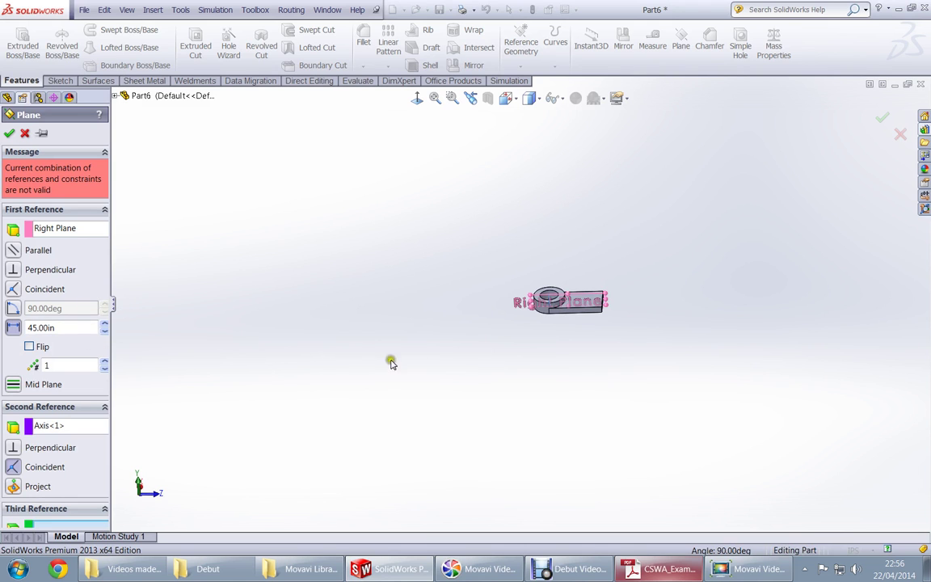
{"action": "scroll", "coordinate": [565, 305], "scroll_direction": "down", "scroll_amount": 4}
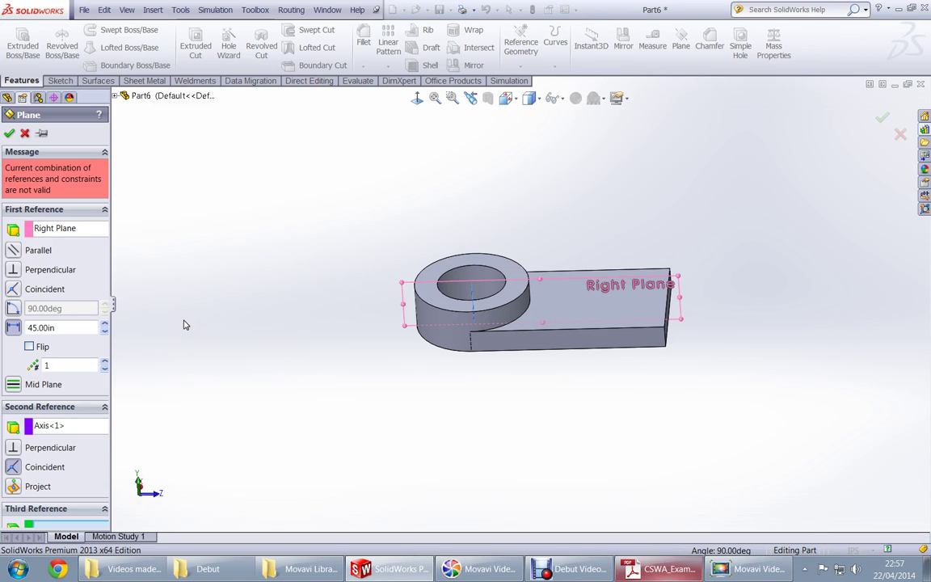
{"action": "left_click", "coordinate": [14, 308]}
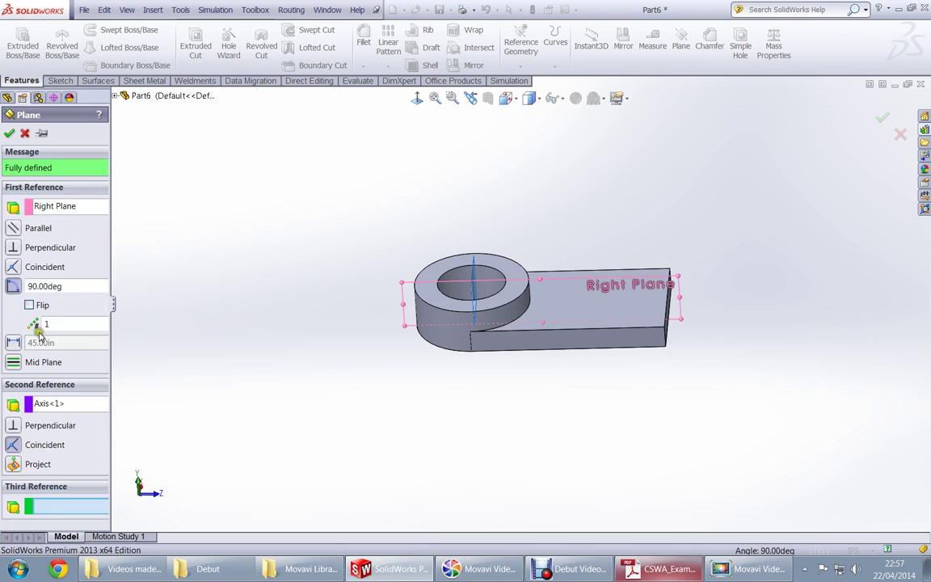
{"action": "left_click", "coordinate": [71, 286]}
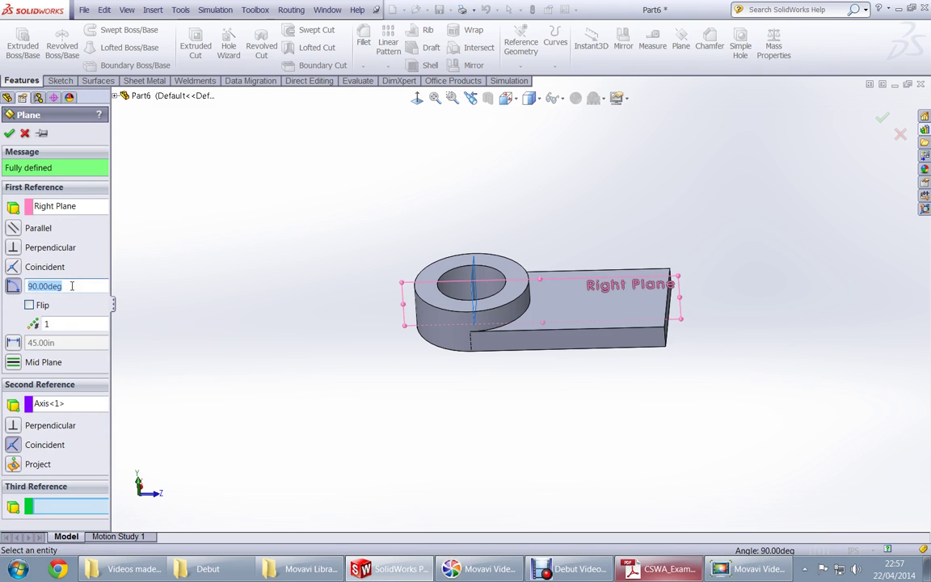
{"action": "type", "text": "45"}
{"action": "key", "text": "Return"}
{"action": "scroll", "coordinate": [505, 287], "scroll_direction": "down", "scroll_amount": 3}
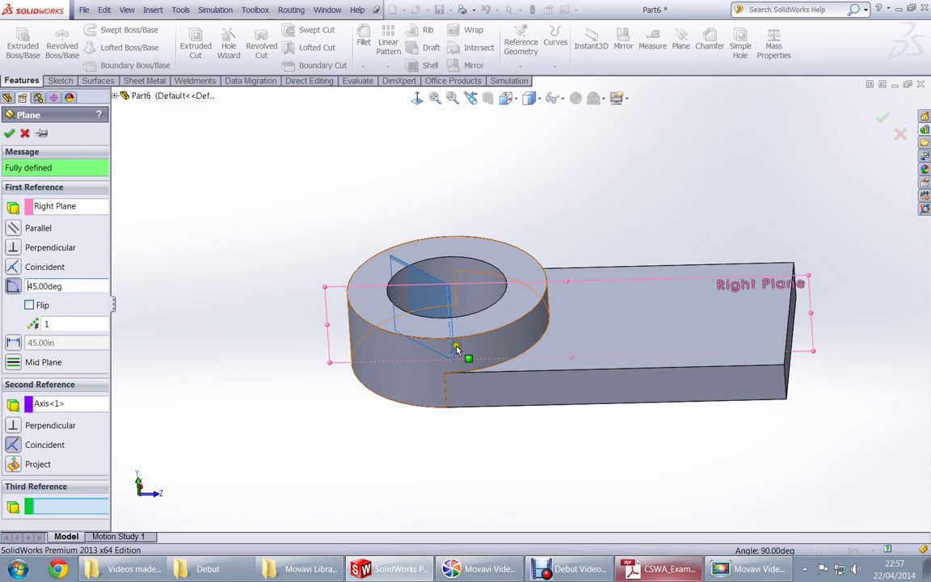
{"action": "middle_click_drag", "start_coordinate": [324, 429], "coordinate": [351, 392]}
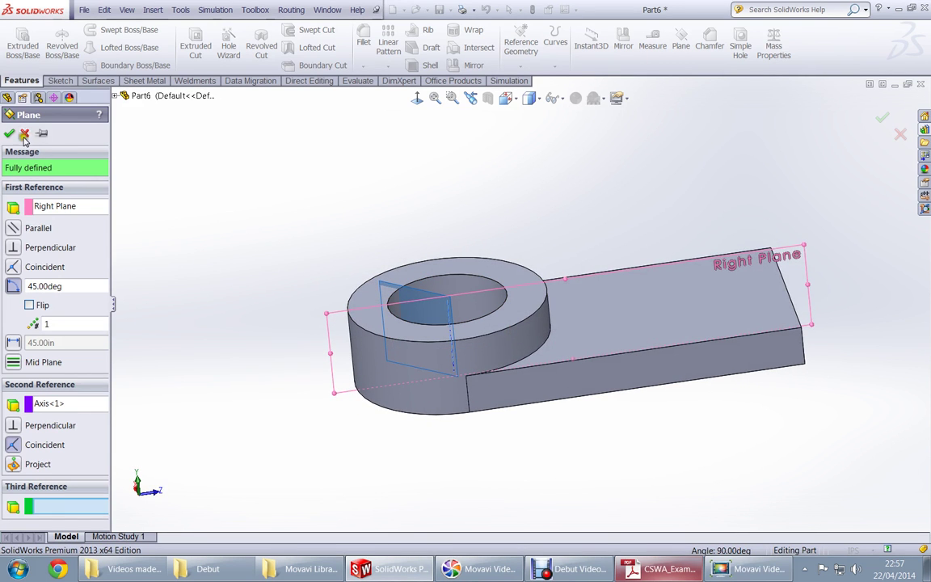
Confirm the angled Plane1 and start a new sketch on it, viewed normal to the plane
{"action": "key", "text": "Return"}
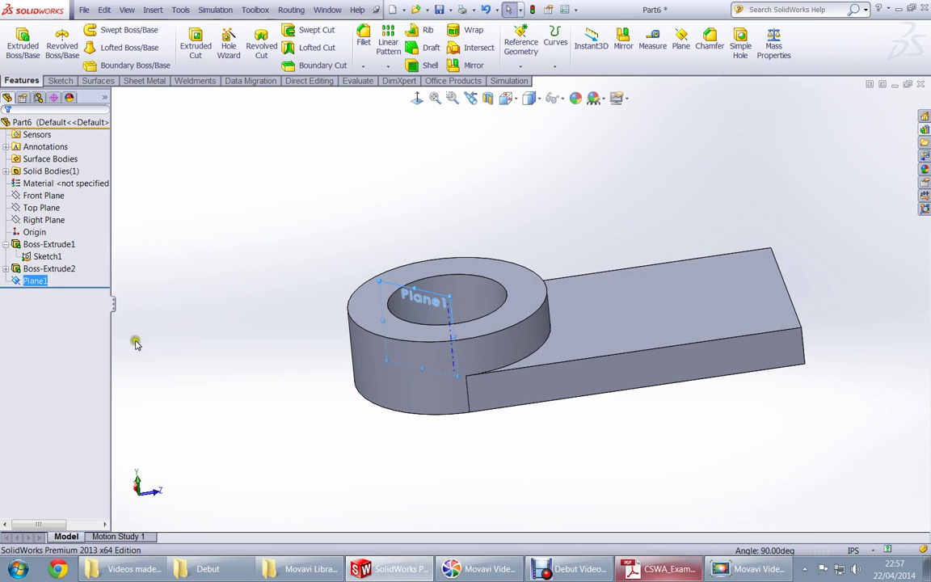
{"action": "left_click", "coordinate": [13, 281]}
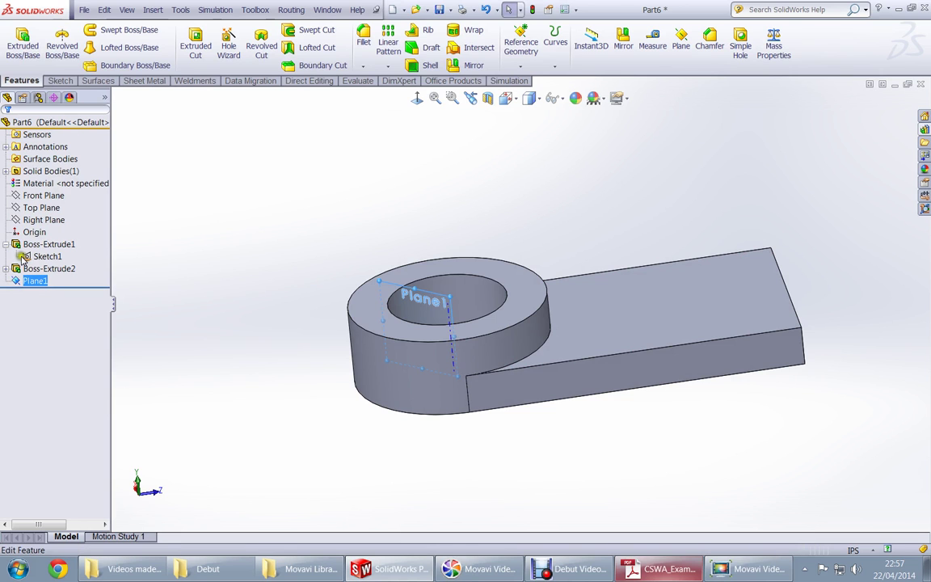
{"action": "left_click", "coordinate": [24, 258]}
{"action": "left_click", "coordinate": [416, 98]}
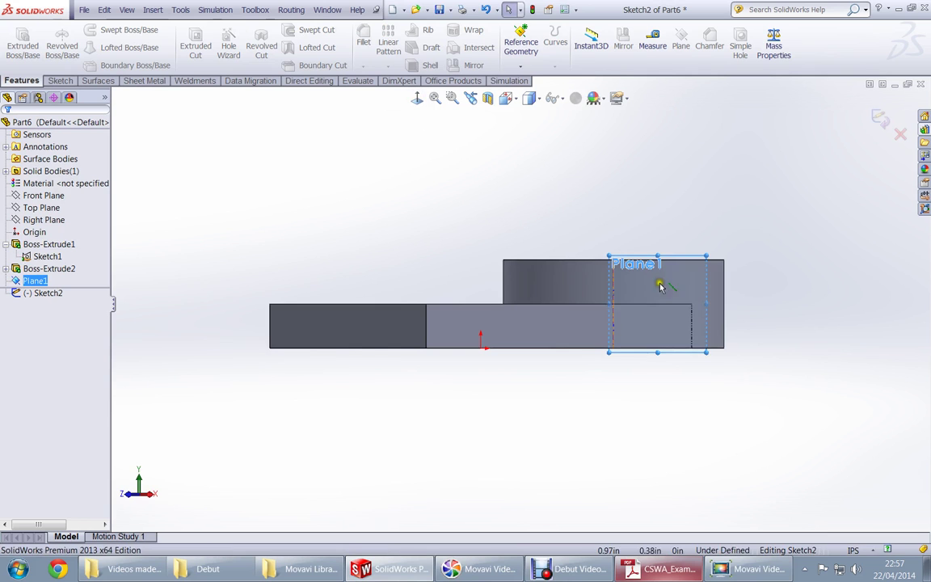
{"action": "left_click", "coordinate": [416, 97]}
{"action": "middle_click_drag", "start_coordinate": [422, 256], "coordinate": [417, 303]}
{"action": "scroll", "coordinate": [416, 315], "scroll_direction": "down", "scroll_amount": 3}
{"action": "scroll", "coordinate": [414, 325], "scroll_direction": "up", "scroll_amount": 3}
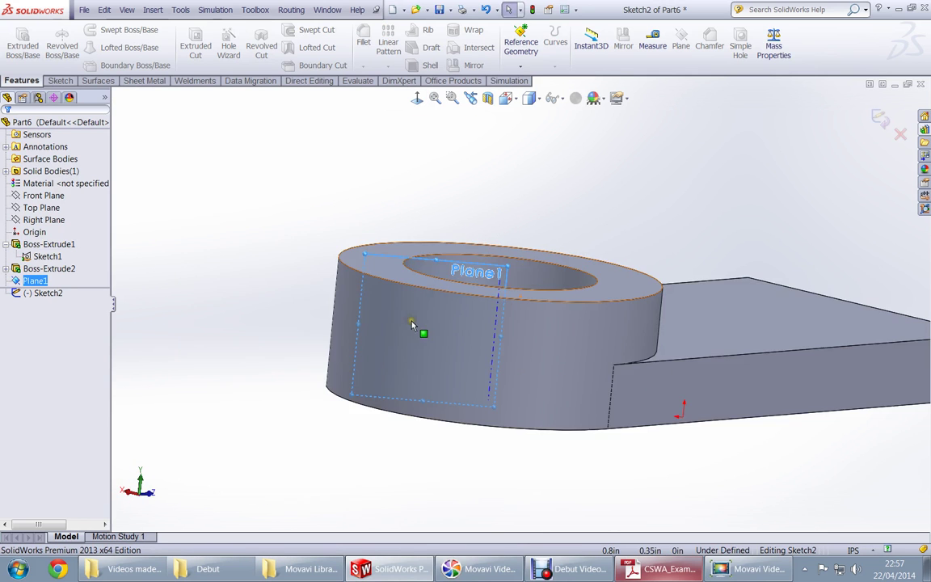
Check the practice PDF, then orient the view to the ring and pick the Circle tool
{"action": "key", "text": "alt+Tab"}
{"action": "scroll", "coordinate": [426, 323], "scroll_direction": "up", "scroll_amount": 10}
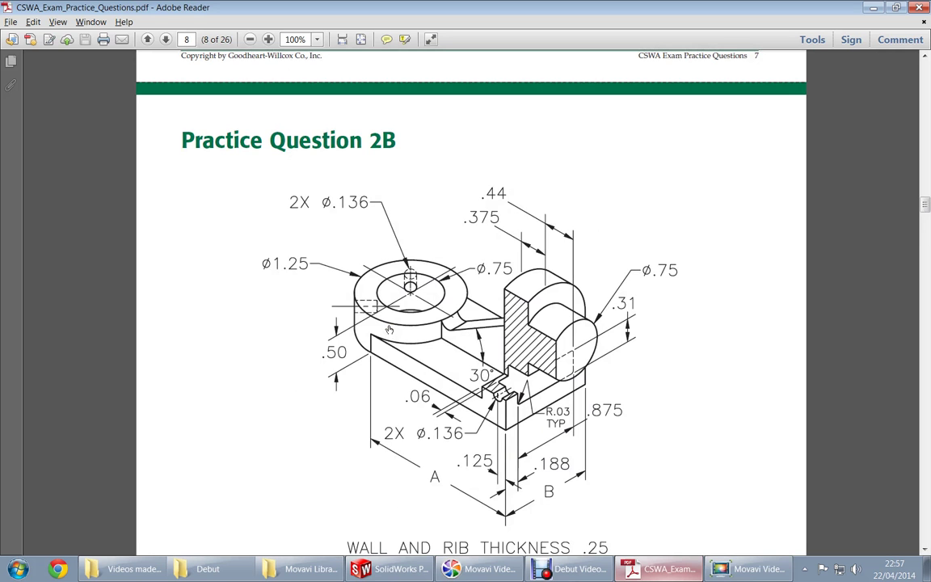
{"action": "key", "text": "alt+Tab"}
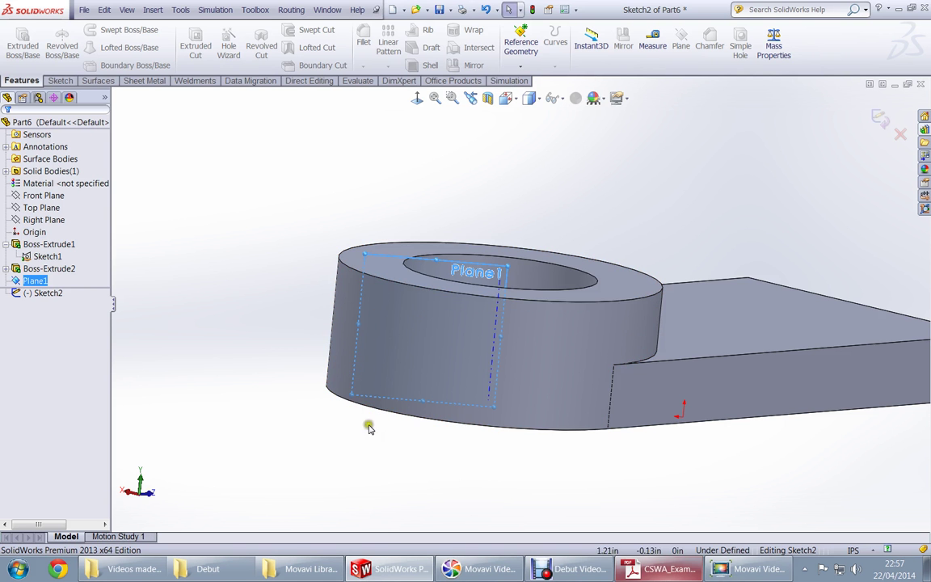
{"action": "middle_click_drag", "start_coordinate": [311, 343], "coordinate": [260, 341]}
{"action": "right_click_drag", "start_coordinate": [234, 334], "coordinate": [274, 327]}
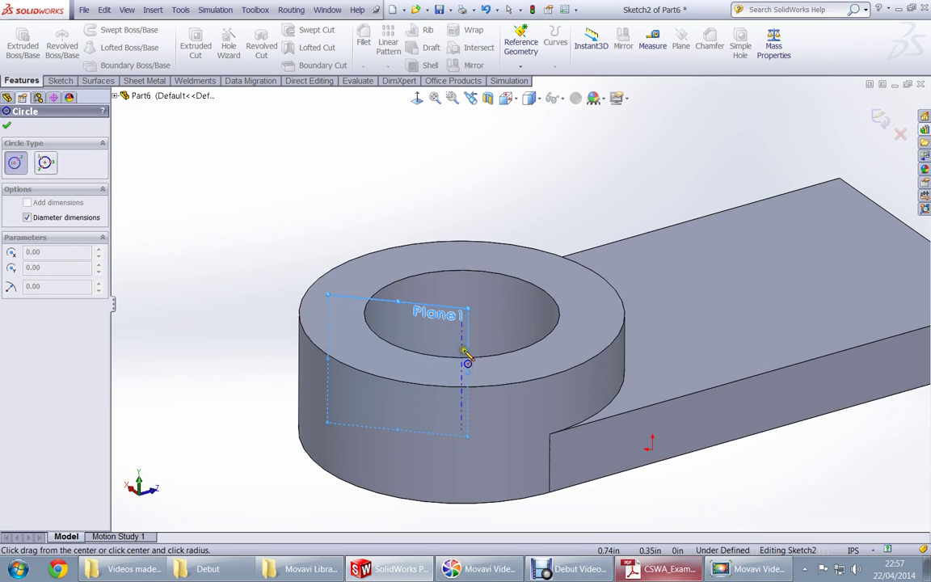
Face the sketch plane and place the circle's centre on the vertical centreline
{"action": "middle_click_drag", "start_coordinate": [461, 353], "coordinate": [463, 346]}
{"action": "left_click", "coordinate": [417, 98]}
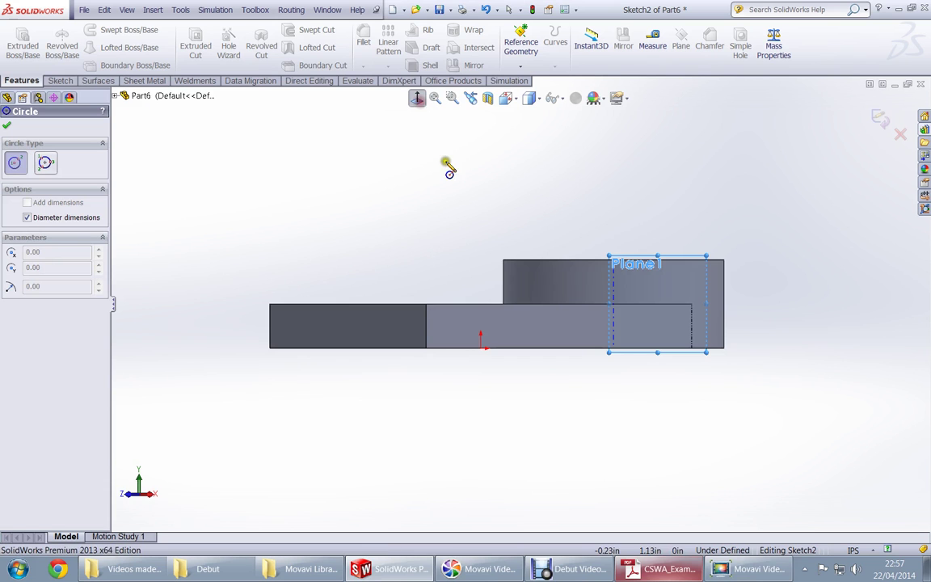
{"action": "left_click", "coordinate": [416, 98]}
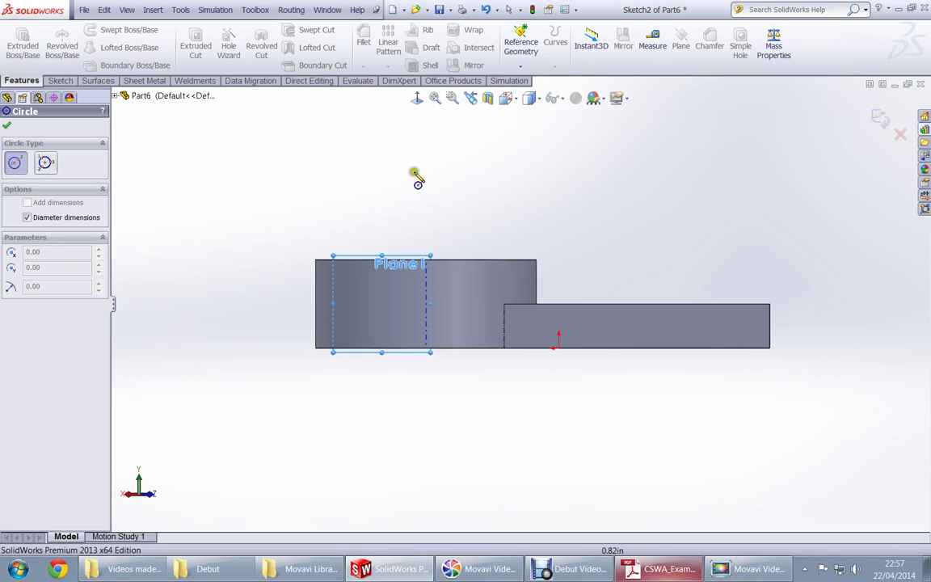
{"action": "scroll", "coordinate": [421, 287], "scroll_direction": "down", "scroll_amount": 2}
{"action": "scroll", "coordinate": [425, 293], "scroll_direction": "down", "scroll_amount": 4}
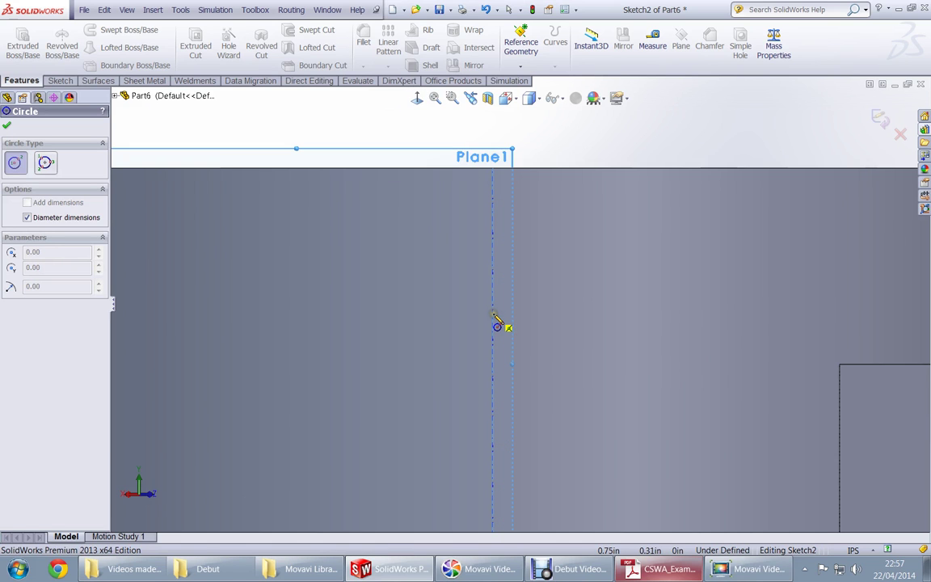
{"action": "left_click", "coordinate": [492, 311]}
{"action": "key", "text": "alt+Tab"}
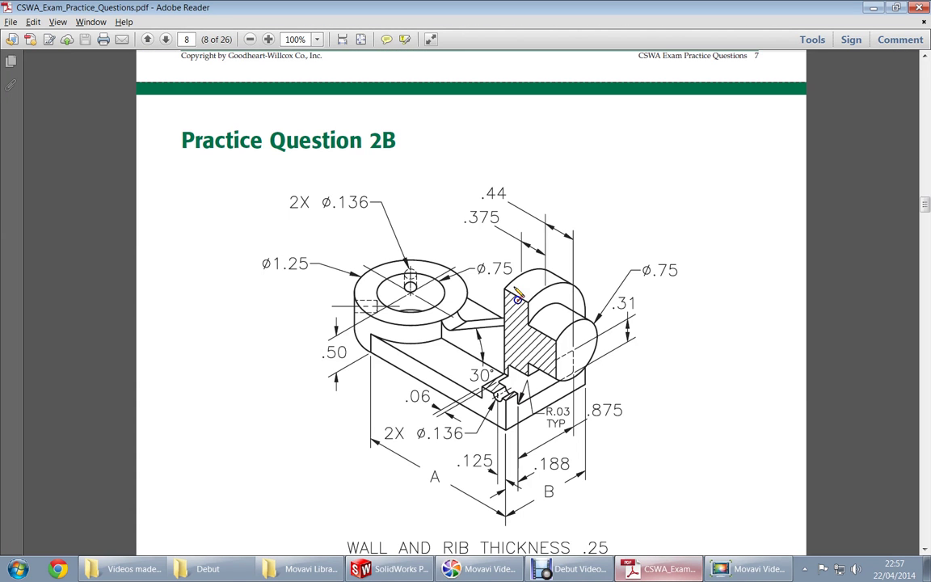
{"action": "key", "text": "alt+Tab"}
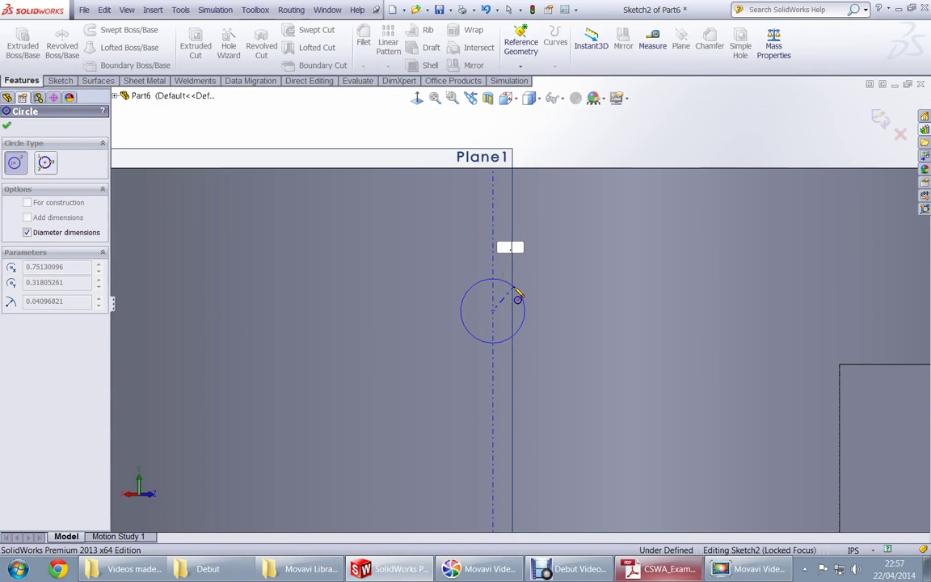
Finish the Ø0.136 circle and check its position against the practice PDF
{"action": "left_click", "coordinate": [516, 291]}
{"action": "key", "text": "alt+Tab"}
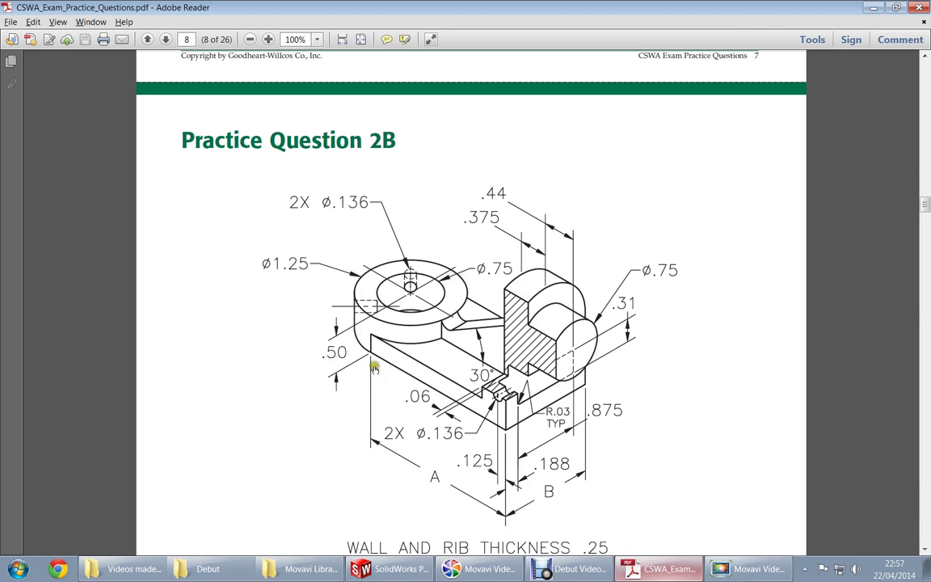
{"action": "scroll", "coordinate": [388, 355], "scroll_direction": "down", "scroll_amount": 10}
{"action": "scroll", "coordinate": [436, 380], "scroll_direction": "down", "scroll_amount": 5}
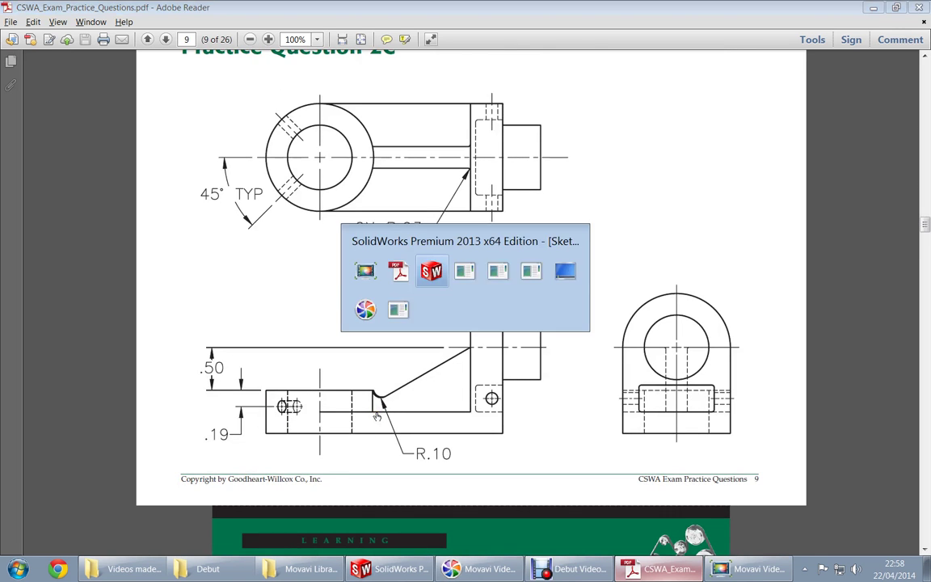
{"action": "key", "text": "alt+Tab"}
{"action": "middle_click_drag", "start_coordinate": [593, 400], "coordinate": [526, 331]}
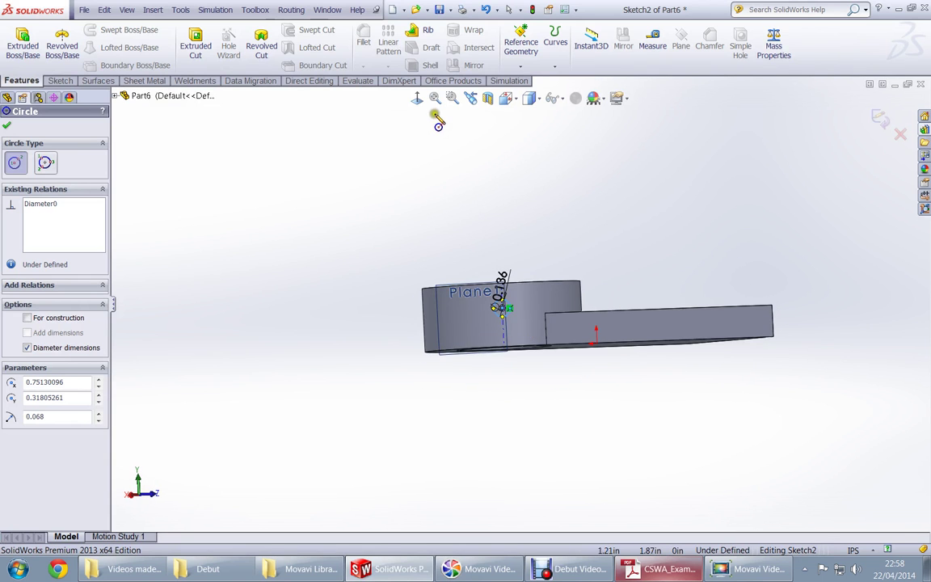
{"action": "left_click", "coordinate": [417, 97]}
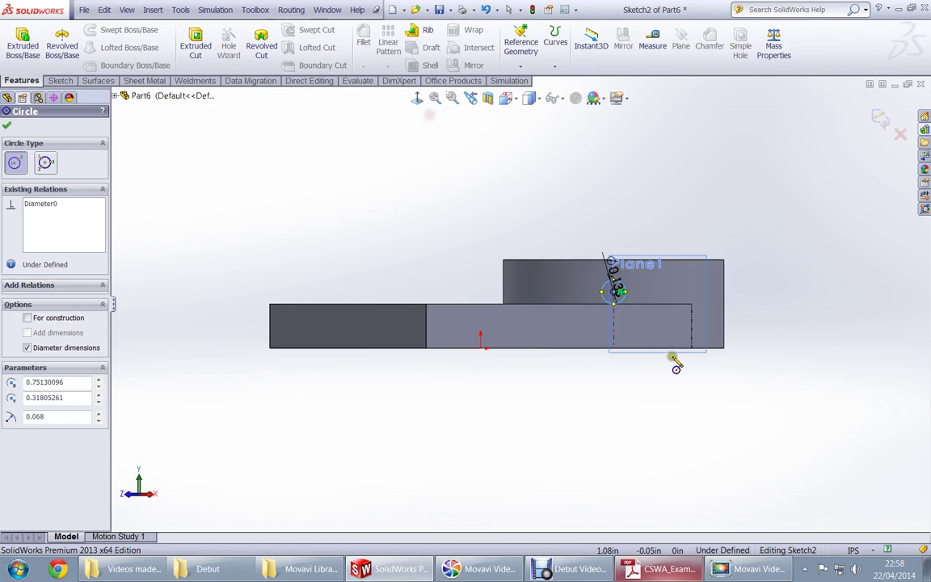
Dimension the Ø0.136 circle's centre 0.19 in below the top edge to fully define Sketch2
{"action": "left_click", "coordinate": [417, 98]}
{"action": "right_click_drag", "start_coordinate": [437, 396], "coordinate": [436, 395]}
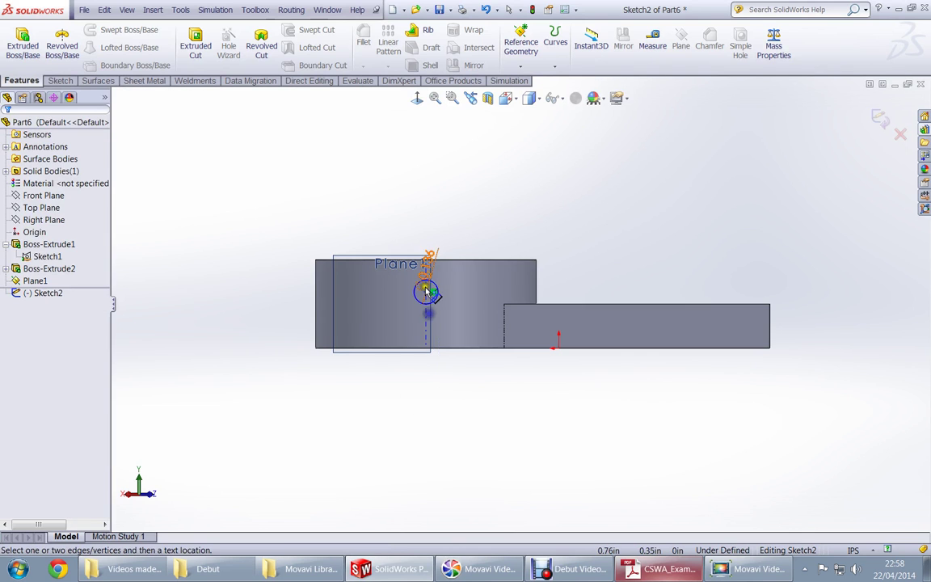
{"action": "scroll", "coordinate": [426, 293], "scroll_direction": "down", "scroll_amount": 8}
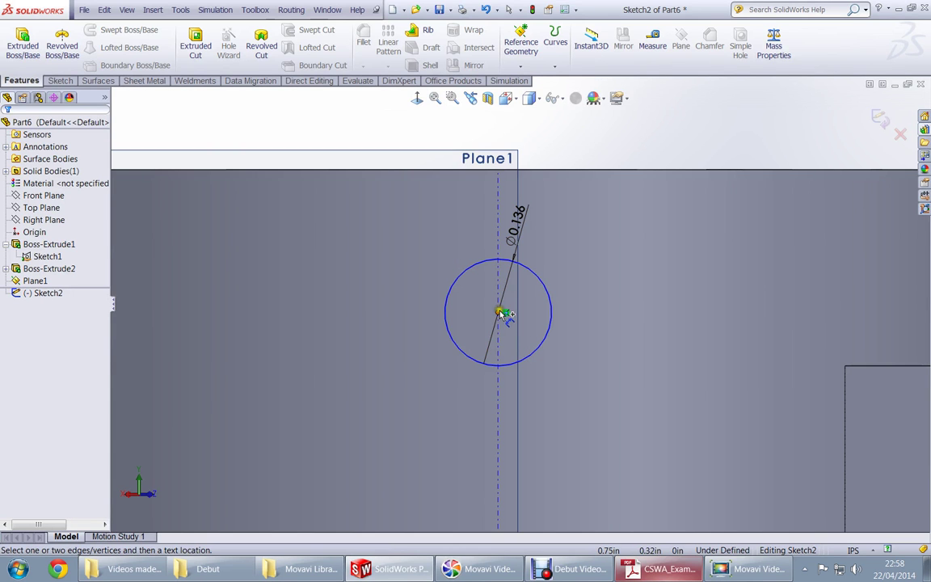
{"action": "left_click", "coordinate": [499, 312]}
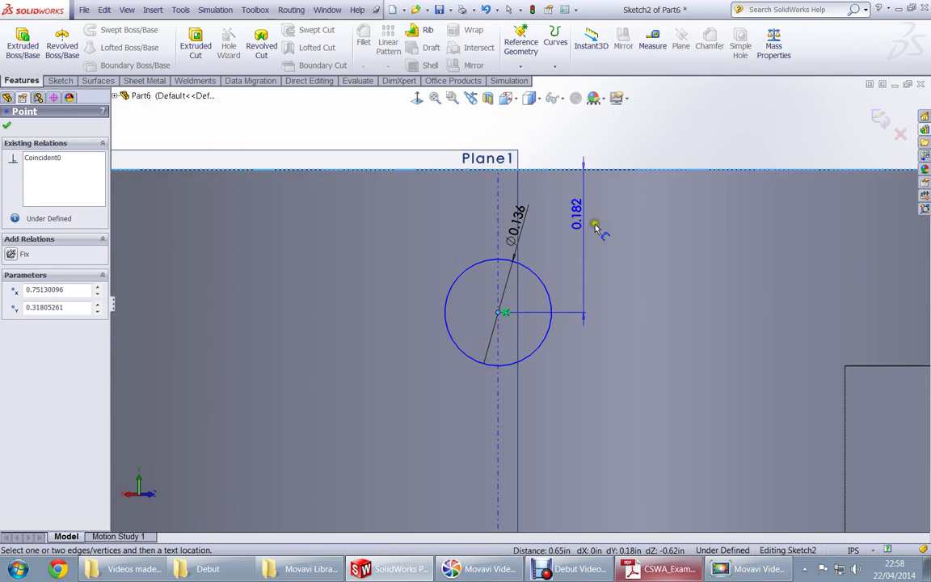
{"action": "left_click", "coordinate": [612, 239]}
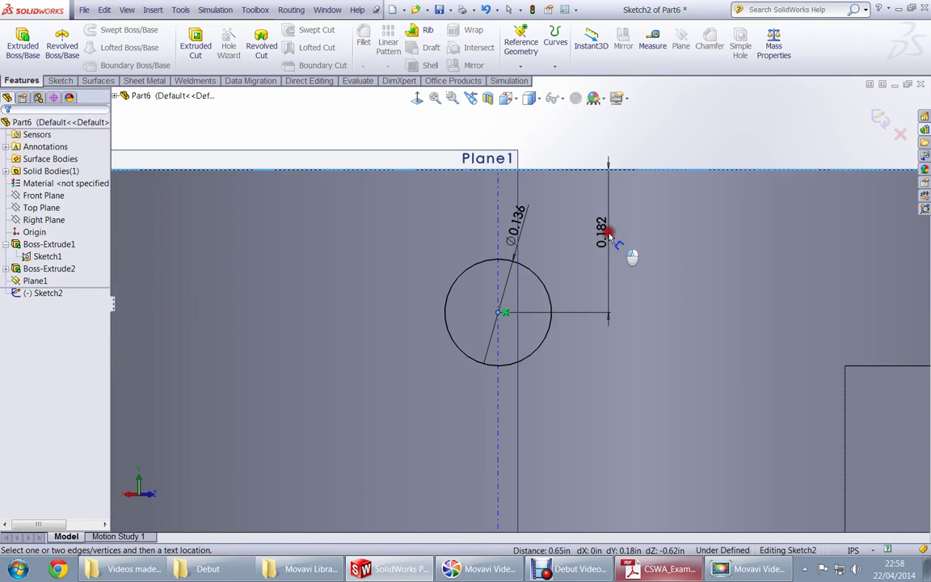
{"action": "type", "text": ".19"}
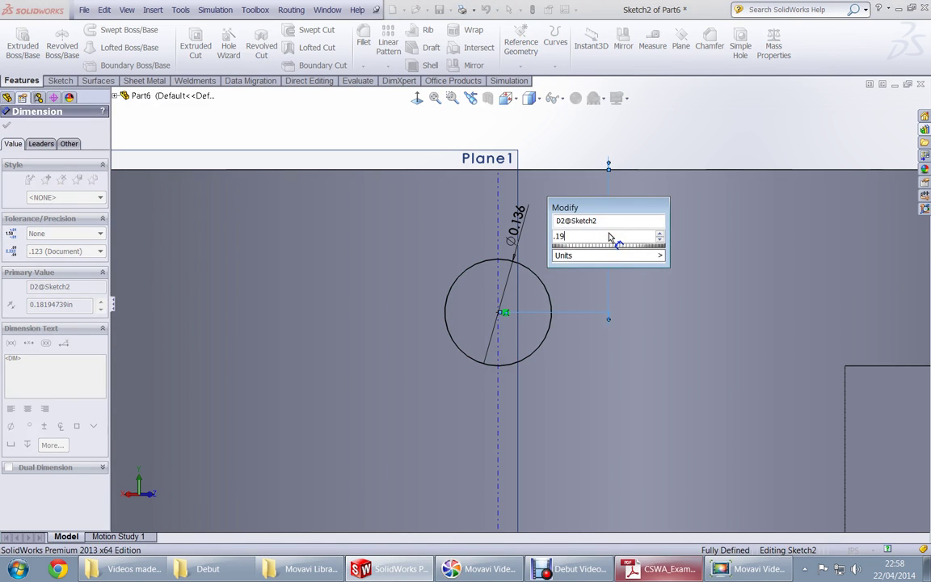
{"action": "key", "text": "Return"}
{"action": "key", "text": "alt+Tab"}
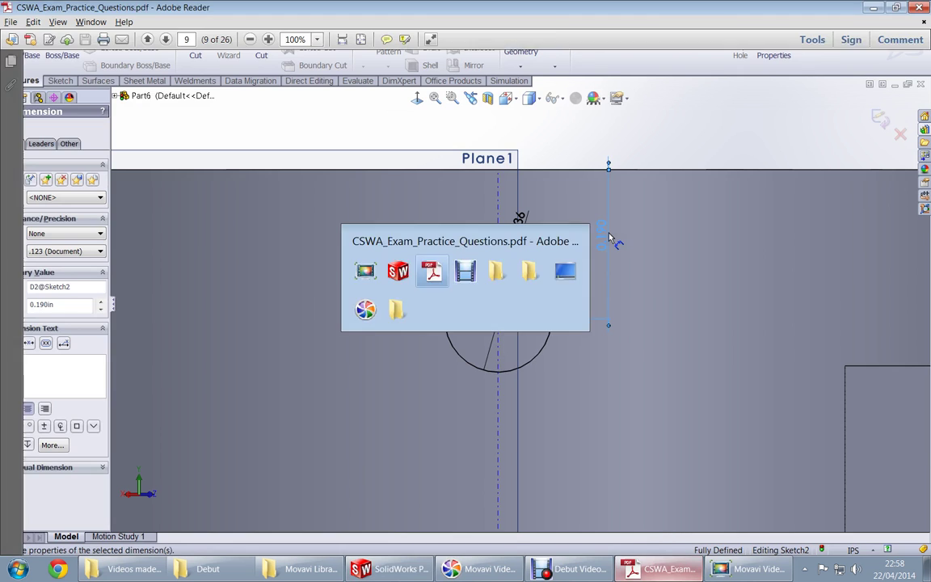
{"action": "key", "text": "alt+Tab"}
{"action": "key", "text": "Escape"}
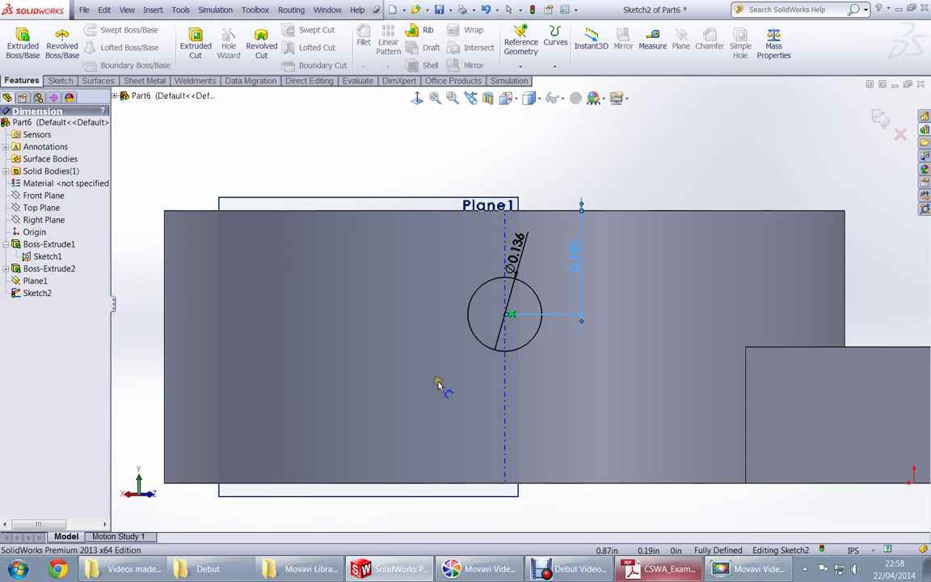
{"action": "scroll", "coordinate": [465, 405], "scroll_direction": "up", "scroll_amount": 2}
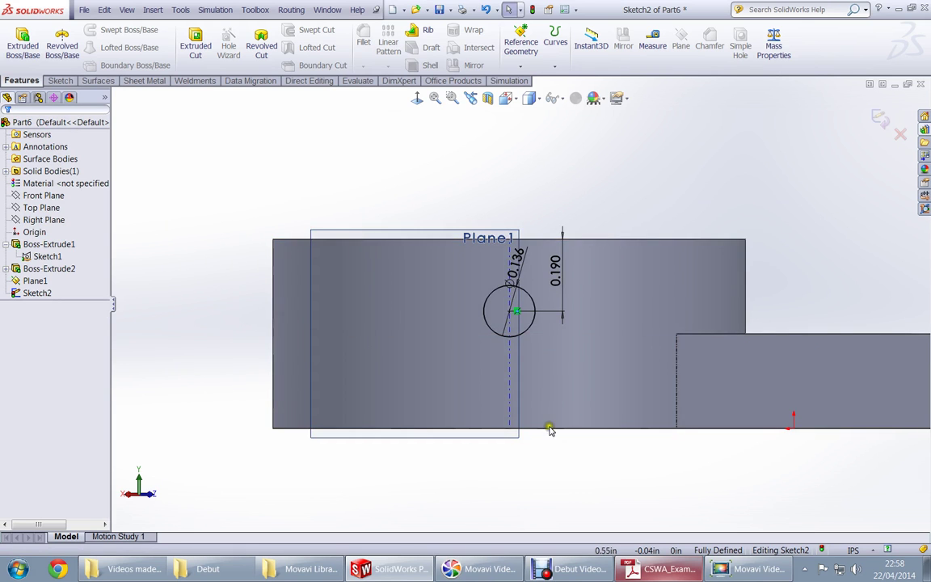
{"action": "mouse_move", "coordinate": [461, 291]}
{"action": "middle_mouse_down"}
{"action": "mouse_move", "coordinate": [478, 337]}
{"action": "mouse_move", "coordinate": [527, 278]}
{"action": "middle_mouse_up"}
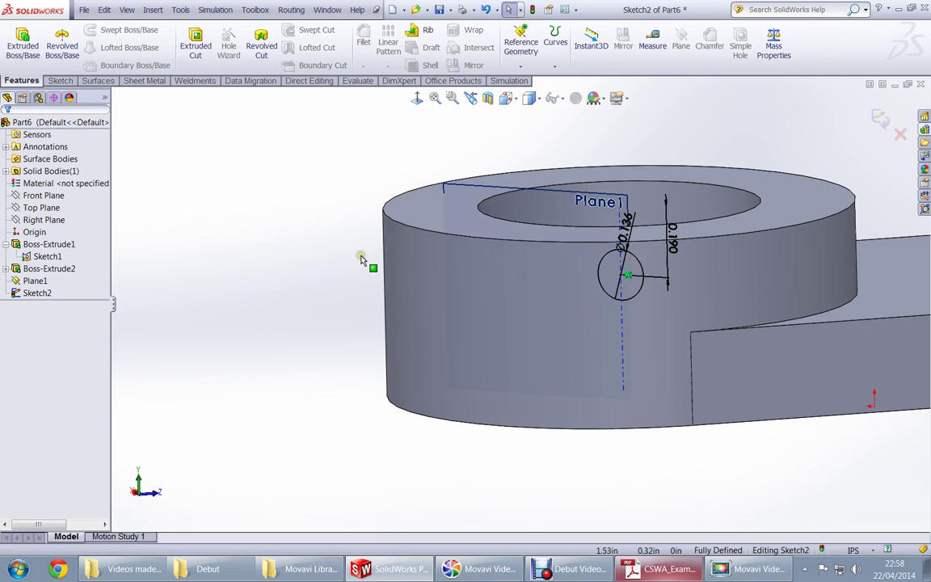
Cut the Ø0.136 circle Up To Next into the ring wall as Cut-Extrude1
{"action": "key", "text": "ctrl+e"}
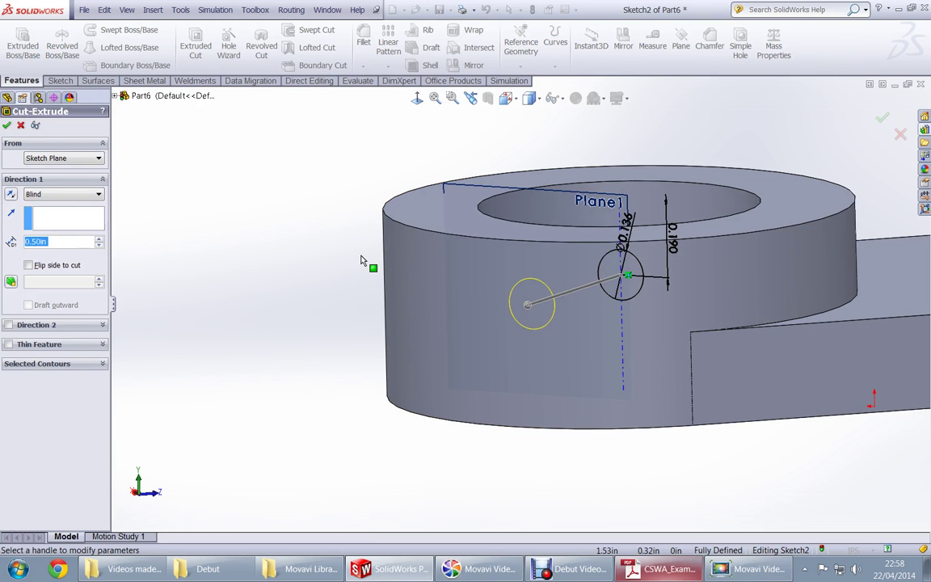
{"action": "right_click", "coordinate": [362, 260]}
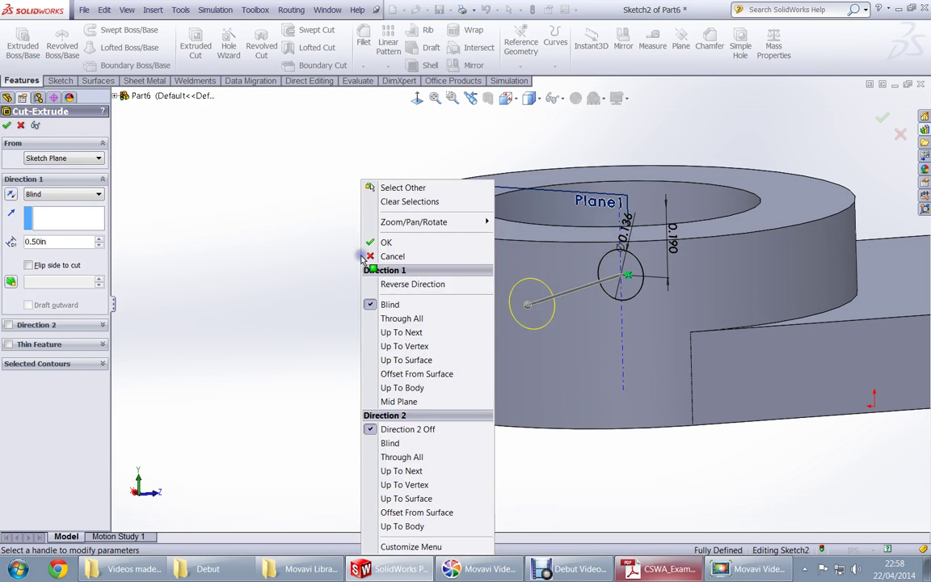
{"action": "left_click", "coordinate": [412, 332]}
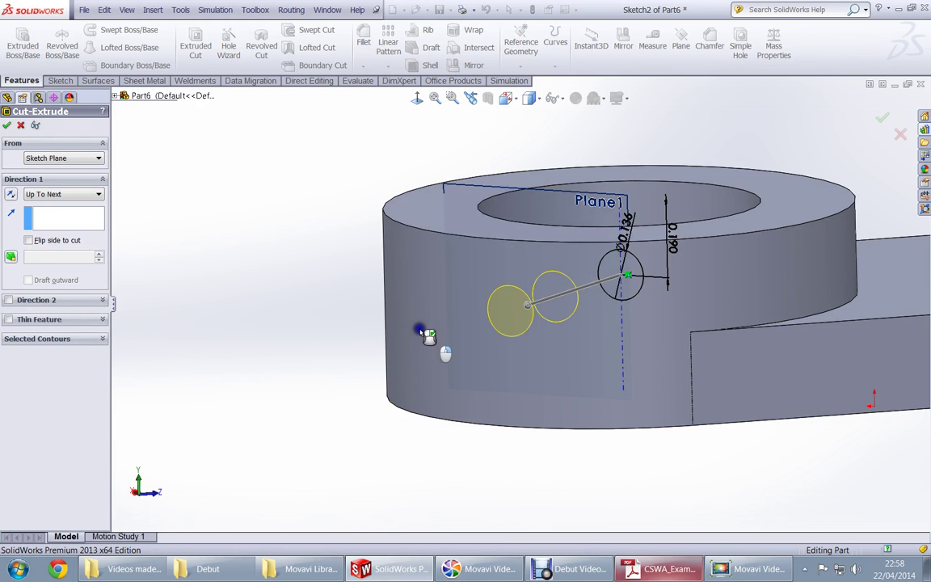
{"action": "right_click", "coordinate": [427, 333]}
{"action": "middle_click_drag", "start_coordinate": [422, 326], "coordinate": [315, 317]}
{"action": "left_click", "coordinate": [315, 317]}
{"action": "key", "text": "alt+Tab"}
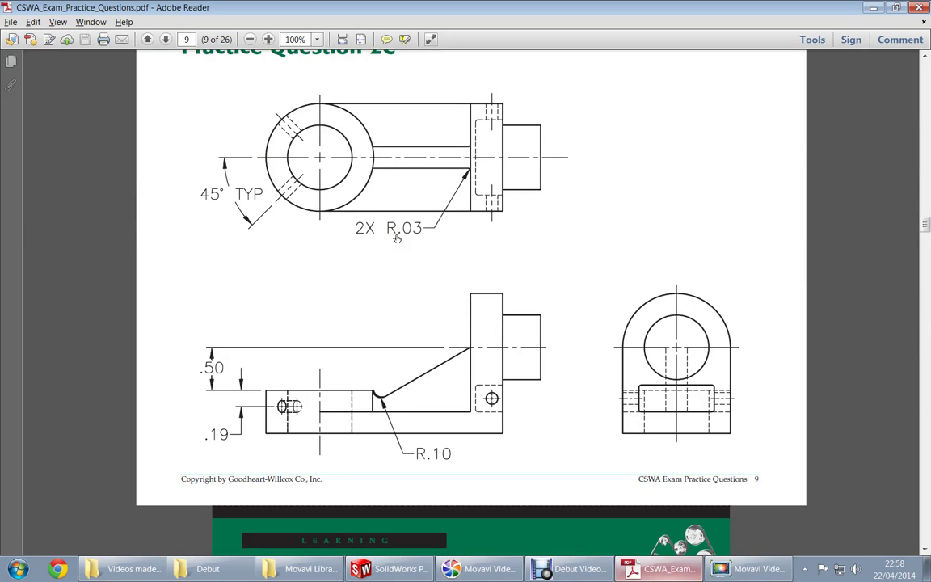
{"action": "key", "text": "alt+Tab"}
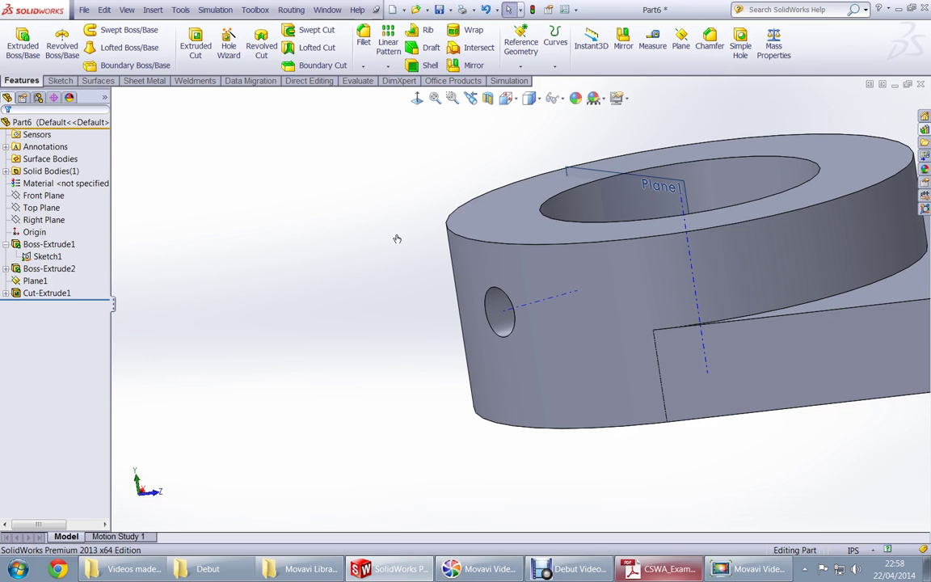
Mirror Cut-Extrude1 across the Right Plane
{"action": "left_click", "coordinate": [623, 41]}
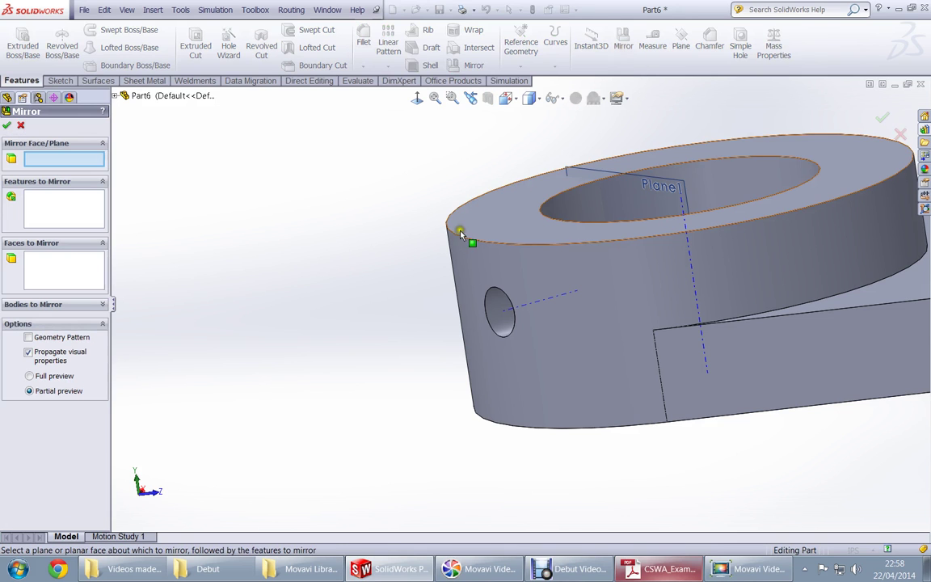
{"action": "left_click", "coordinate": [116, 95]}
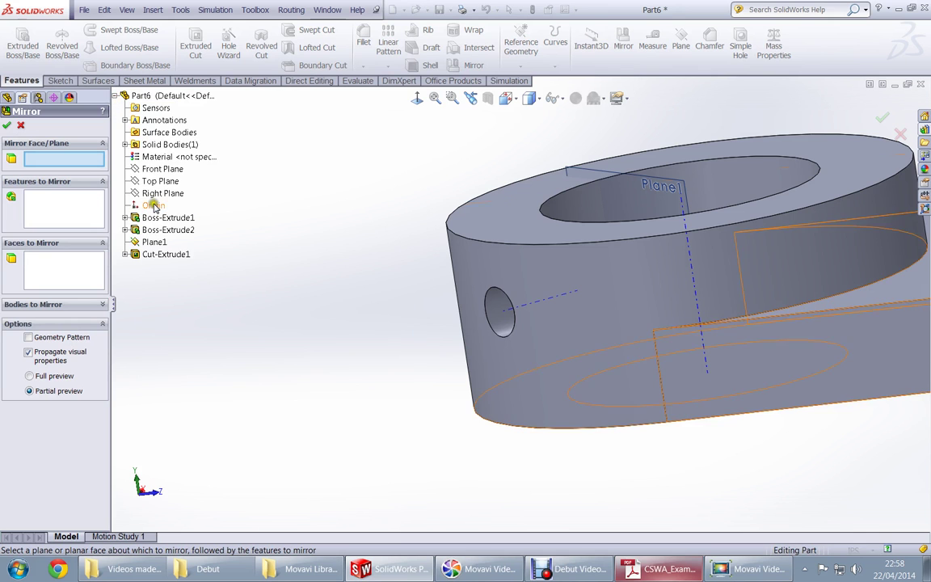
{"action": "scroll", "coordinate": [279, 291], "scroll_direction": "up", "scroll_amount": 2}
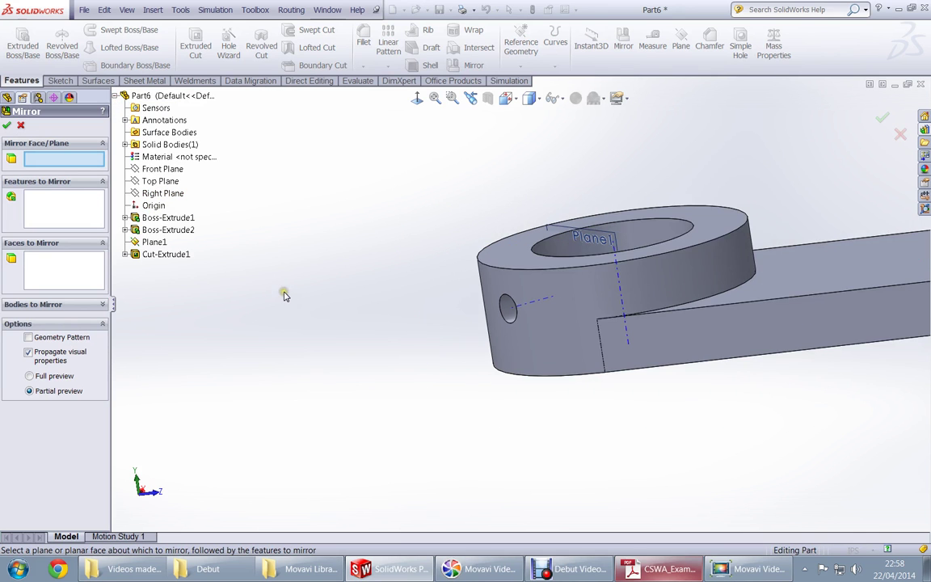
{"action": "left_click", "coordinate": [163, 194]}
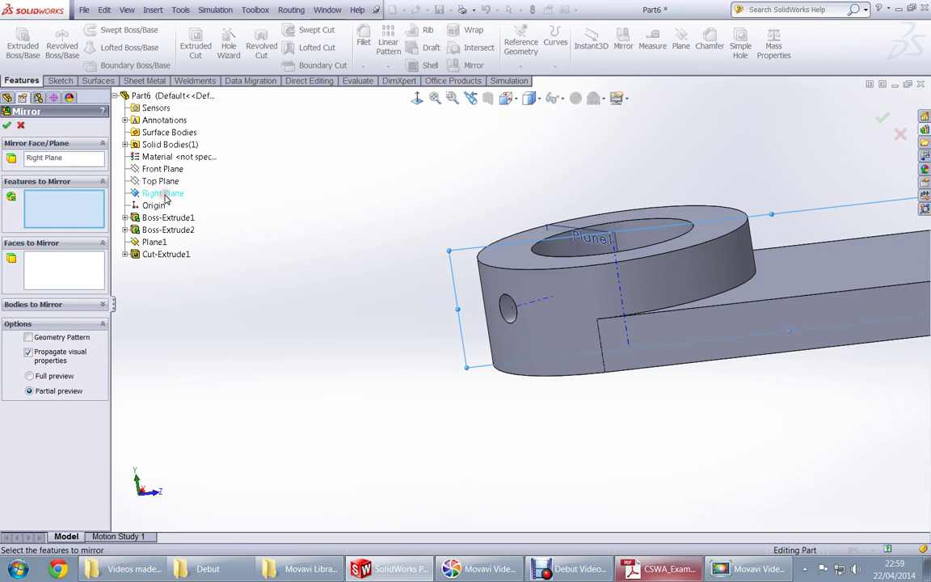
{"action": "left_click", "coordinate": [166, 255]}
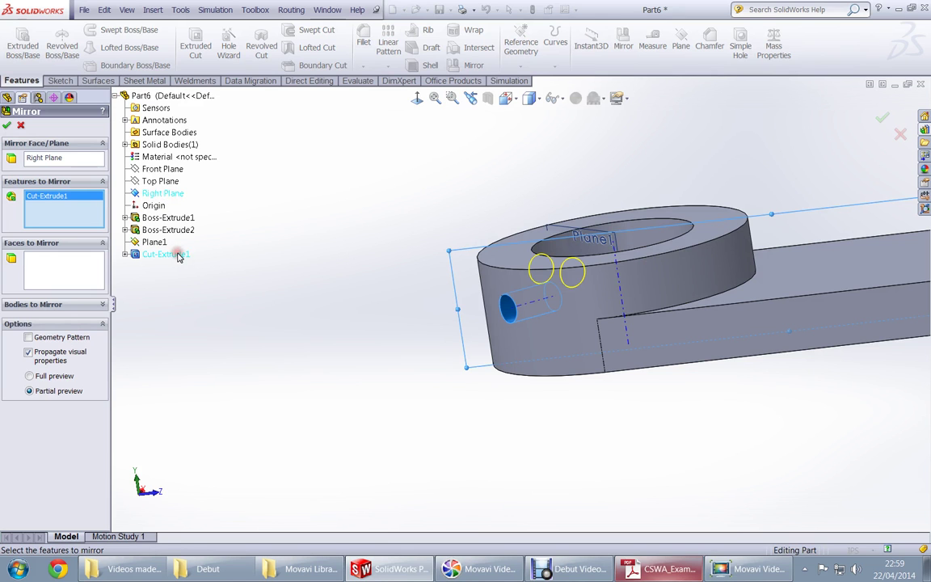
{"action": "right_click", "coordinate": [302, 151]}
{"action": "left_click", "coordinate": [324, 211]}
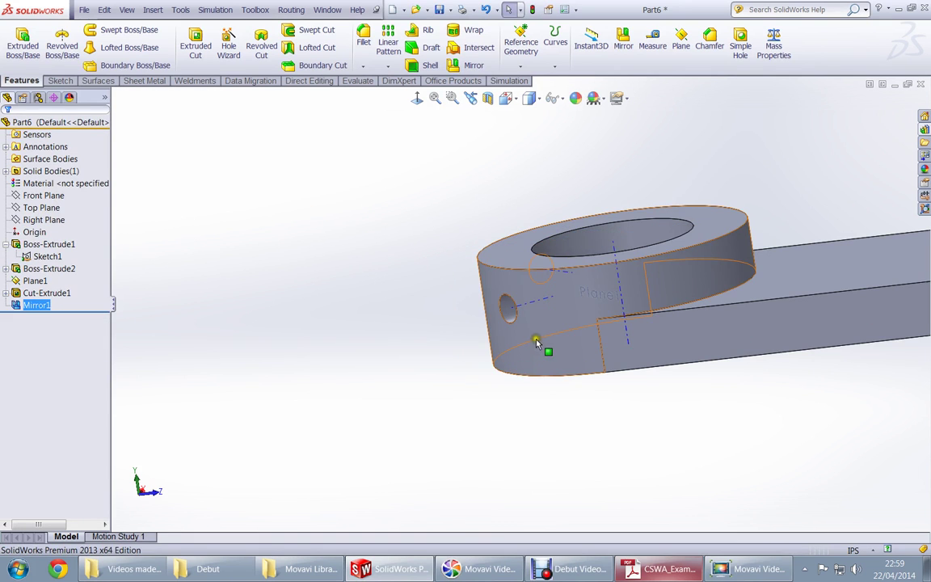
Inspect the mirrored holes from low side views, then bring up the practice drawing PDF
{"action": "middle_click_drag", "start_coordinate": [536, 325], "coordinate": [603, 343]}
{"action": "scroll", "coordinate": [566, 342], "scroll_direction": "up", "scroll_amount": 3}
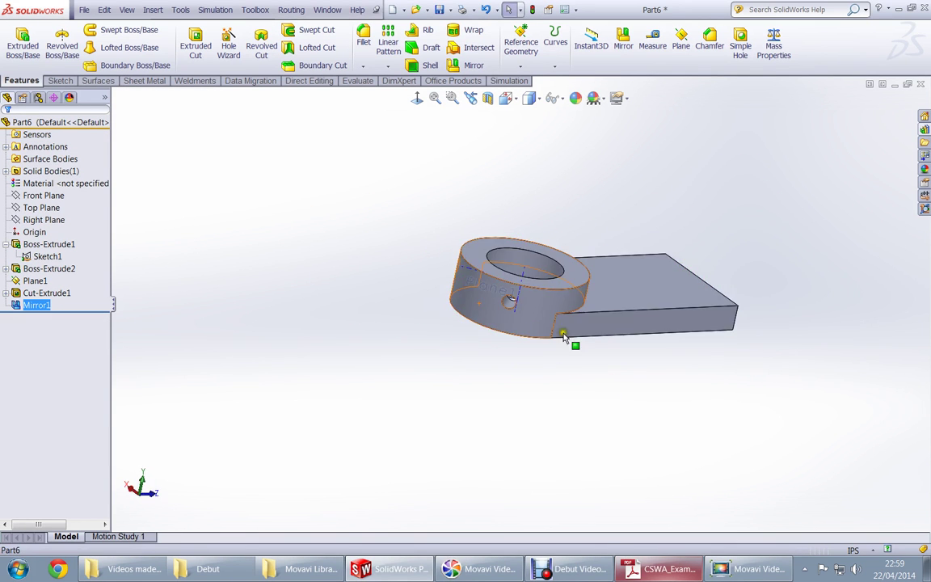
{"action": "middle_click_drag", "start_coordinate": [526, 273], "coordinate": [532, 368]}
{"action": "scroll", "coordinate": [594, 349], "scroll_direction": "up", "scroll_amount": 3}
{"action": "middle_click_drag", "start_coordinate": [594, 349], "coordinate": [613, 290]}
{"action": "scroll", "coordinate": [561, 357], "scroll_direction": "down", "scroll_amount": 5}
{"action": "middle_click_drag", "start_coordinate": [561, 358], "coordinate": [603, 380]}
{"action": "key", "text": "alt+Tab"}
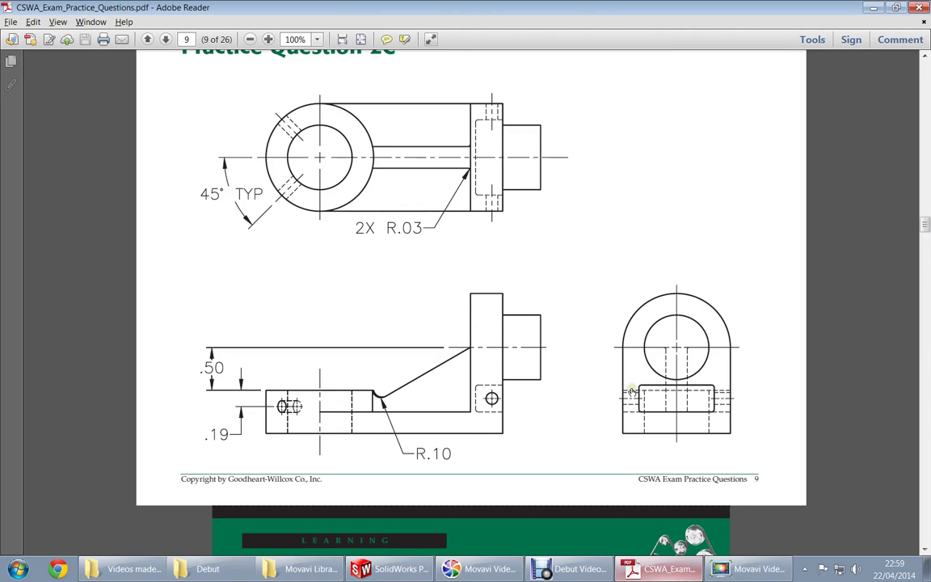
Start a sketch on the base block's front face, viewed face-on
{"action": "key", "text": "alt+Tab"}
{"action": "middle_click_drag", "start_coordinate": [671, 397], "coordinate": [384, 450]}
{"action": "left_click", "coordinate": [384, 450]}
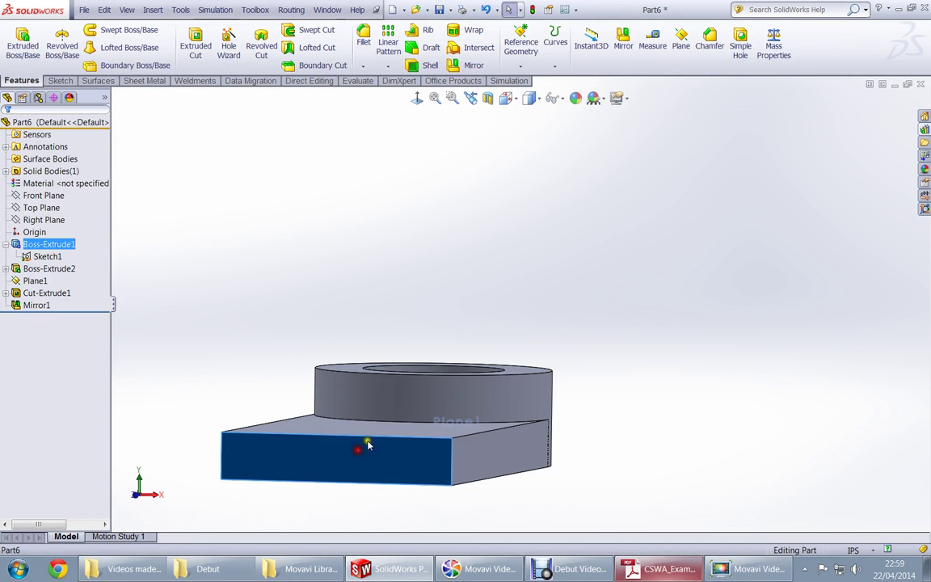
{"action": "left_click", "coordinate": [405, 420]}
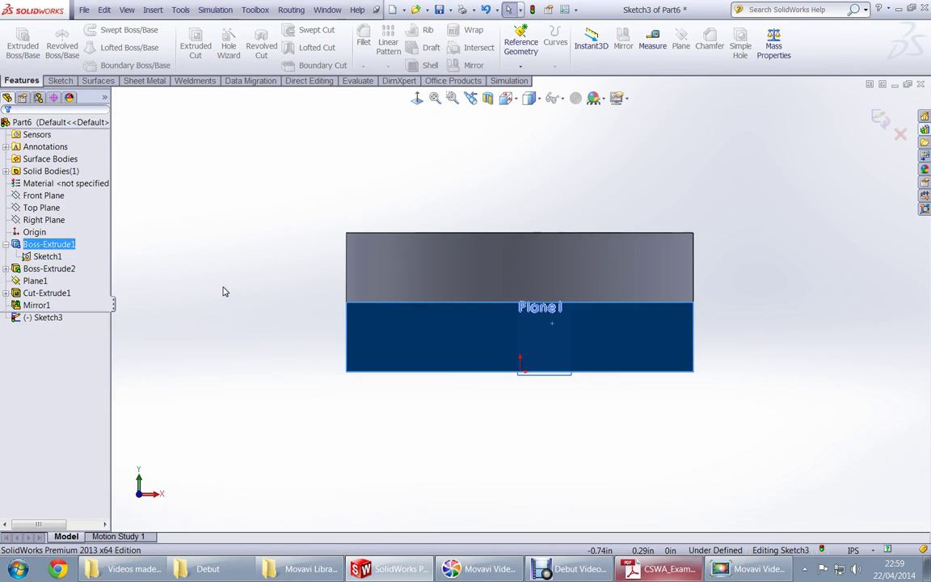
{"action": "left_click", "coordinate": [255, 288]}
{"action": "right_click_drag", "start_coordinate": [287, 315], "coordinate": [257, 316]}
{"action": "mouse_move", "coordinate": [257, 315]}
{"action": "middle_mouse_down"}
{"action": "mouse_move", "coordinate": [298, 307]}
{"action": "mouse_move", "coordinate": [281, 301]}
{"action": "middle_mouse_up"}
{"action": "left_click", "coordinate": [417, 98]}
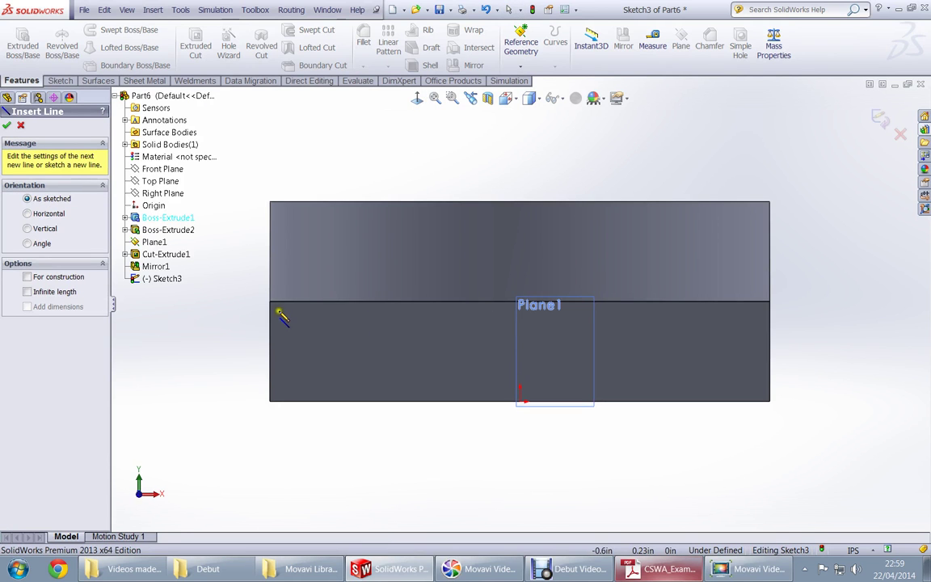
Draw the edge line, left upright, tangent semicircular arc and right upright of the profile
{"action": "left_click", "coordinate": [770, 303]}
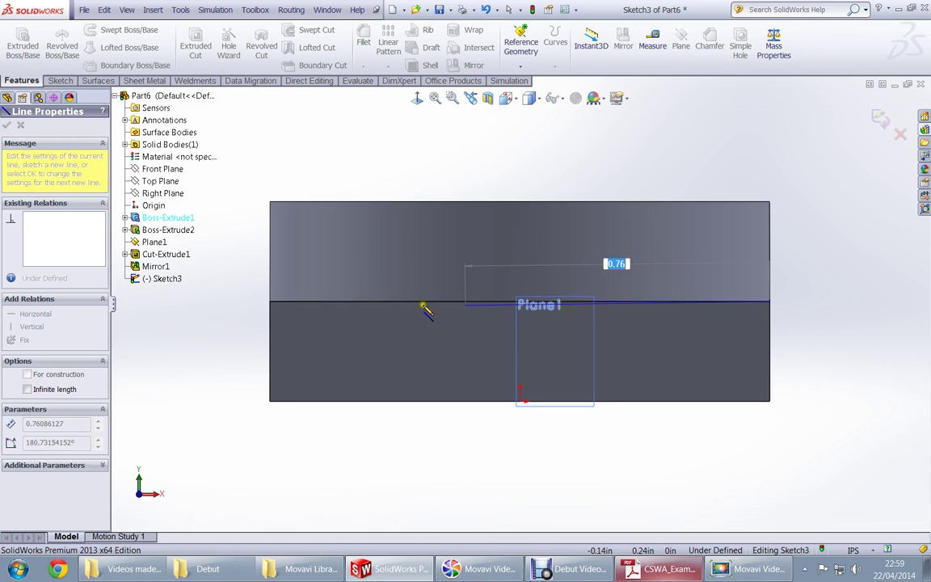
{"action": "left_click", "coordinate": [269, 304]}
{"action": "key", "text": "z"}
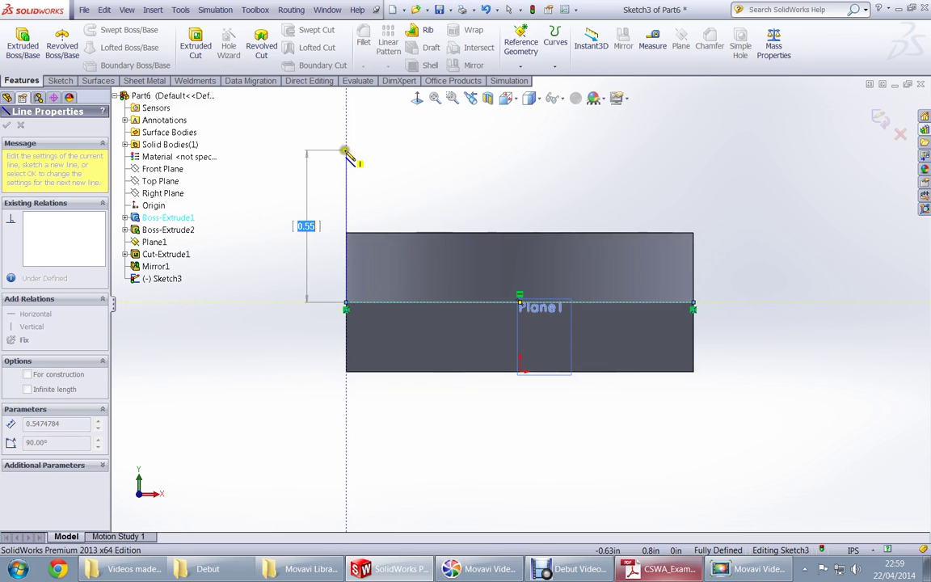
{"action": "key", "text": "alt+Tab"}
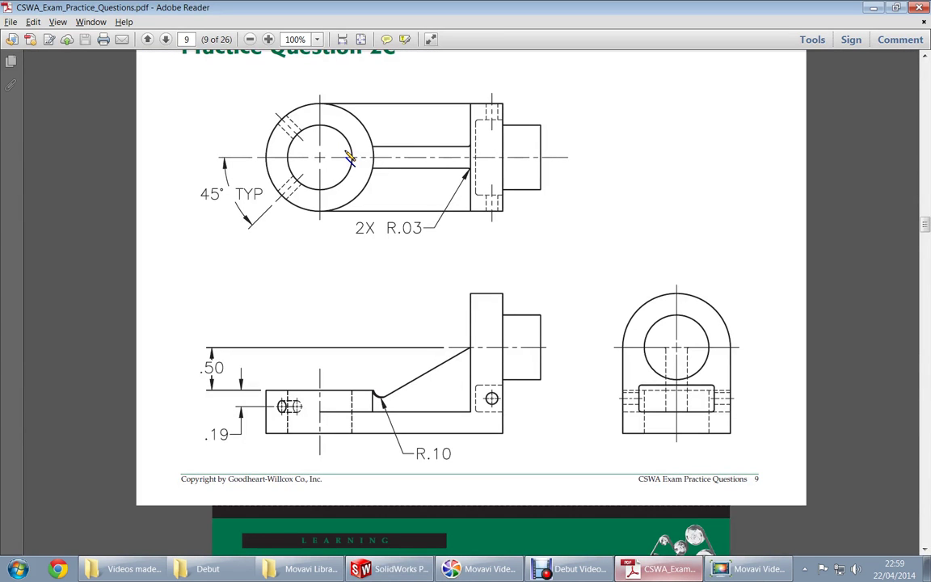
{"action": "key", "text": "alt+Tab"}
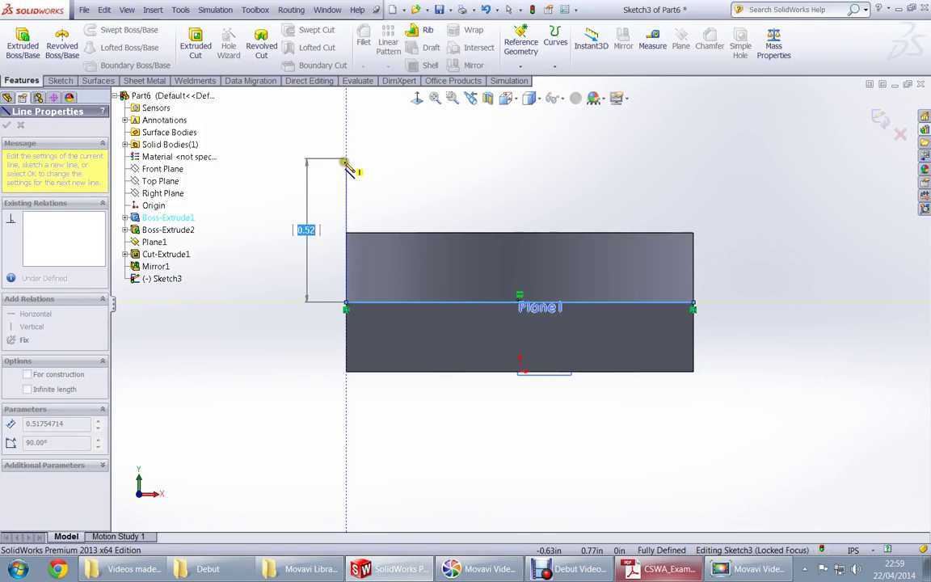
{"action": "left_click", "coordinate": [346, 144]}
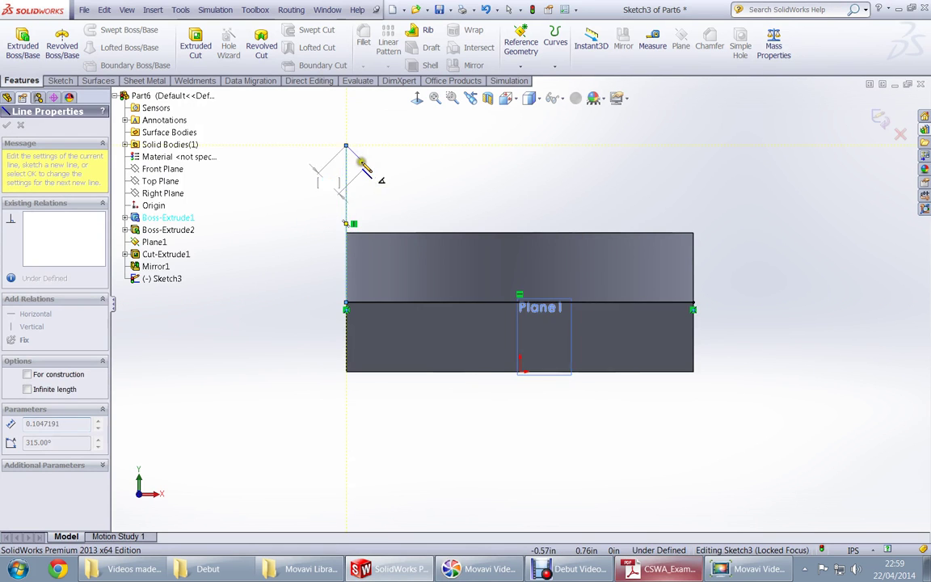
{"action": "key", "text": "z"}
{"action": "key", "text": "z"}
{"action": "key", "text": "z"}
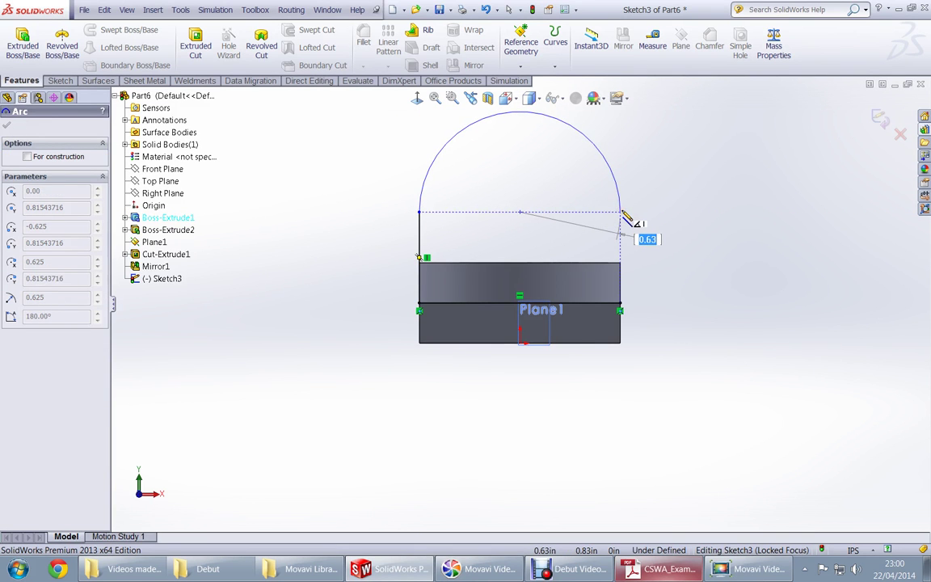
{"action": "left_click", "coordinate": [621, 212]}
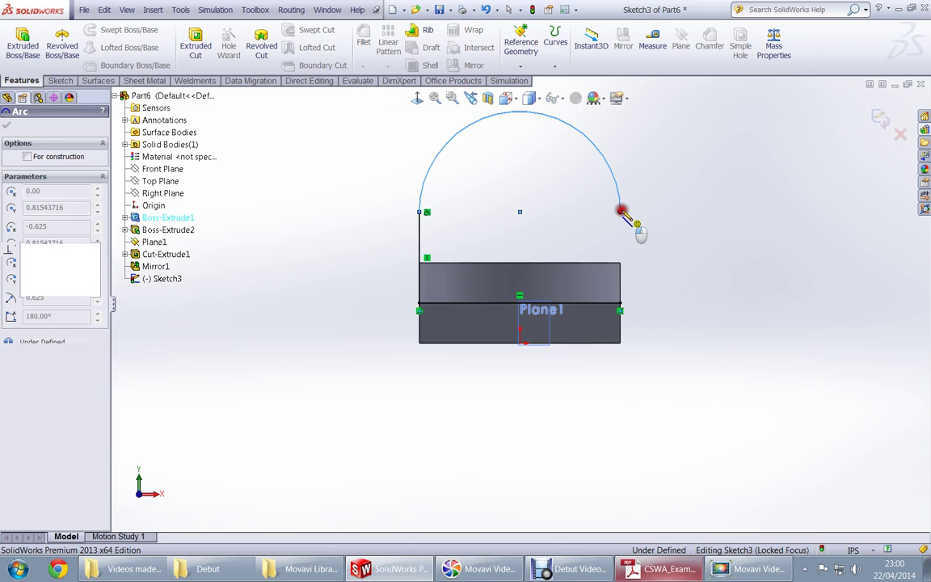
{"action": "left_click", "coordinate": [622, 310]}
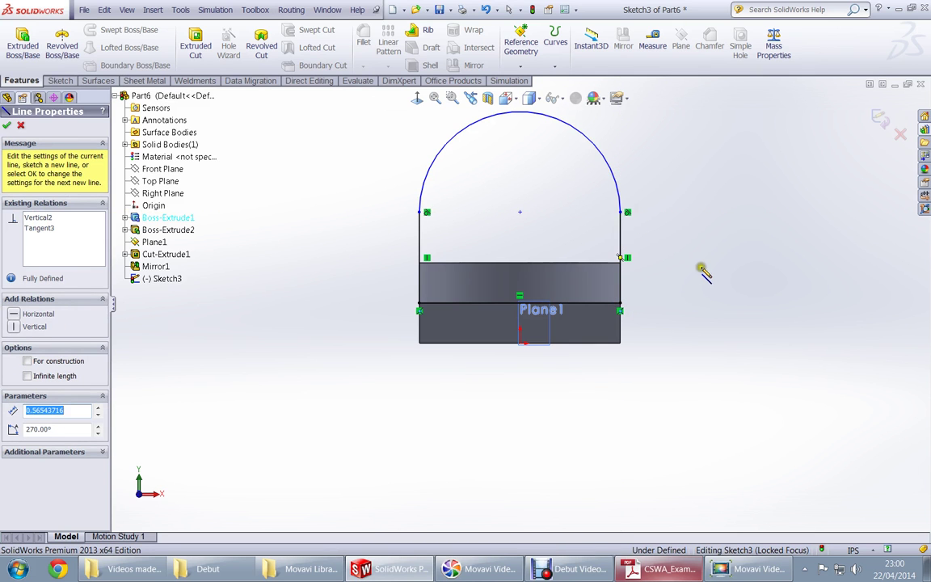
{"action": "right_click_drag", "start_coordinate": [769, 254], "coordinate": [789, 233]}
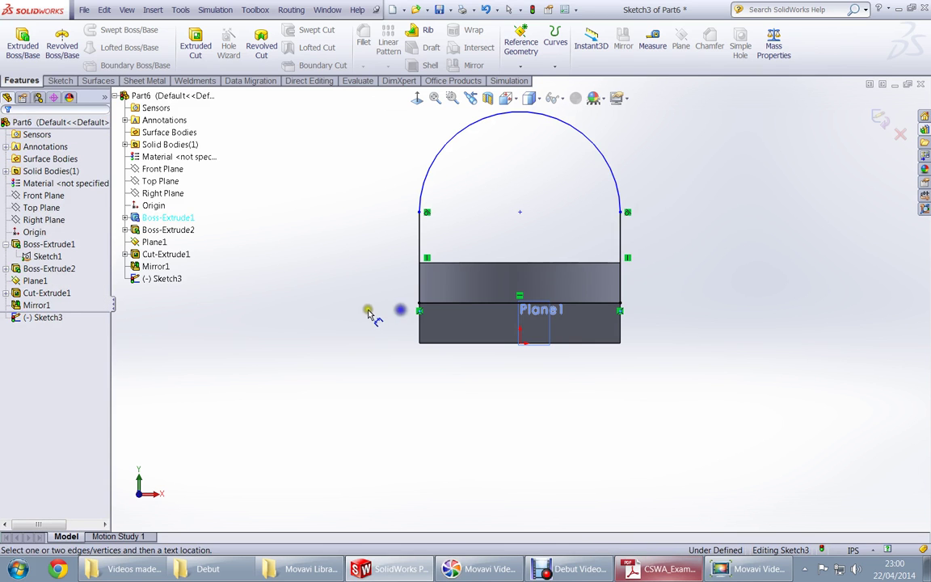
Add a 0.5 in dimension from the cylinder's top edge to the arc centre, fully defining Sketch3
{"action": "mouse_move", "coordinate": [370, 312]}
{"action": "middle_mouse_down"}
{"action": "mouse_move", "coordinate": [400, 307]}
{"action": "mouse_move", "coordinate": [418, 279]}
{"action": "middle_mouse_up"}
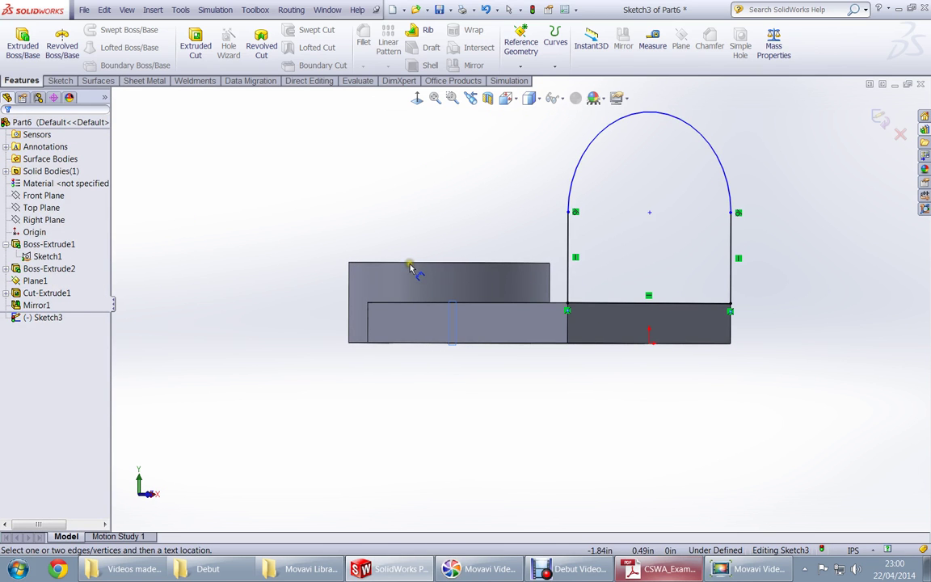
{"action": "key", "text": "alt+Tab"}
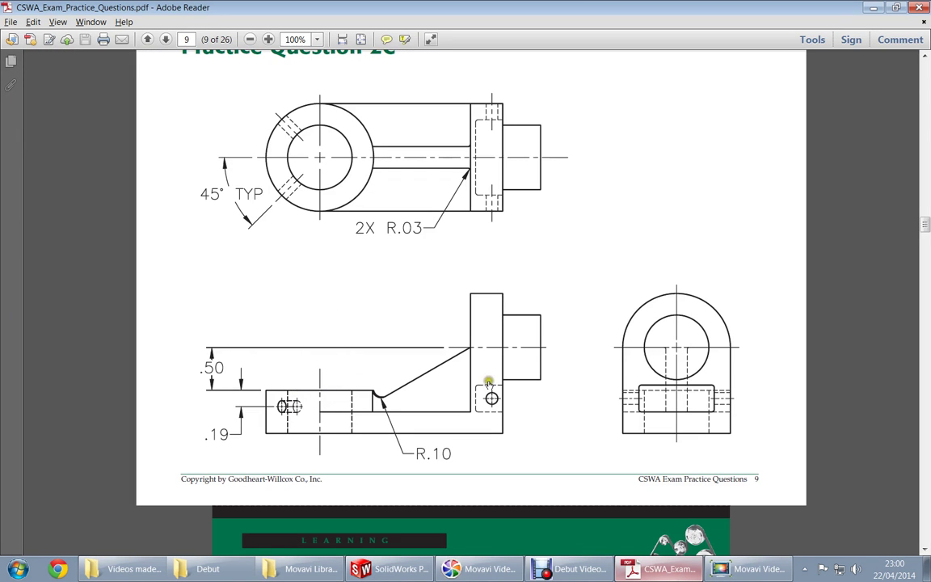
{"action": "key", "text": "alt+Tab"}
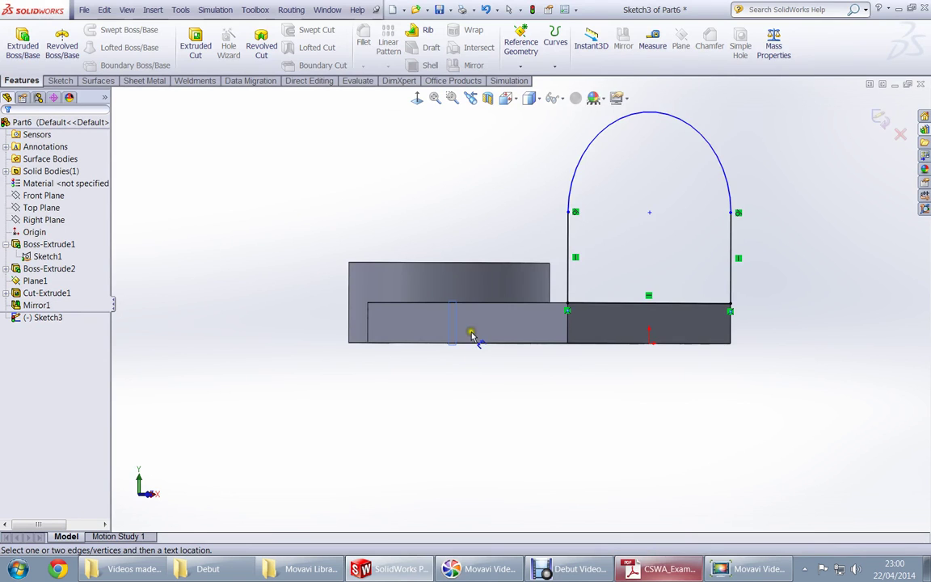
{"action": "middle_click_drag", "start_coordinate": [468, 297], "coordinate": [471, 279]}
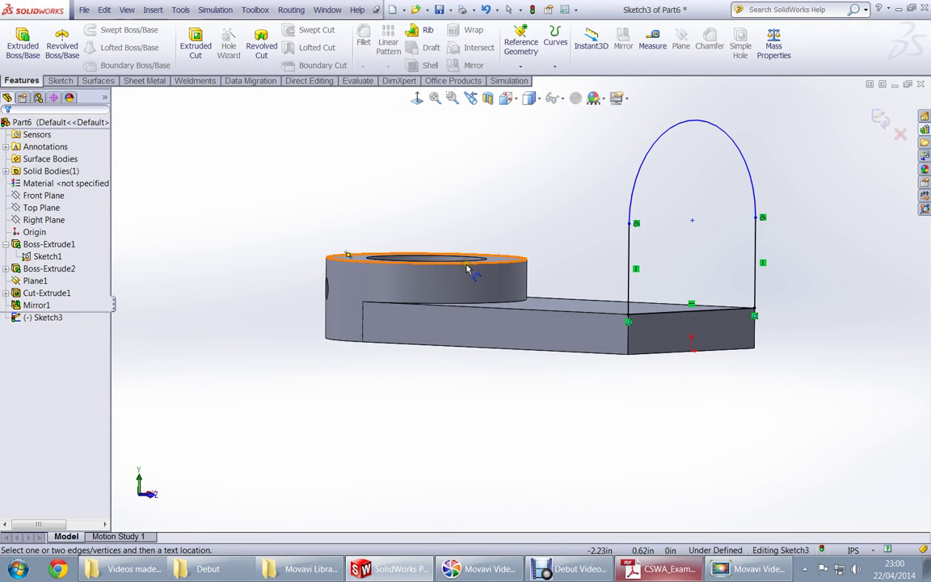
{"action": "left_click", "coordinate": [466, 270]}
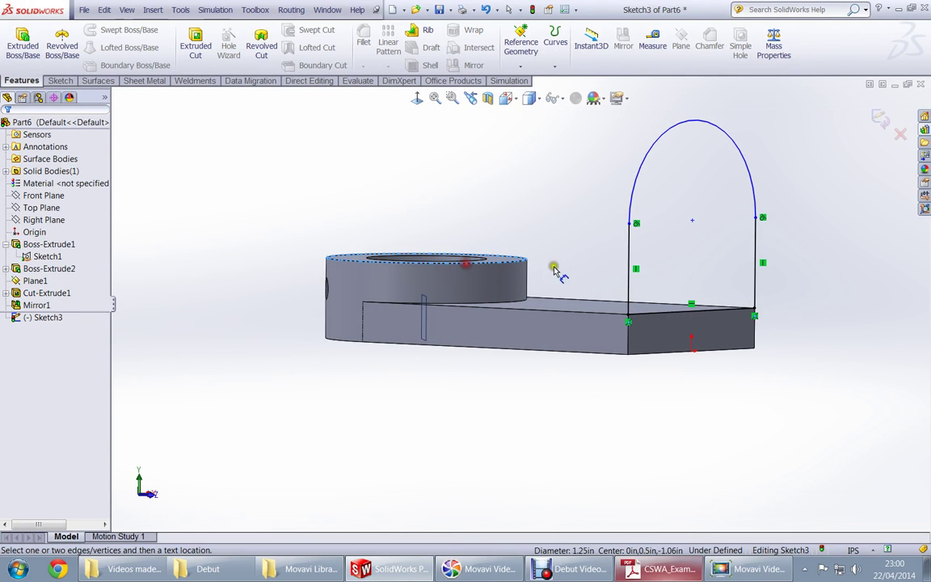
{"action": "left_click", "coordinate": [692, 221]}
{"action": "middle_click_drag", "start_coordinate": [444, 273], "coordinate": [400, 287]}
{"action": "left_click", "coordinate": [400, 284]}
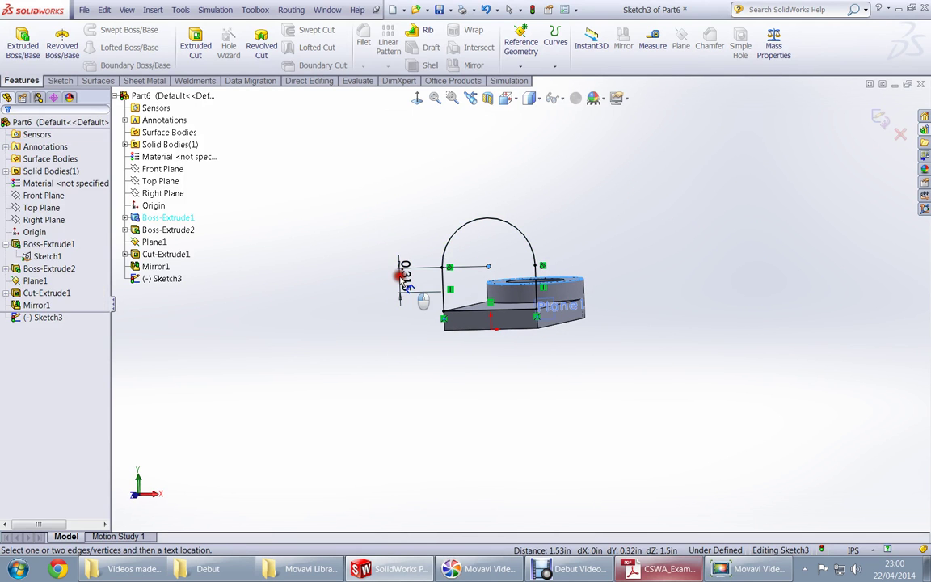
{"action": "type", "text": ".5"}
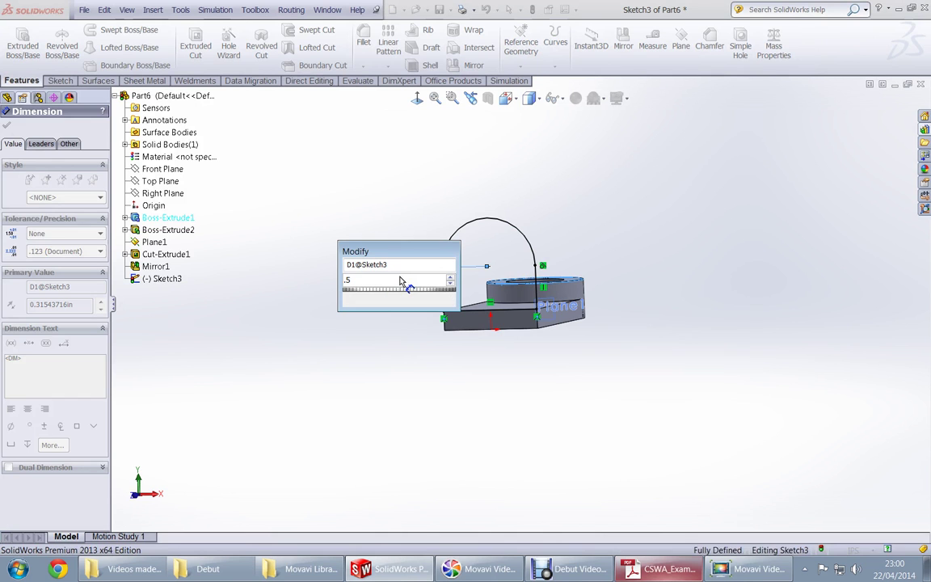
{"action": "key", "text": "Return"}
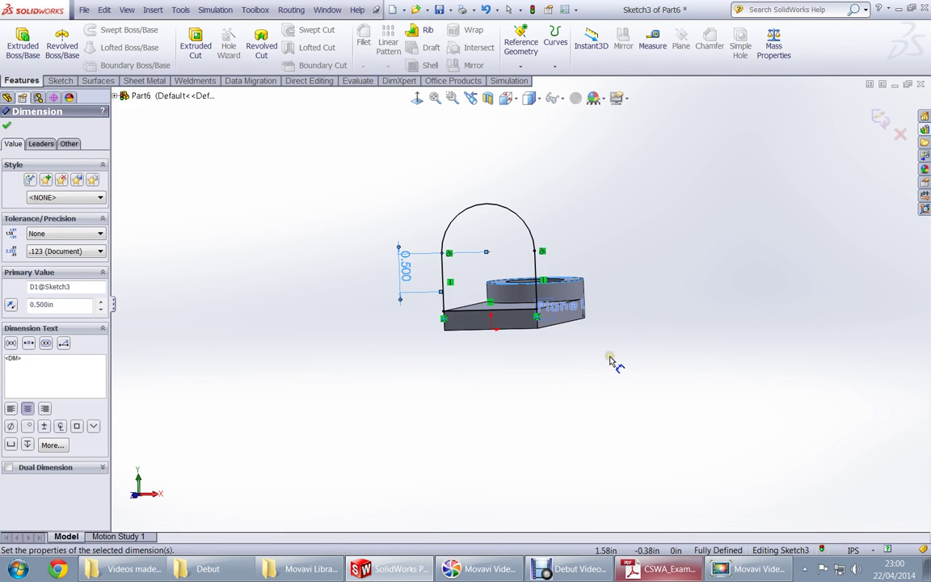
{"action": "key", "text": "alt+Tab"}
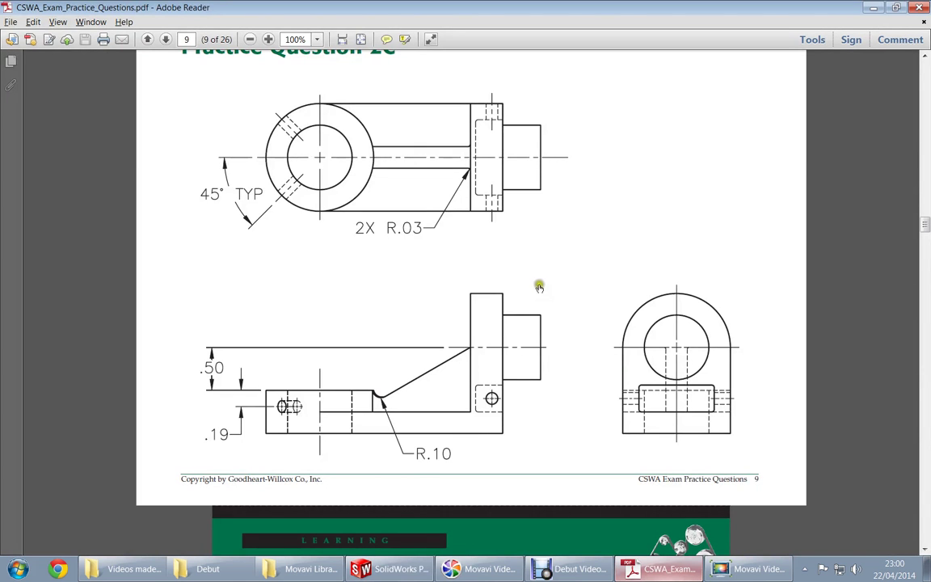
{"action": "scroll", "coordinate": [501, 210], "scroll_direction": "up", "scroll_amount": 10}
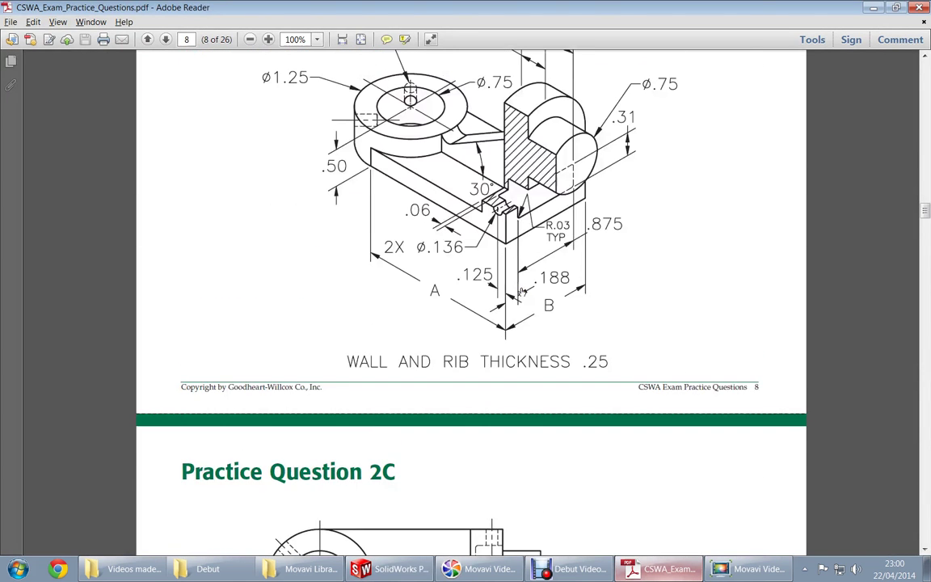
{"action": "scroll", "coordinate": [521, 291], "scroll_direction": "up", "scroll_amount": 1}
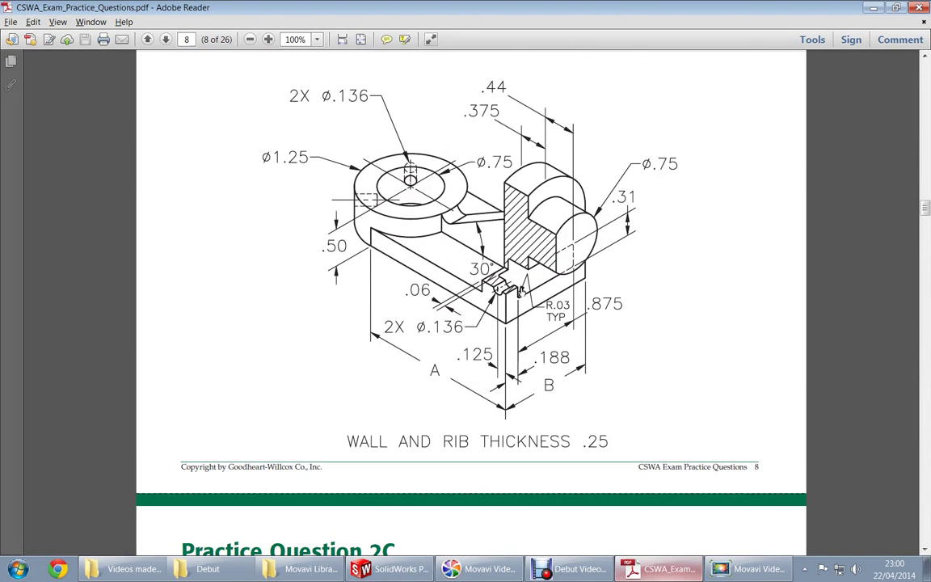
{"action": "key", "text": "alt+Tab"}
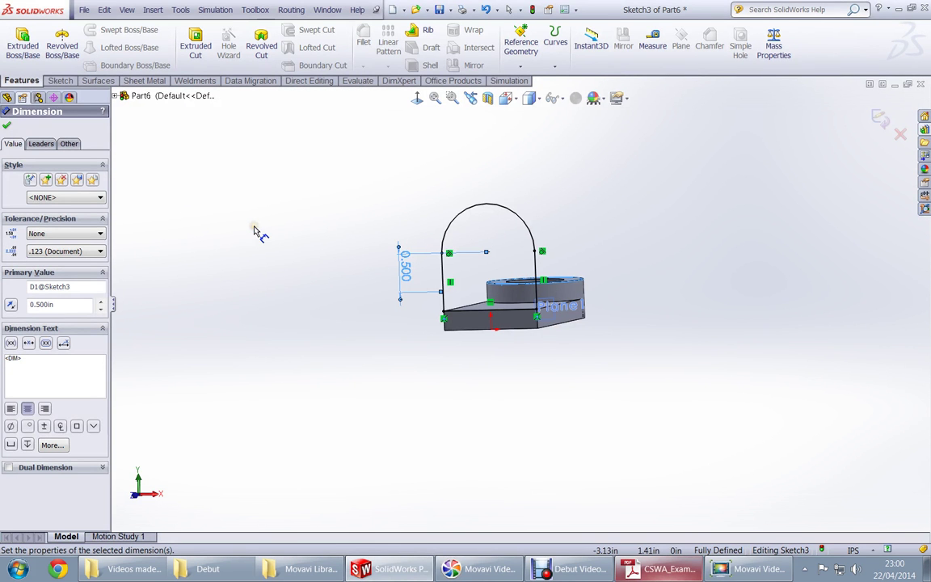
Extrude the upright profile 0.375 in Blind in the reversed direction as Boss-Extrude3
{"action": "key", "text": "e"}
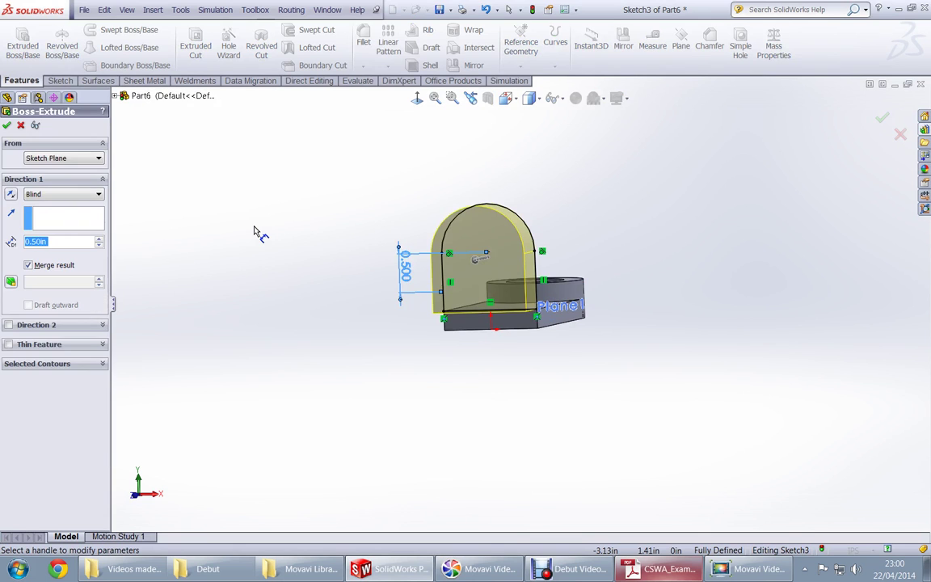
{"action": "type", "text": "."}
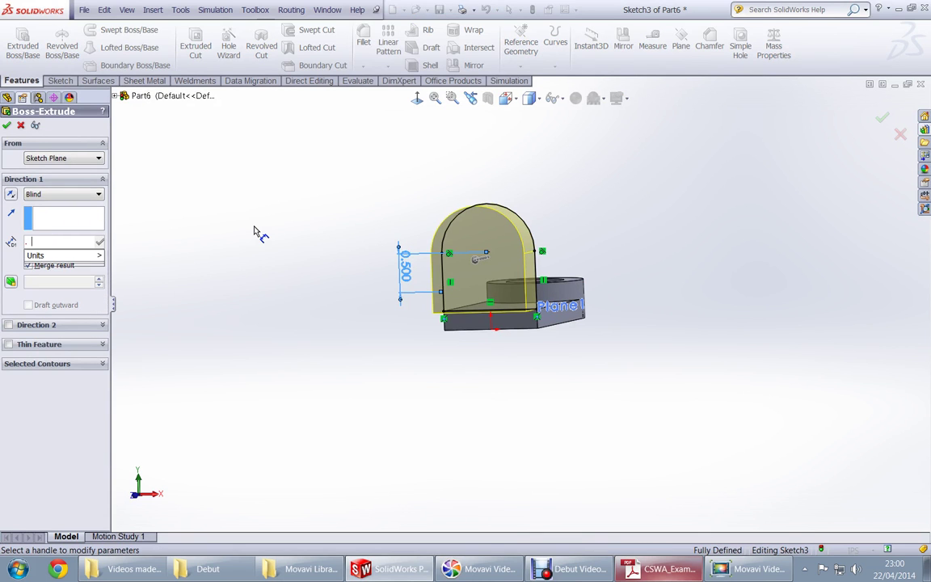
{"action": "type", "text": "375"}
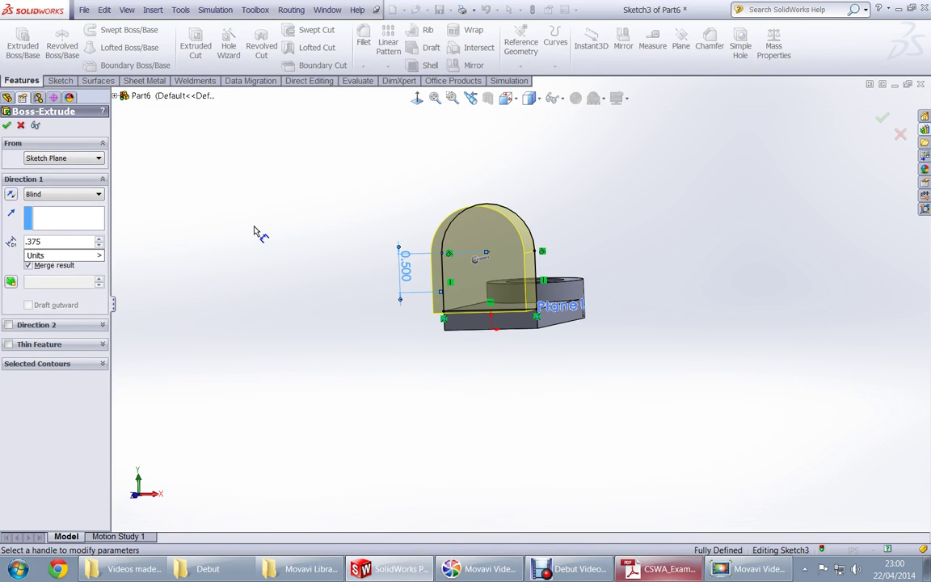
{"action": "left_click", "coordinate": [264, 220]}
{"action": "left_click", "coordinate": [103, 242]}
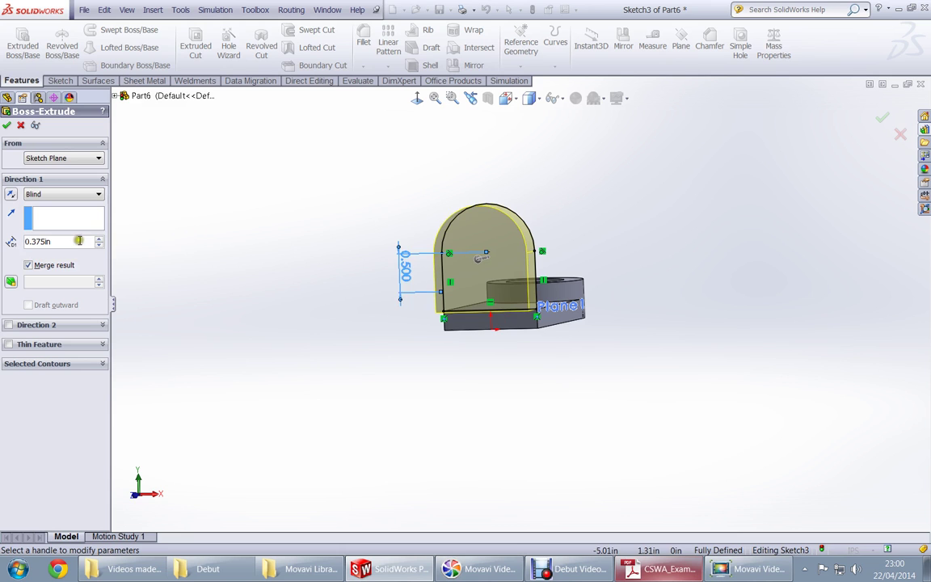
{"action": "right_click", "coordinate": [338, 200]}
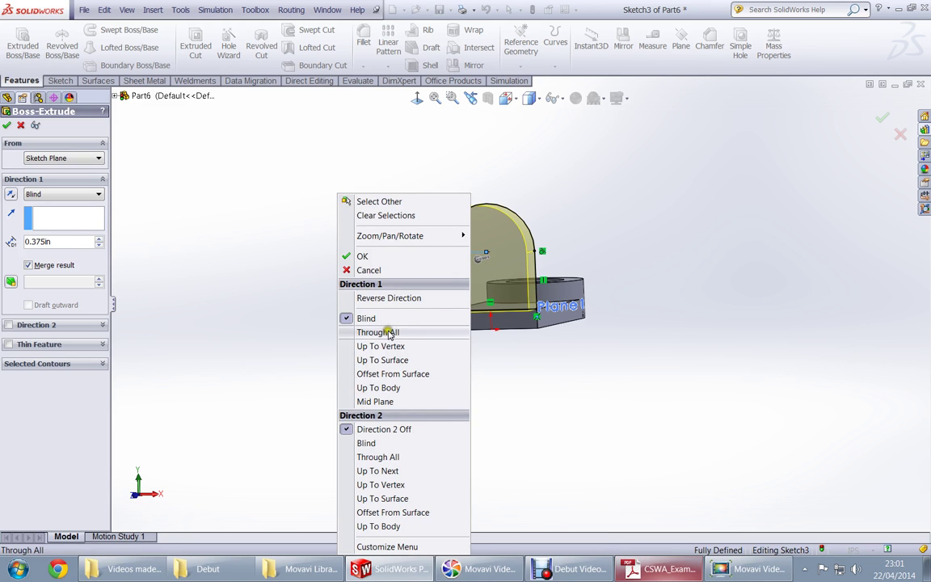
{"action": "left_click", "coordinate": [368, 298]}
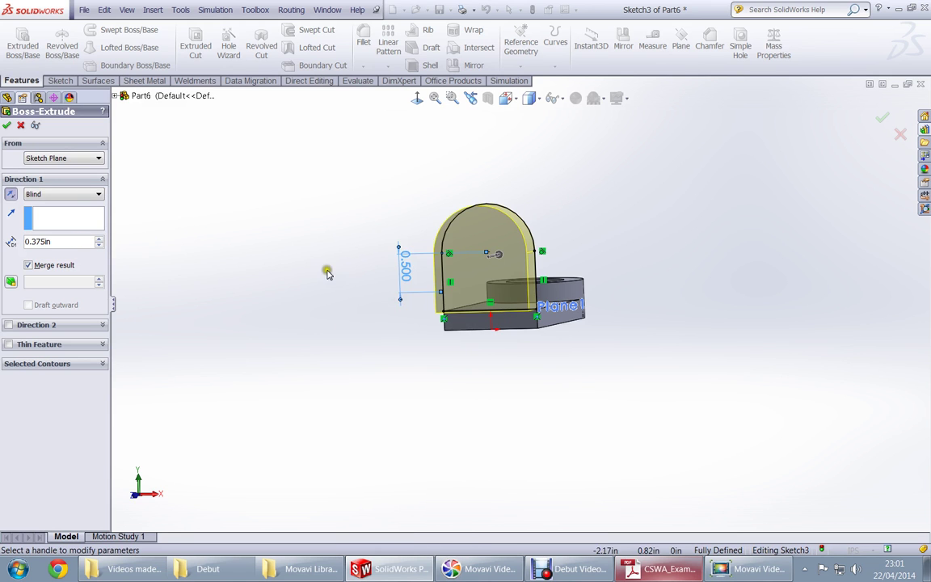
{"action": "middle_click_drag", "start_coordinate": [336, 264], "coordinate": [460, 332]}
{"action": "right_click", "coordinate": [441, 201]}
{"action": "left_click", "coordinate": [469, 255]}
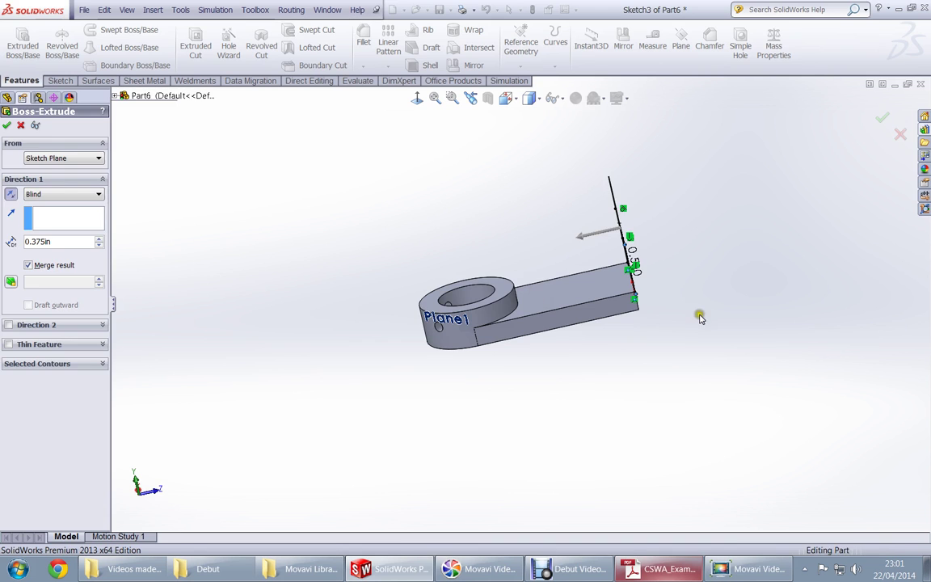
Inspect the new wall and review Practice Question 2B in Adobe Reader
{"action": "middle_click_drag", "start_coordinate": [676, 301], "coordinate": [648, 293]}
{"action": "scroll", "coordinate": [630, 247], "scroll_direction": "down", "scroll_amount": 5}
{"action": "key", "text": "alt+Tab"}
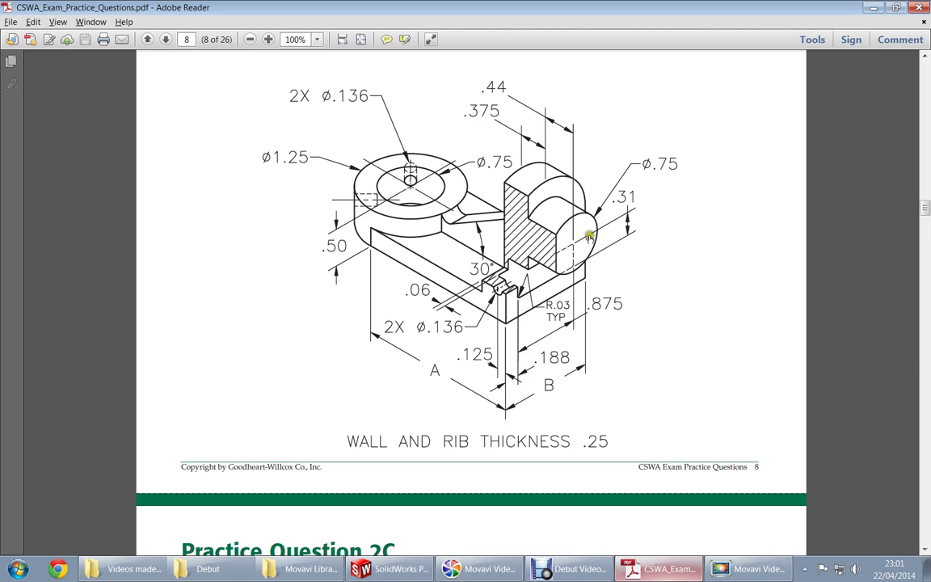
{"action": "scroll", "coordinate": [571, 316], "scroll_direction": "up", "scroll_amount": 15}
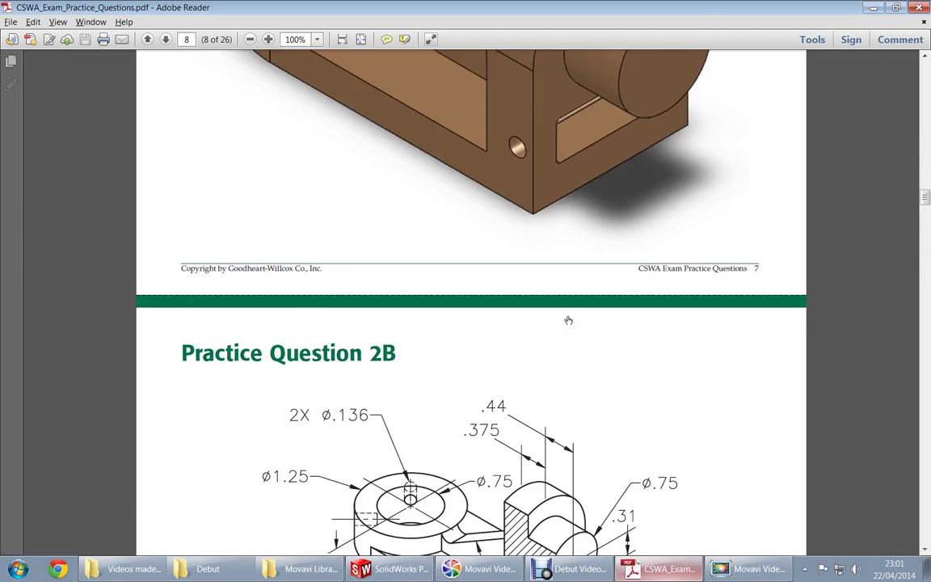
{"action": "scroll", "coordinate": [594, 368], "scroll_direction": "down", "scroll_amount": 15}
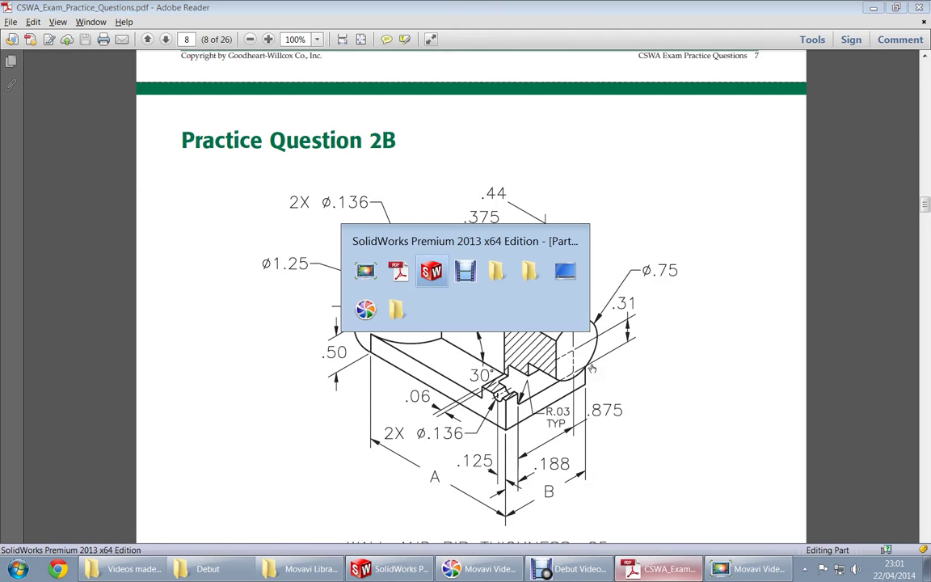
{"action": "key", "text": "alt+Tab"}
On the upright's front face, sketch a Ø0.750 circle concentric with its rounded top
{"action": "middle_click_drag", "start_coordinate": [566, 341], "coordinate": [659, 301]}
{"action": "mouse_move", "coordinate": [658, 302]}
{"action": "right_mouse_down"}
{"action": "mouse_move", "coordinate": [681, 301]}
{"action": "mouse_move", "coordinate": [664, 301]}
{"action": "right_mouse_up"}
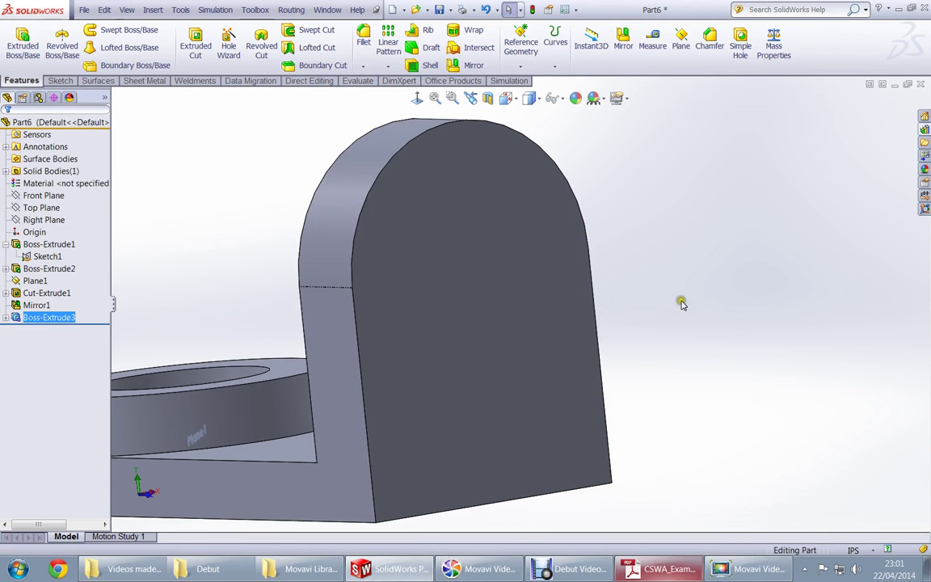
{"action": "left_click", "coordinate": [483, 261]}
{"action": "left_click", "coordinate": [527, 239]}
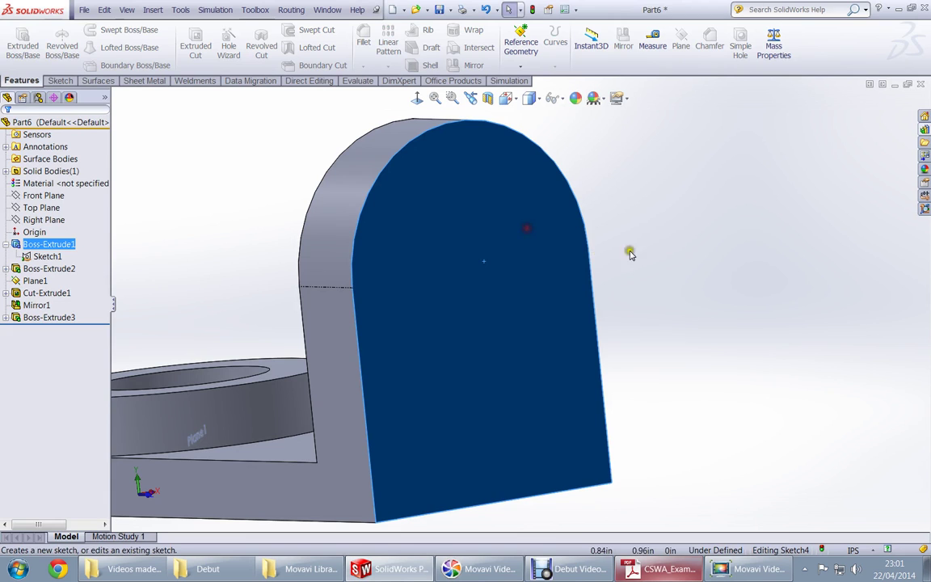
{"action": "right_click_drag", "start_coordinate": [655, 259], "coordinate": [703, 257]}
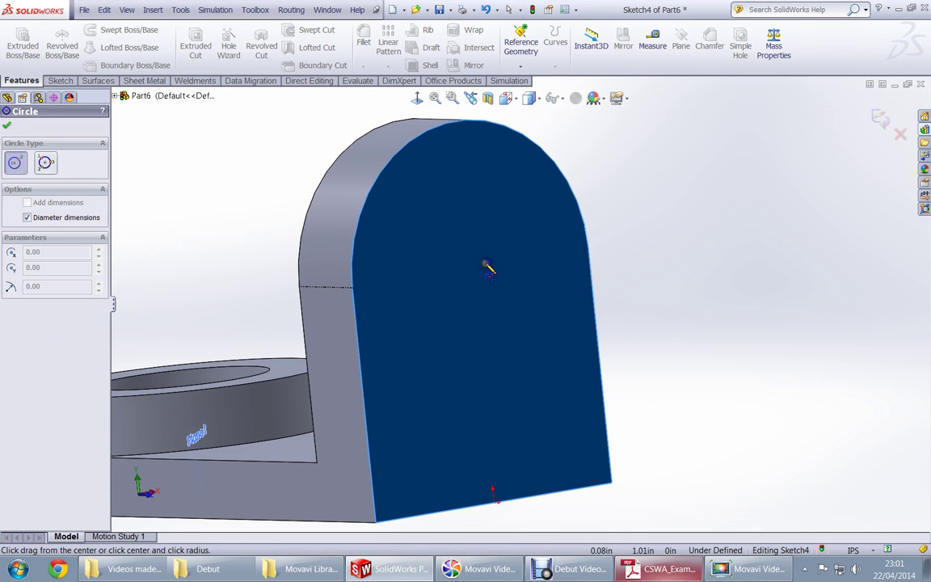
{"action": "left_click", "coordinate": [417, 98]}
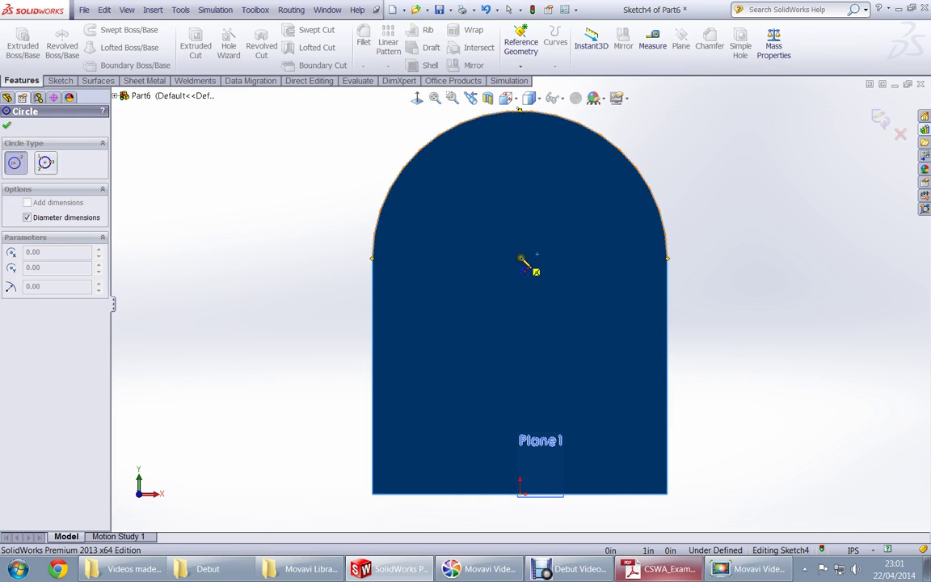
{"action": "left_click", "coordinate": [520, 257]}
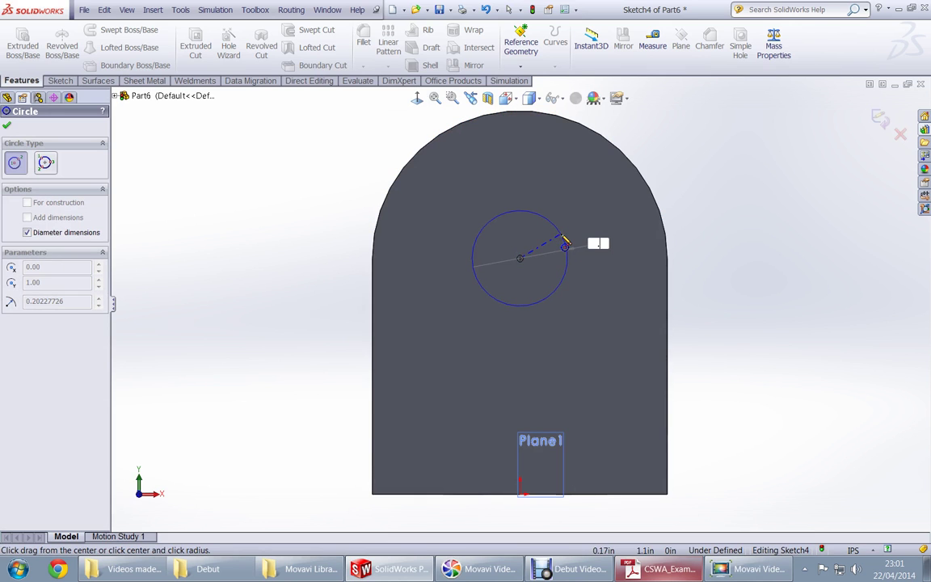
{"action": "key", "text": "Return"}
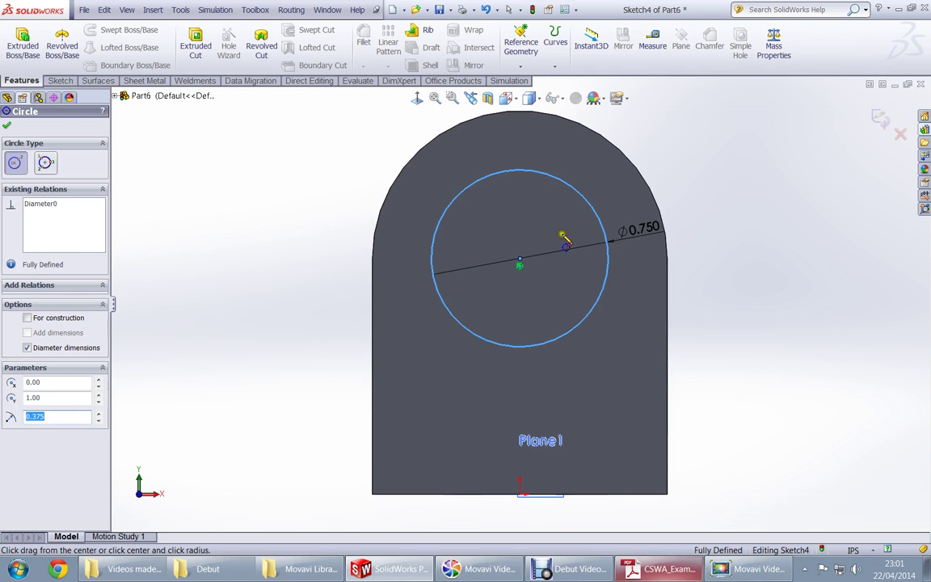
{"action": "key", "text": "Escape"}
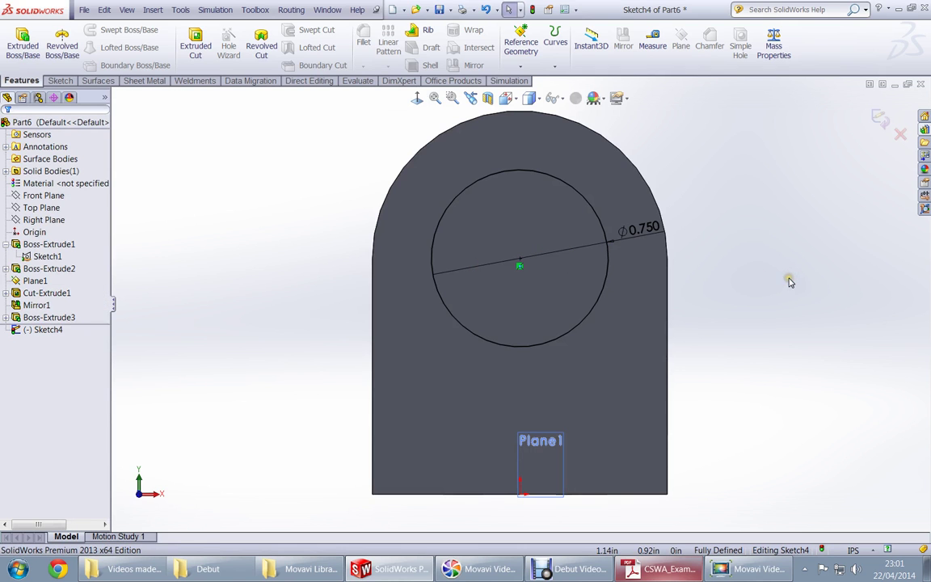
Extrude the Ø0.750 circle 0.44 in Blind as Boss-Extrude4, then check the 2B PDF
{"action": "middle_click_drag", "start_coordinate": [791, 283], "coordinate": [815, 277]}
{"action": "key", "text": "alt+Tab"}
{"action": "key", "text": "alt+Tab"}
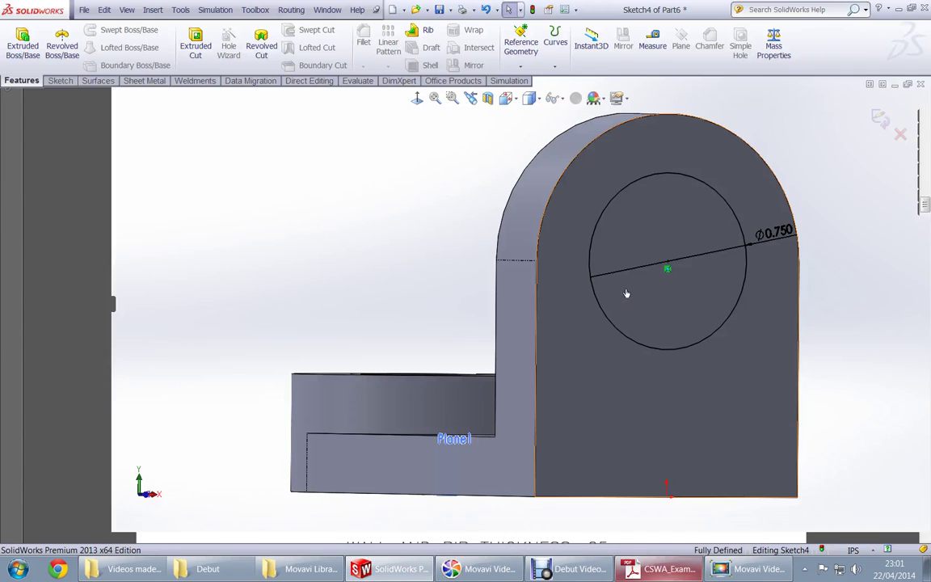
{"action": "key", "text": "e"}
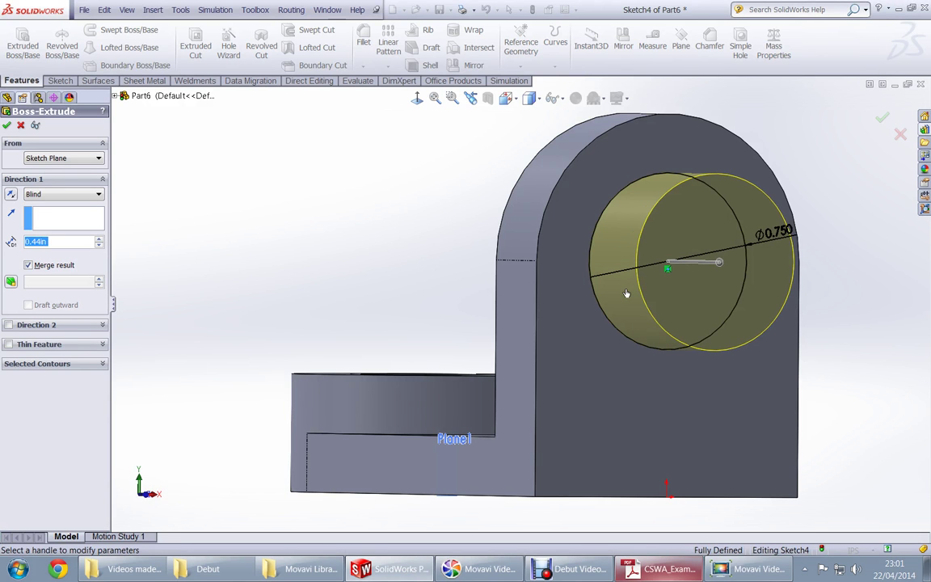
{"action": "key", "text": "Return"}
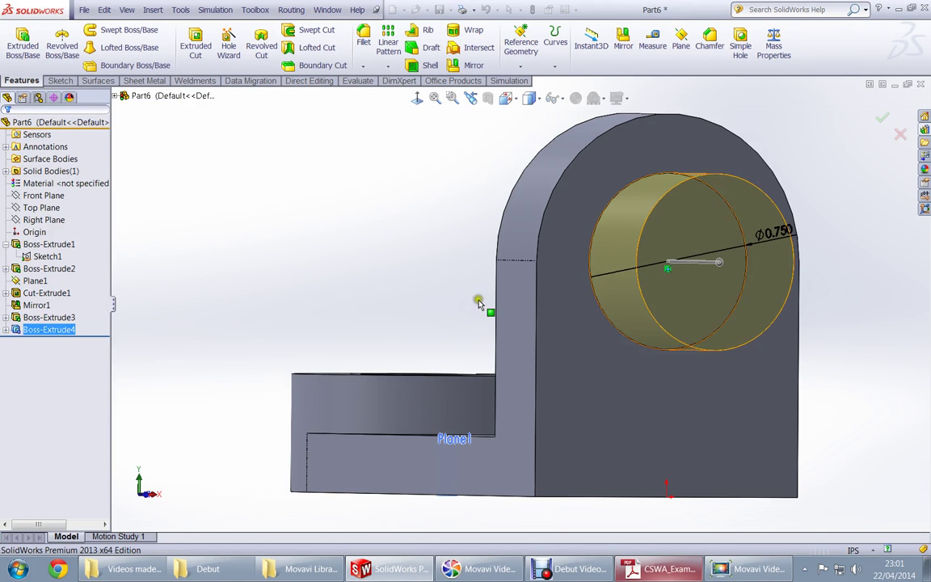
{"action": "key", "text": "alt+Tab"}
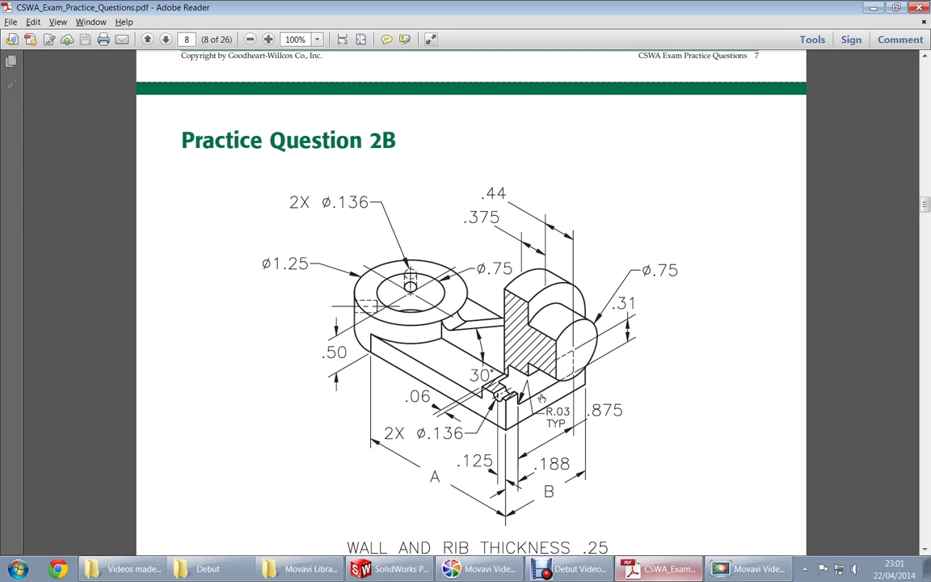
Start a sketch on the upright wall's front face, viewed normal to it
{"action": "key", "text": "alt+Tab"}
{"action": "left_click", "coordinate": [596, 381]}
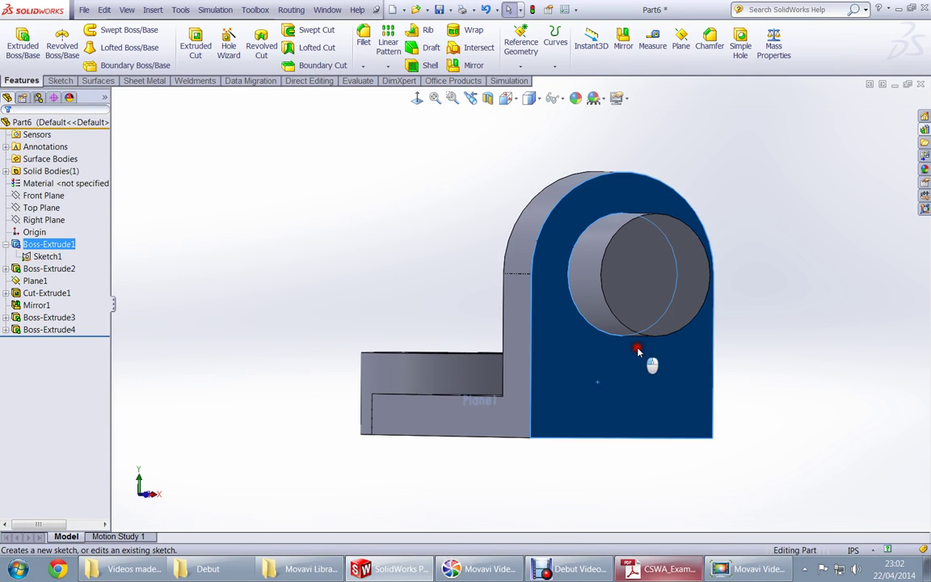
{"action": "left_click", "coordinate": [638, 350]}
{"action": "left_click", "coordinate": [418, 98]}
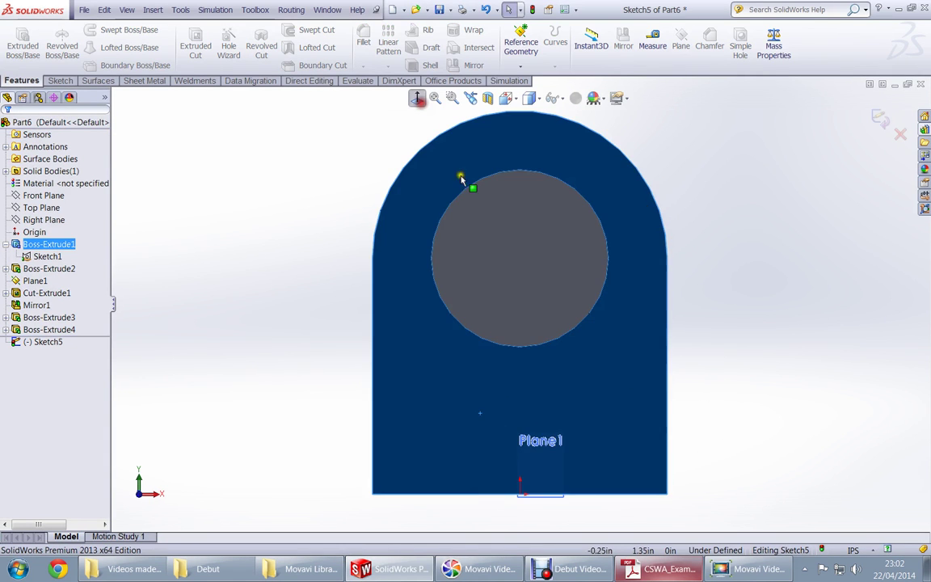
{"action": "left_click", "coordinate": [747, 312]}
Draw a corner rectangle 0.875 in wide by 0.310 in tall near the face's bottom
{"action": "mouse_move", "coordinate": [784, 361]}
{"action": "right_mouse_down"}
{"action": "mouse_move", "coordinate": [800, 368]}
{"action": "mouse_move", "coordinate": [786, 410]}
{"action": "right_mouse_up"}
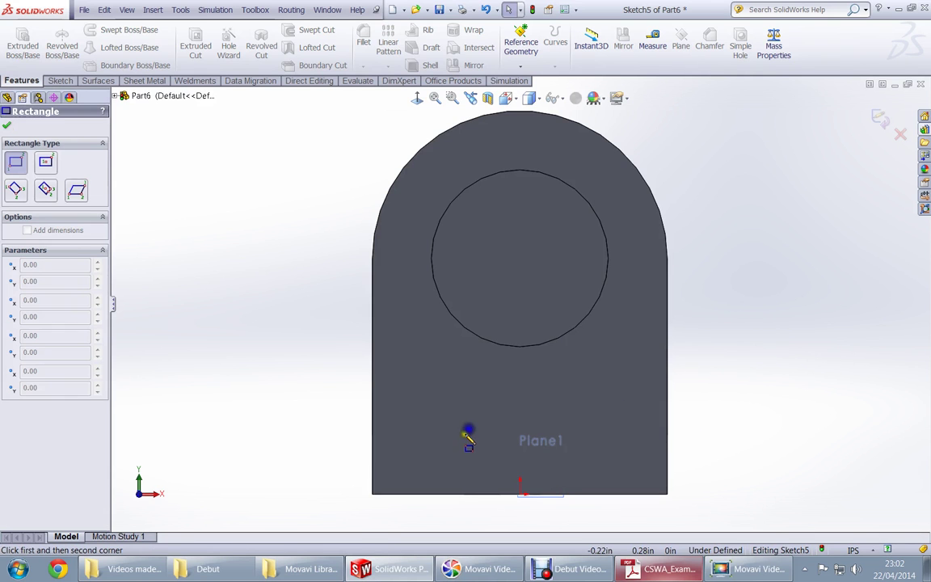
{"action": "left_click", "coordinate": [431, 435]}
{"action": "key", "text": "alt+Tab"}
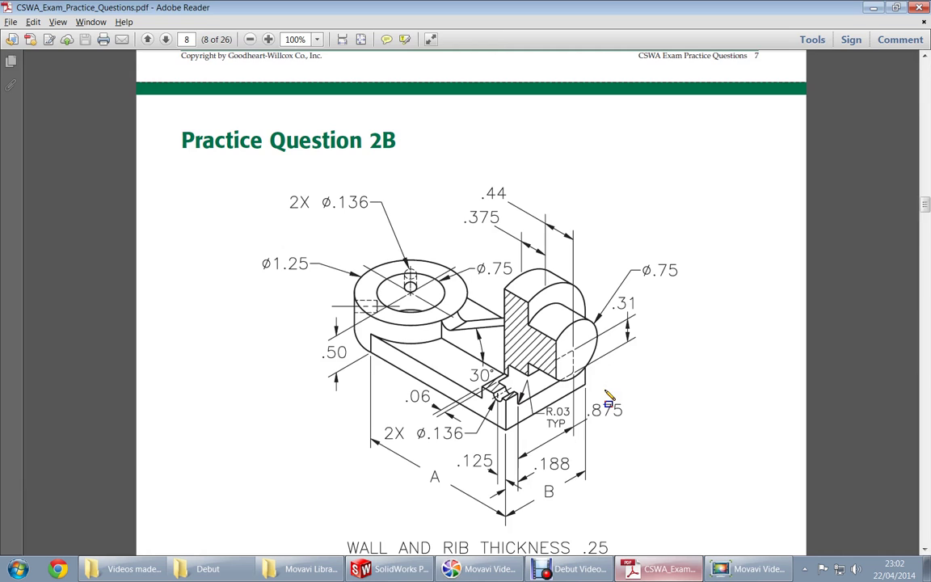
{"action": "key", "text": "alt+Tab"}
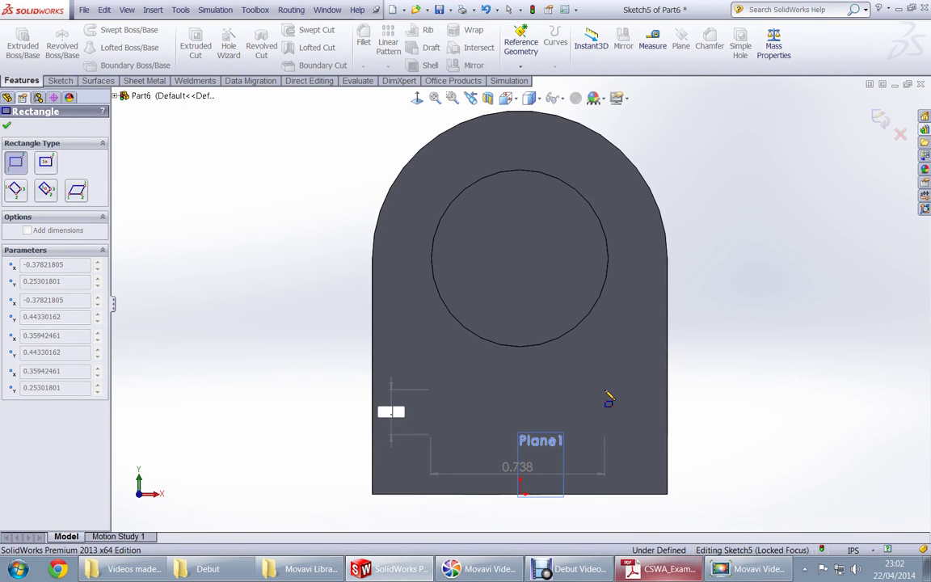
{"action": "left_click", "coordinate": [609, 398]}
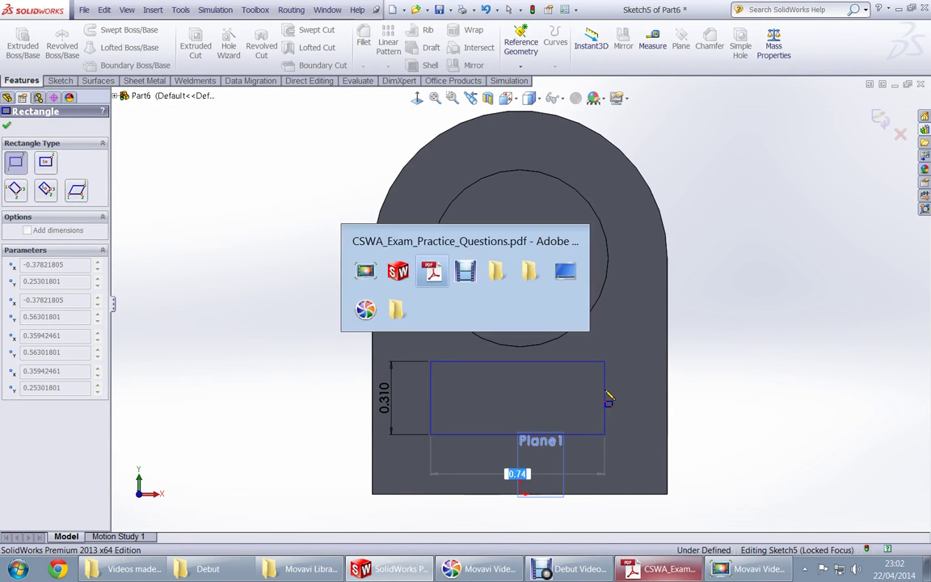
{"action": "key", "text": "alt+Tab"}
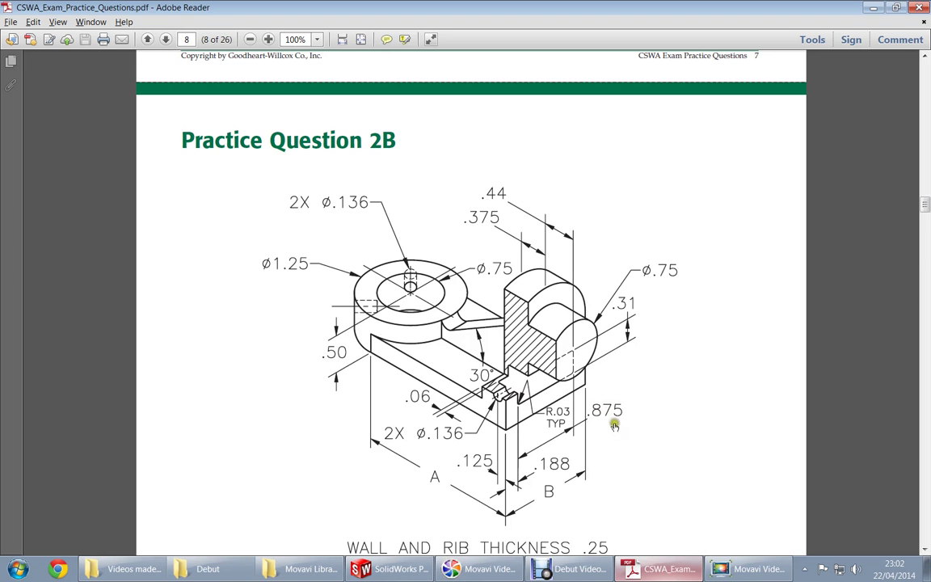
{"action": "key", "text": "alt+Tab"}
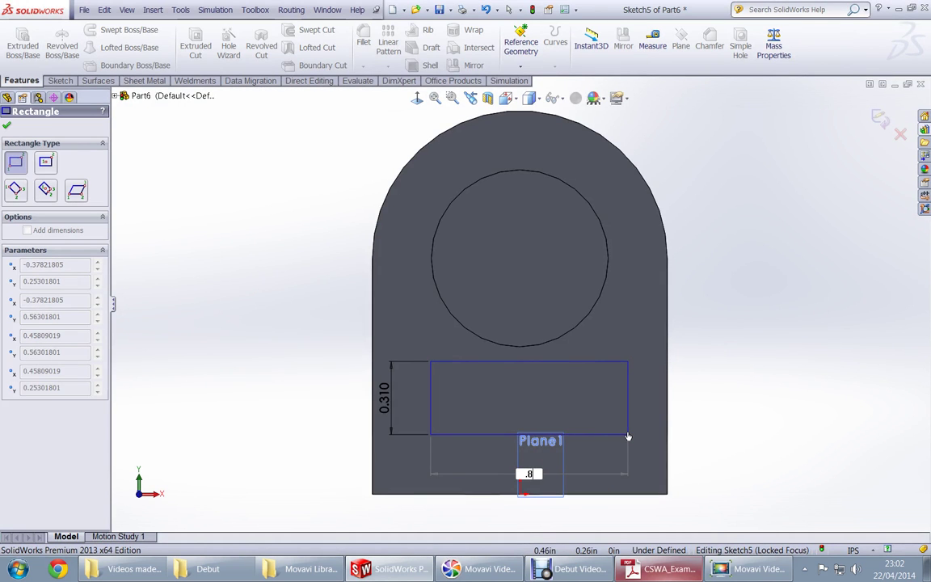
{"action": "key", "text": "Return"}
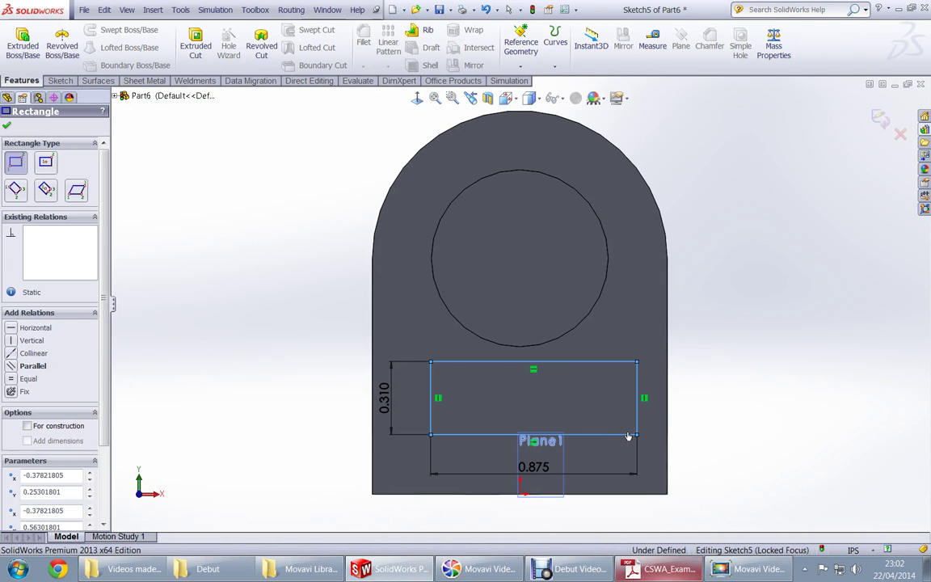
{"action": "right_click_drag", "start_coordinate": [772, 428], "coordinate": [769, 374]}
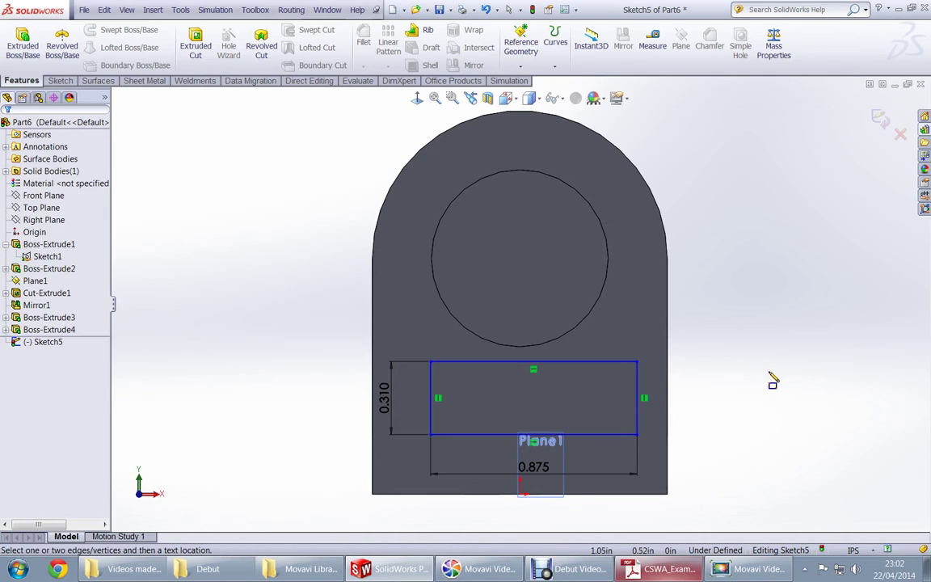
Dimension the rectangle's left side 0.188 in from the part's left edge
{"action": "key", "text": "alt+Tab"}
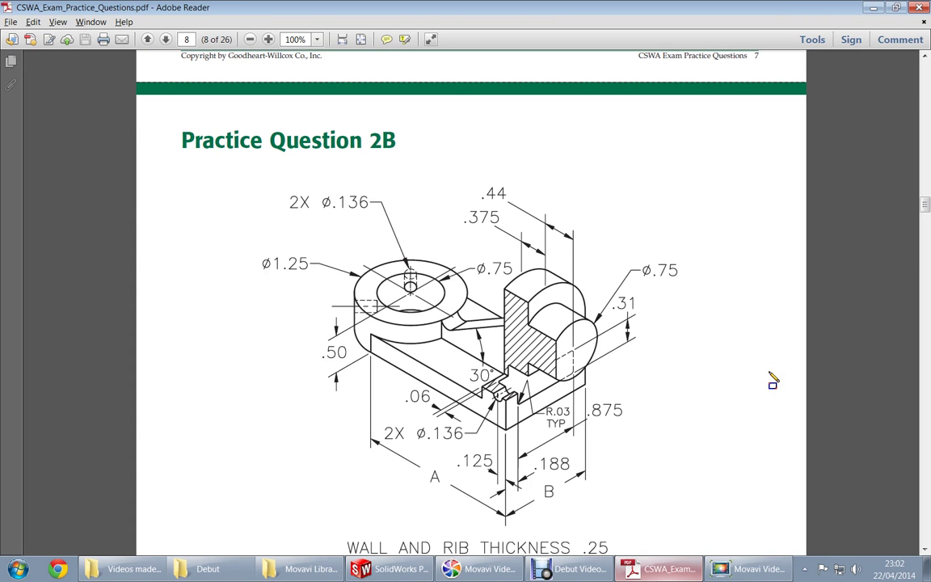
{"action": "key", "text": "alt+Tab"}
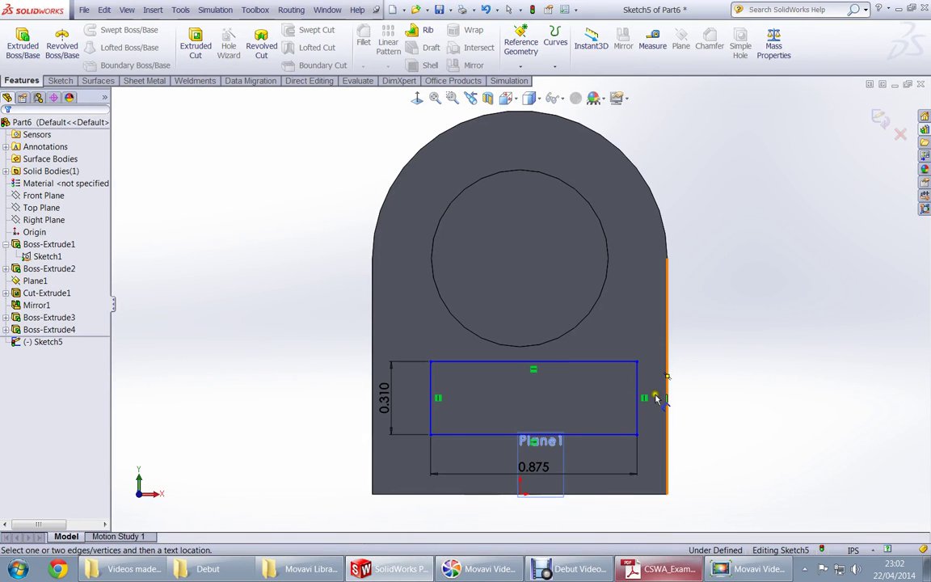
{"action": "left_click_drag", "start_coordinate": [436, 404], "coordinate": [374, 430]}
{"action": "left_click", "coordinate": [373, 430]}
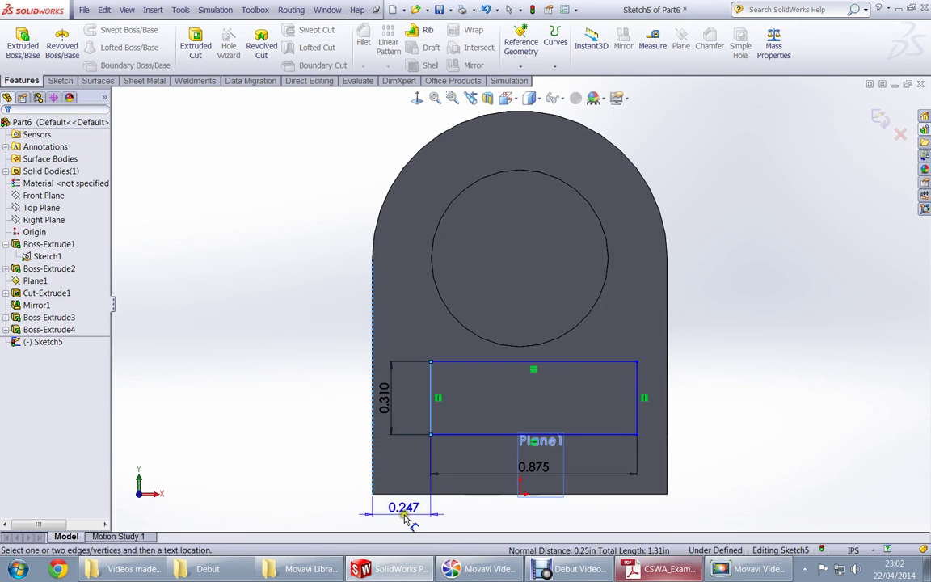
{"action": "left_click", "coordinate": [405, 516]}
{"action": "type", "text": ".188"}
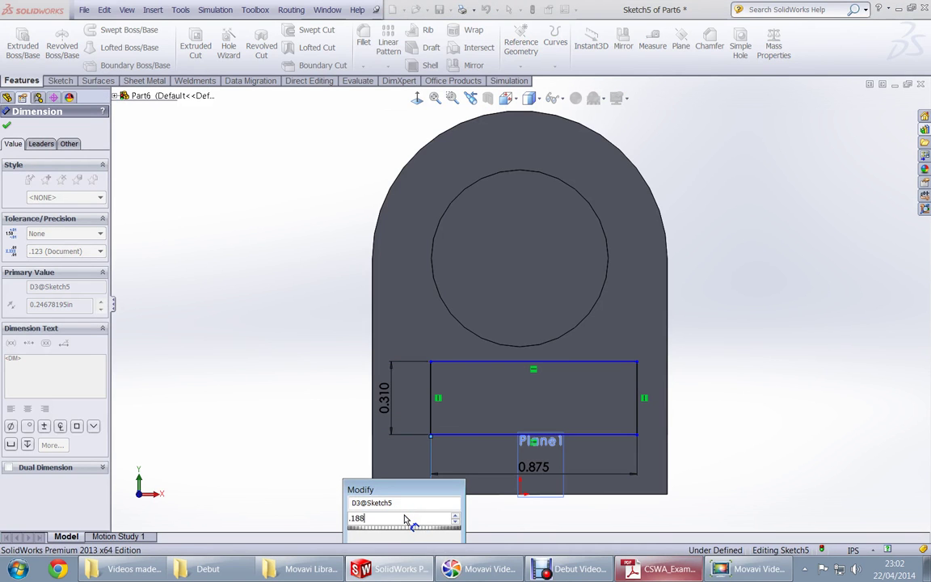
{"action": "key", "text": "Return"}
Dimension the rectangle's bottom line 0.250 in above the part's lower edge
{"action": "key", "text": "alt+Tab"}
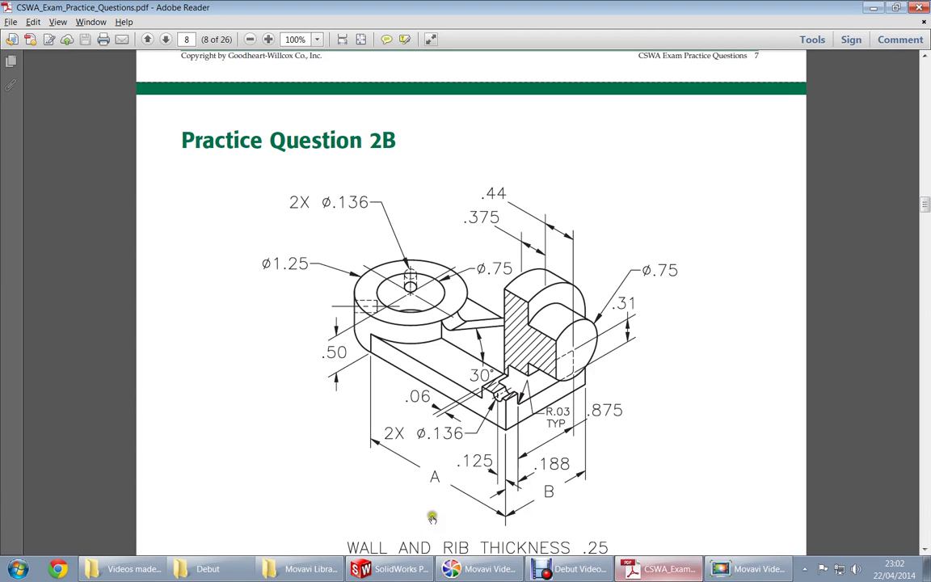
{"action": "scroll", "coordinate": [434, 519], "scroll_direction": "down", "scroll_amount": 10}
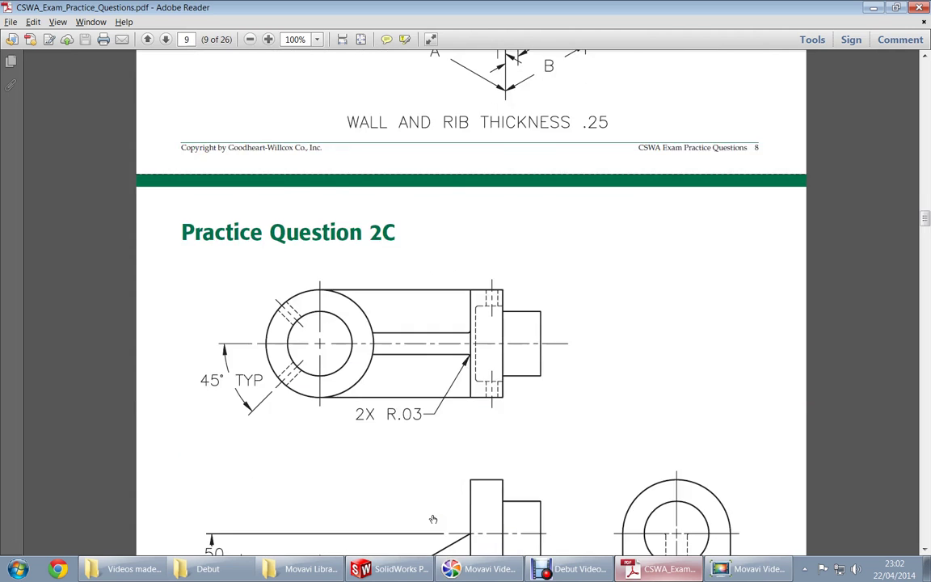
{"action": "scroll", "coordinate": [433, 519], "scroll_direction": "down", "scroll_amount": 4}
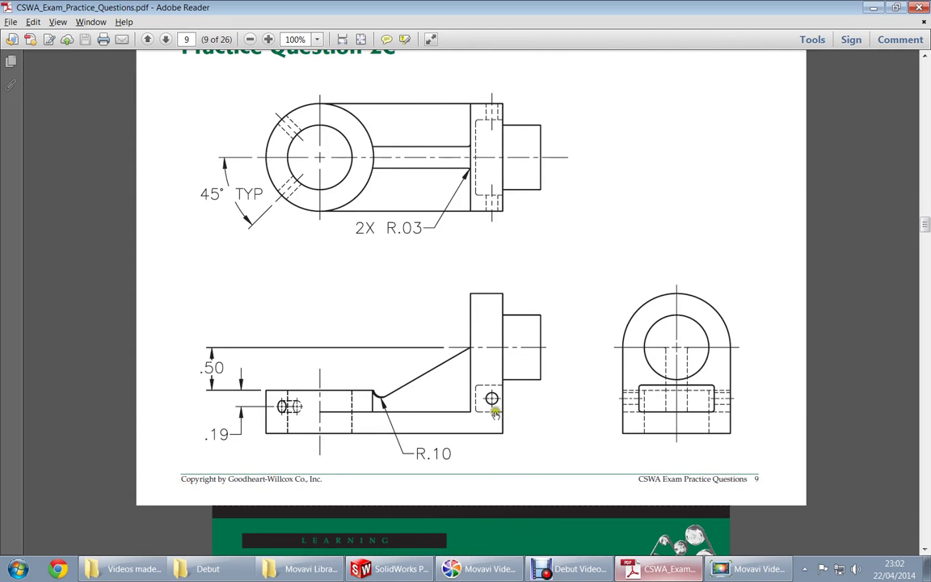
{"action": "key", "text": "alt+Tab"}
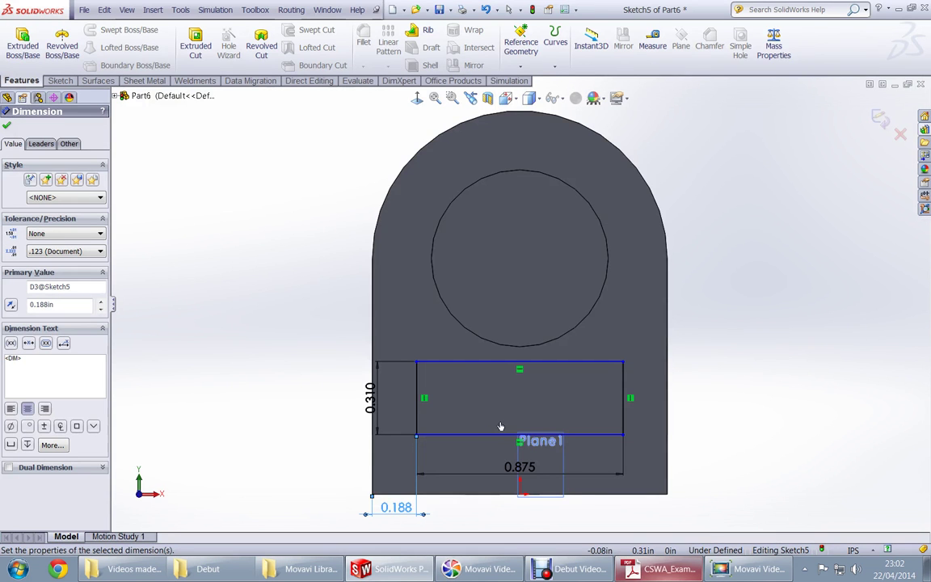
{"action": "middle_click_drag", "start_coordinate": [323, 411], "coordinate": [464, 470]}
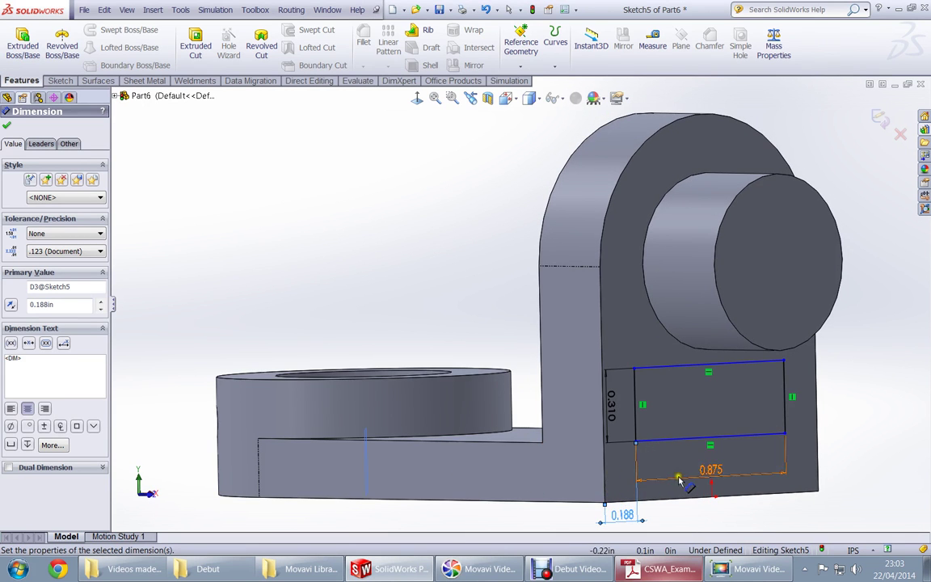
{"action": "scroll", "coordinate": [679, 480], "scroll_direction": "down", "scroll_amount": 4}
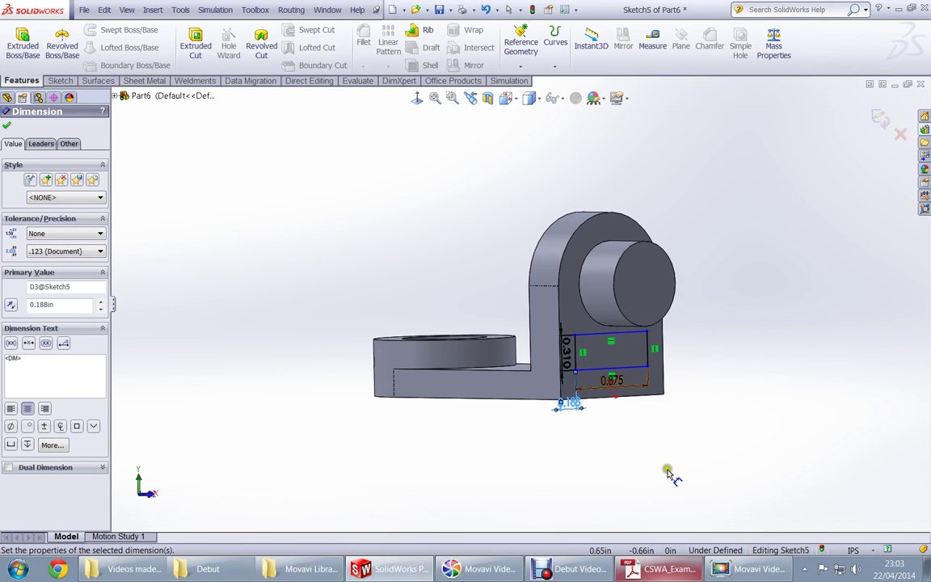
{"action": "left_click", "coordinate": [598, 370]}
{"action": "left_click", "coordinate": [631, 394]}
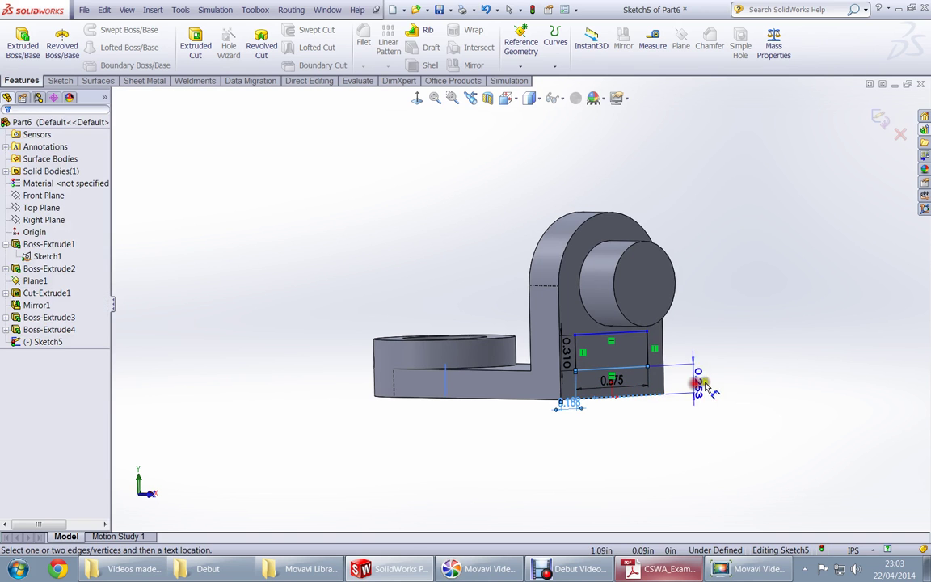
{"action": "left_click", "coordinate": [709, 383]}
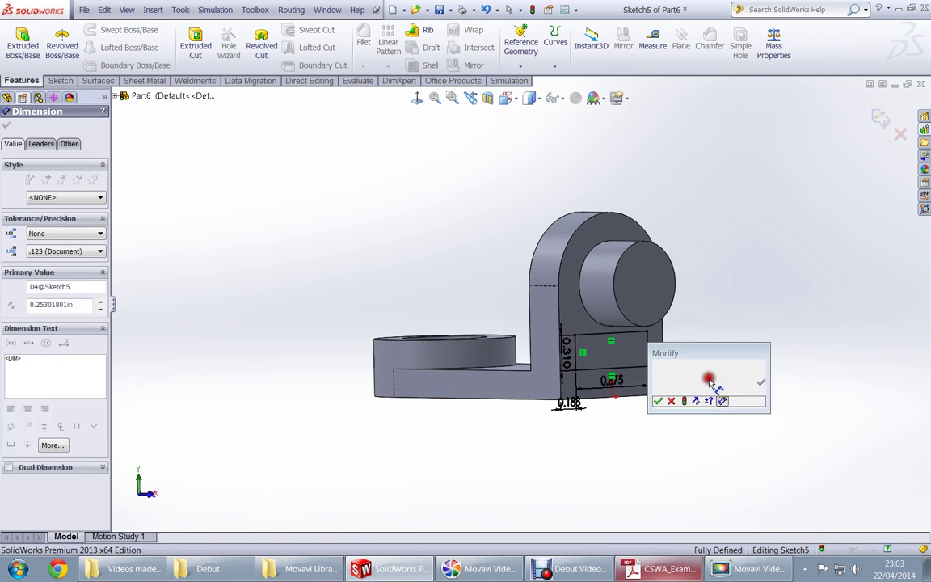
{"action": "type", "text": ".25"}
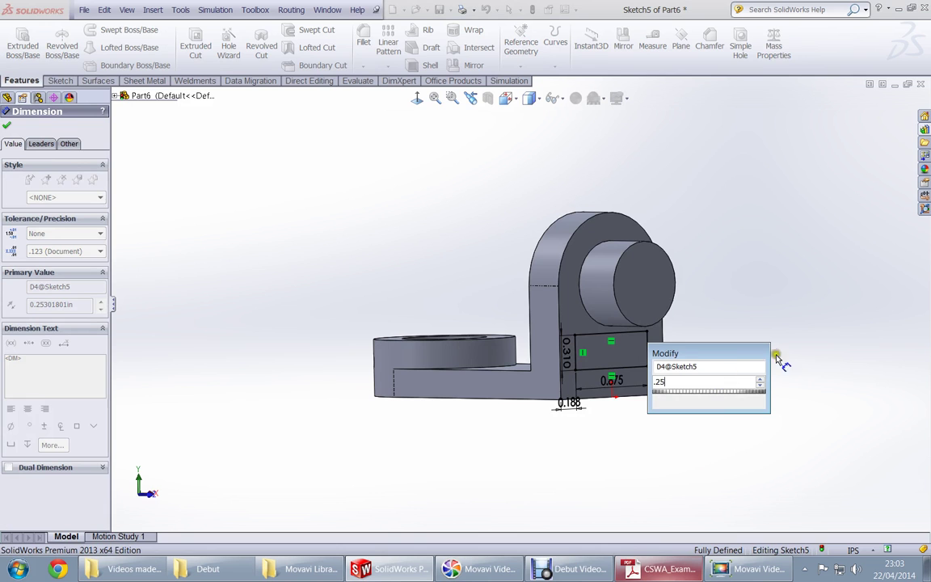
{"action": "key", "text": "Return"}
{"action": "middle_click_drag", "start_coordinate": [775, 348], "coordinate": [754, 351]}
{"action": "key", "text": "alt+Tab"}
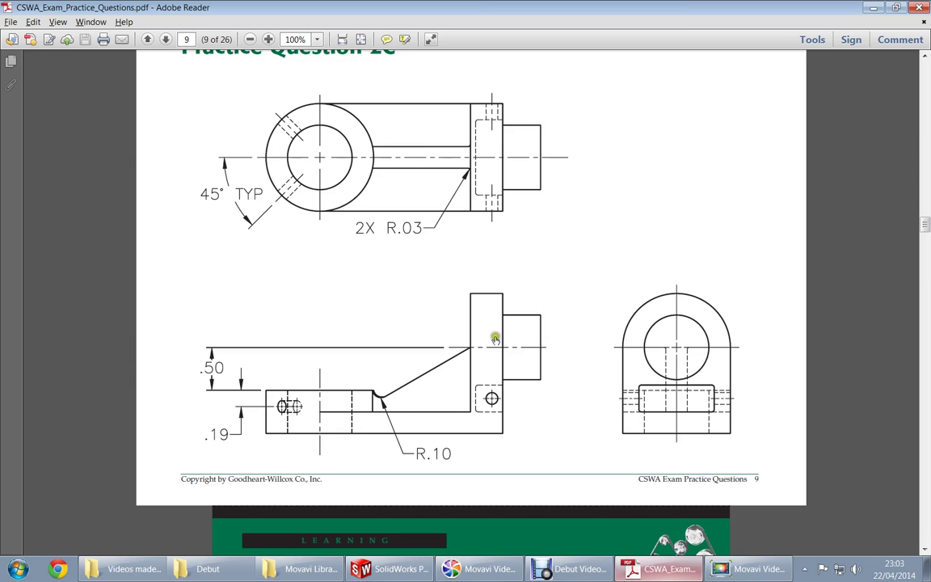
{"action": "scroll", "coordinate": [526, 392], "scroll_direction": "up", "scroll_amount": 3}
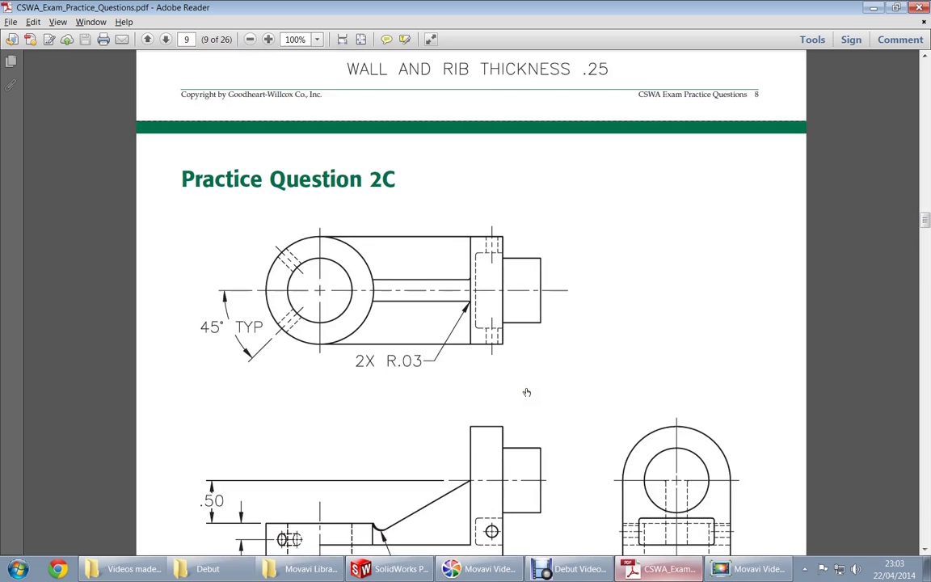
{"action": "scroll", "coordinate": [526, 392], "scroll_direction": "up", "scroll_amount": 8}
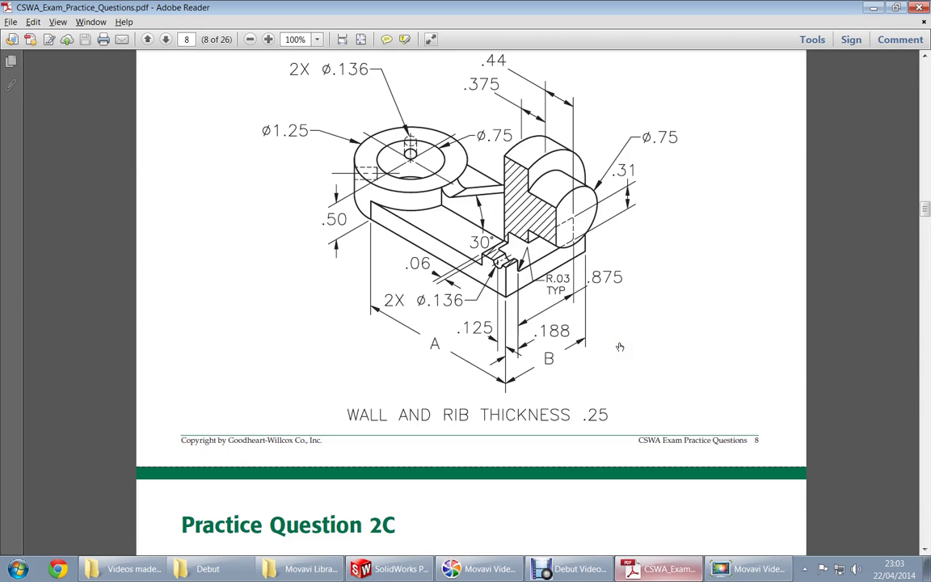
{"action": "key", "text": "alt+Tab"}
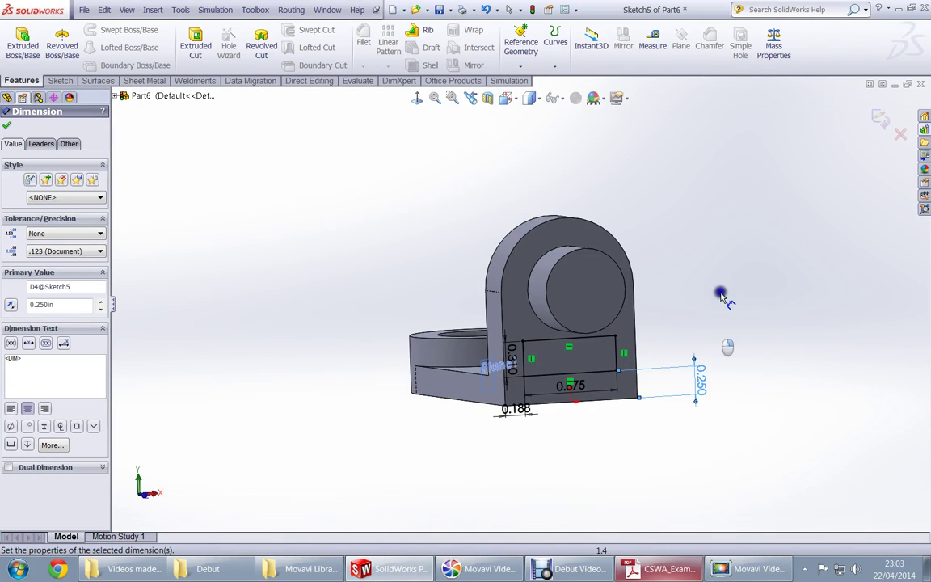
Pick the rectangle's four corners for a sketch fillet
{"action": "right_click_drag", "start_coordinate": [725, 298], "coordinate": [744, 329]}
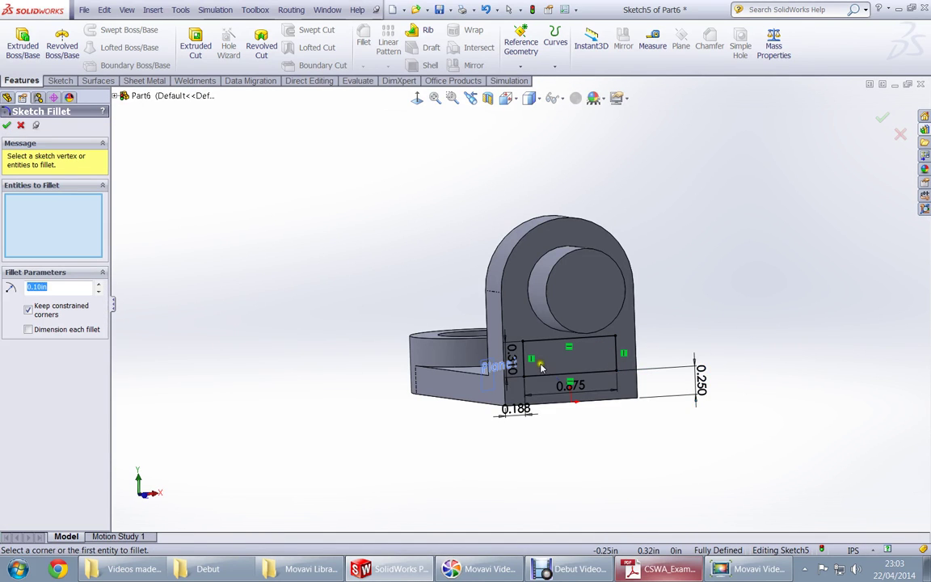
{"action": "middle_click_drag", "start_coordinate": [540, 368], "coordinate": [485, 383]}
{"action": "left_click", "coordinate": [483, 382]}
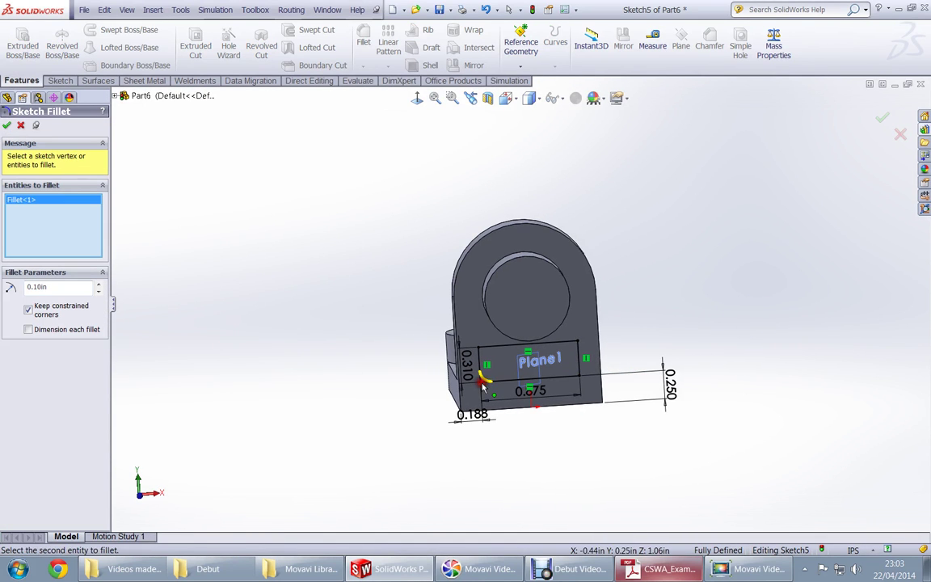
{"action": "left_click", "coordinate": [482, 352]}
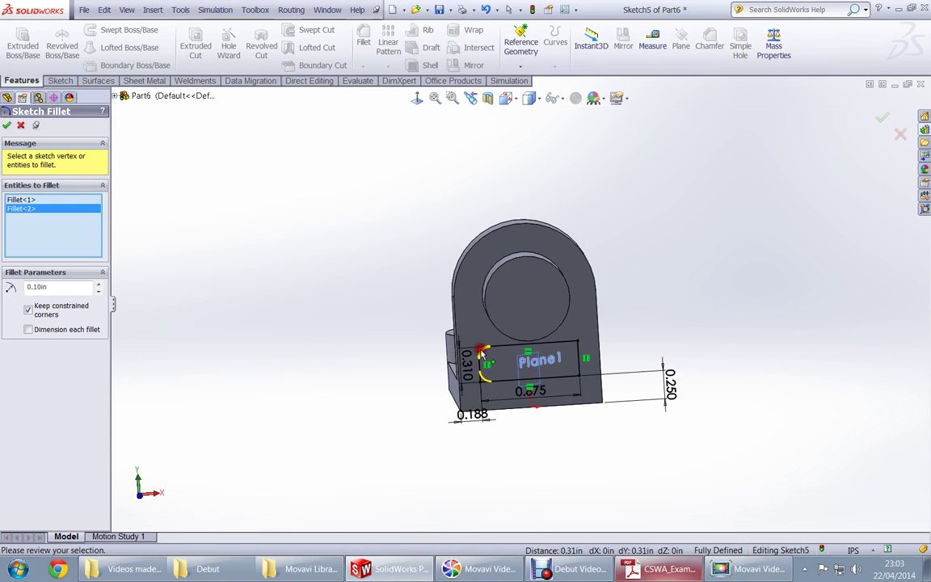
{"action": "left_click", "coordinate": [579, 348]}
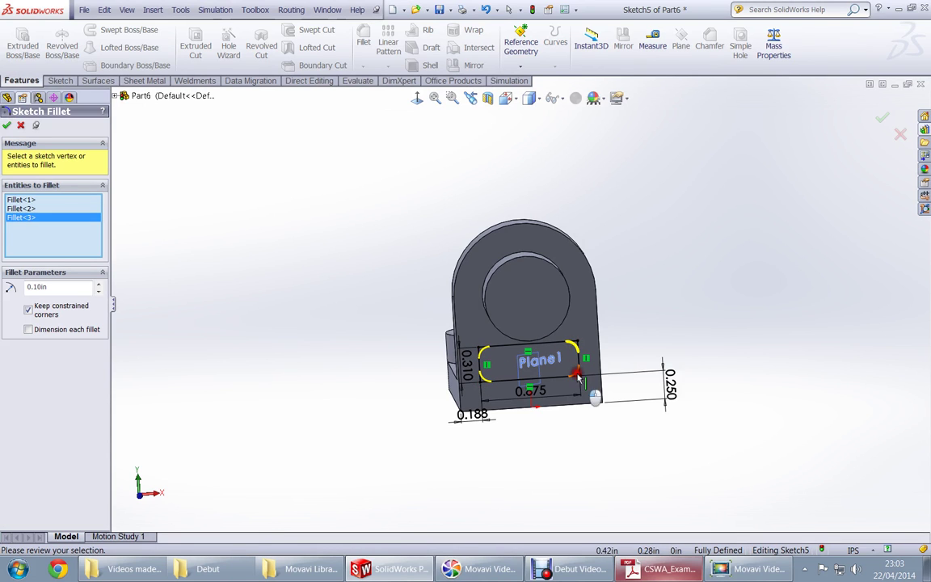
{"action": "left_click", "coordinate": [577, 374]}
Set the sketch fillet radius to 0.03 in and apply it to the corners
{"action": "double_click", "coordinate": [62, 286]}
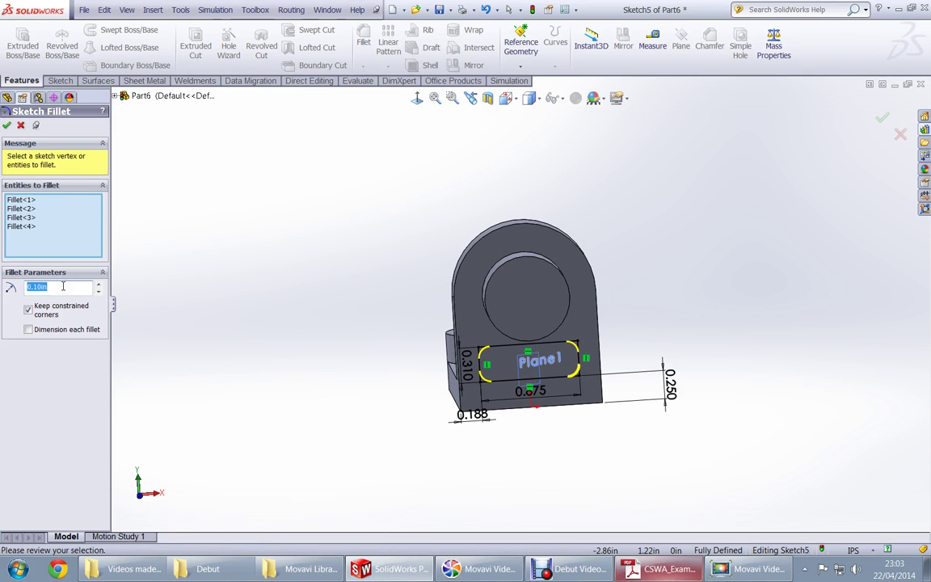
{"action": "key", "text": "Return"}
{"action": "key", "text": "alt+Tab"}
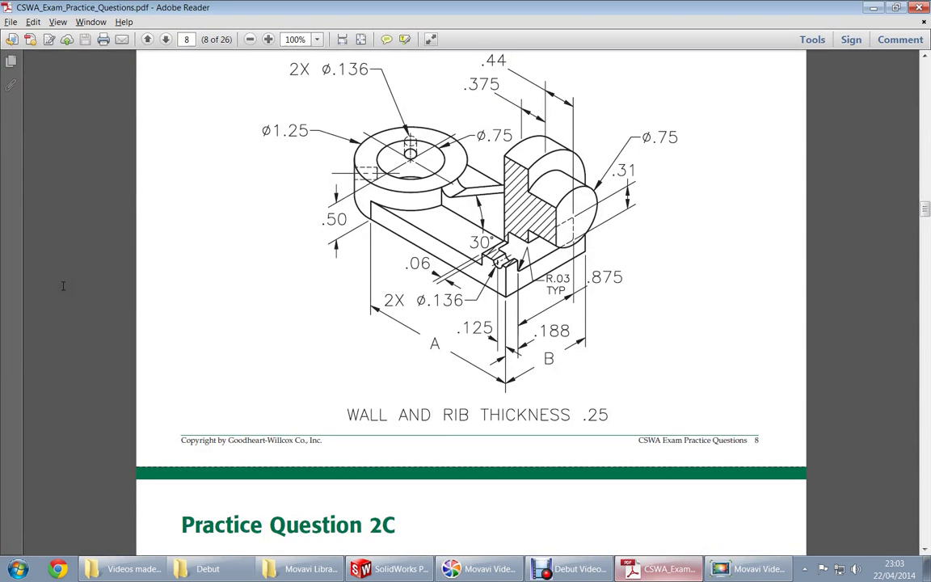
{"action": "key", "text": "alt+Tab"}
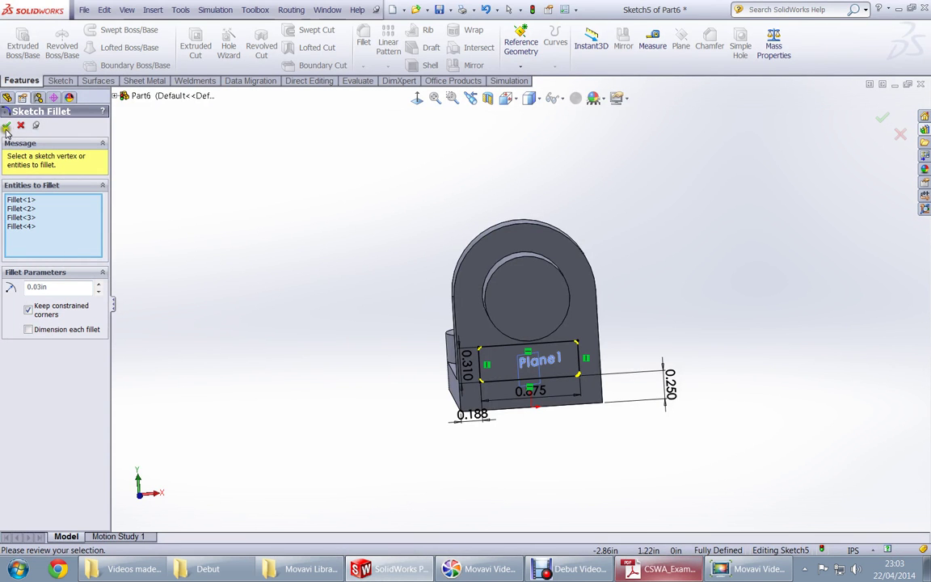
{"action": "left_click", "coordinate": [7, 125]}
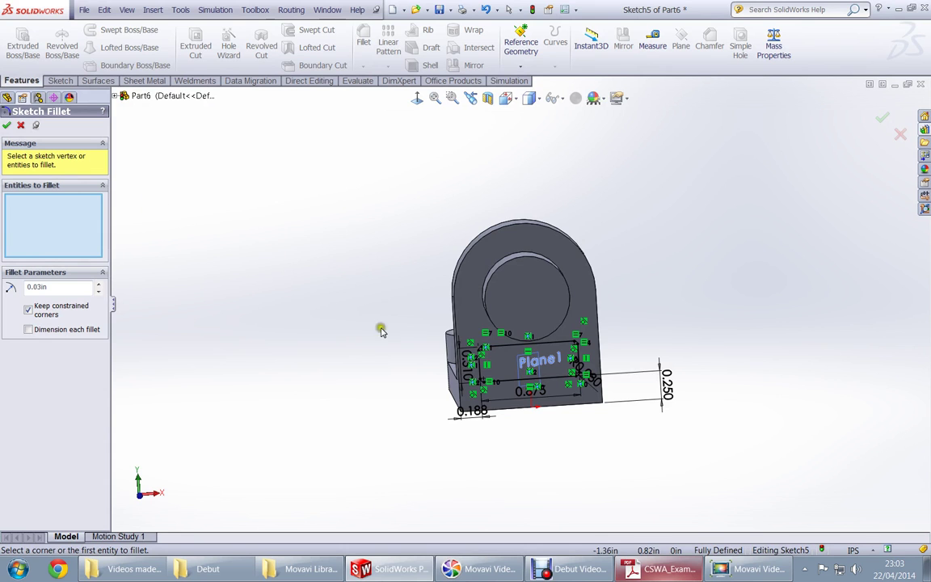
{"action": "scroll", "coordinate": [525, 364], "scroll_direction": "down", "scroll_amount": 3}
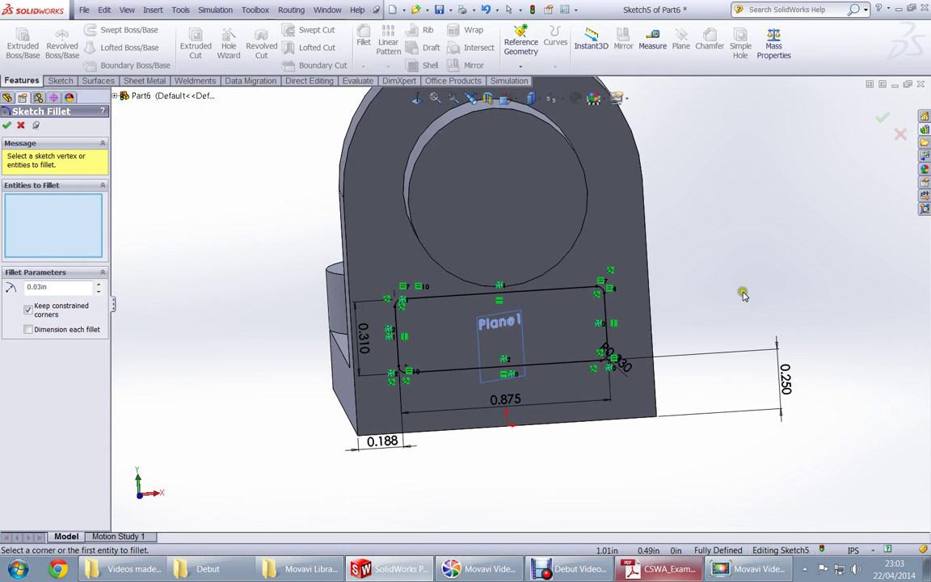
{"action": "key", "text": "alt+Tab"}
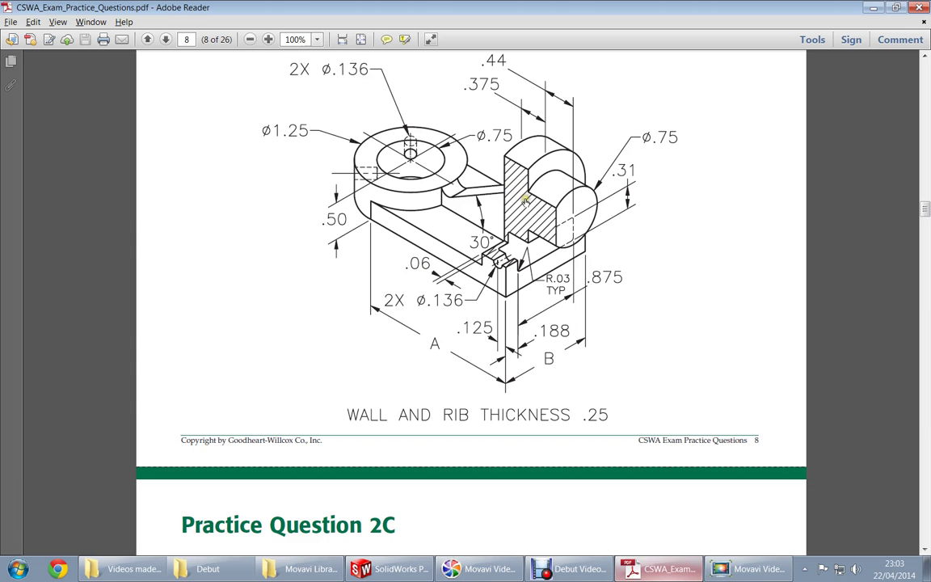
{"action": "key", "text": "alt+Tab"}
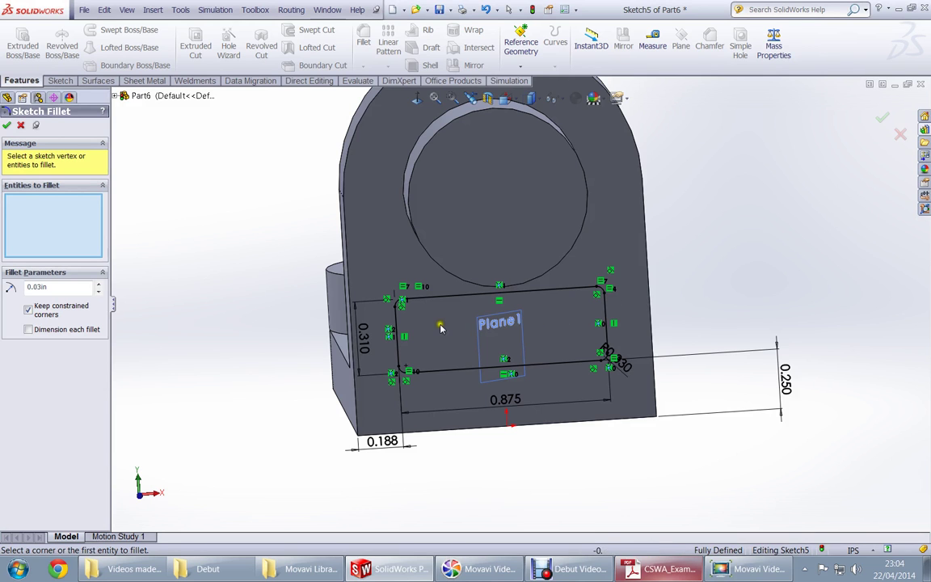
Start an extruded cut ending Offset From Surface at the upright's inner face
{"action": "key", "text": "Escape"}
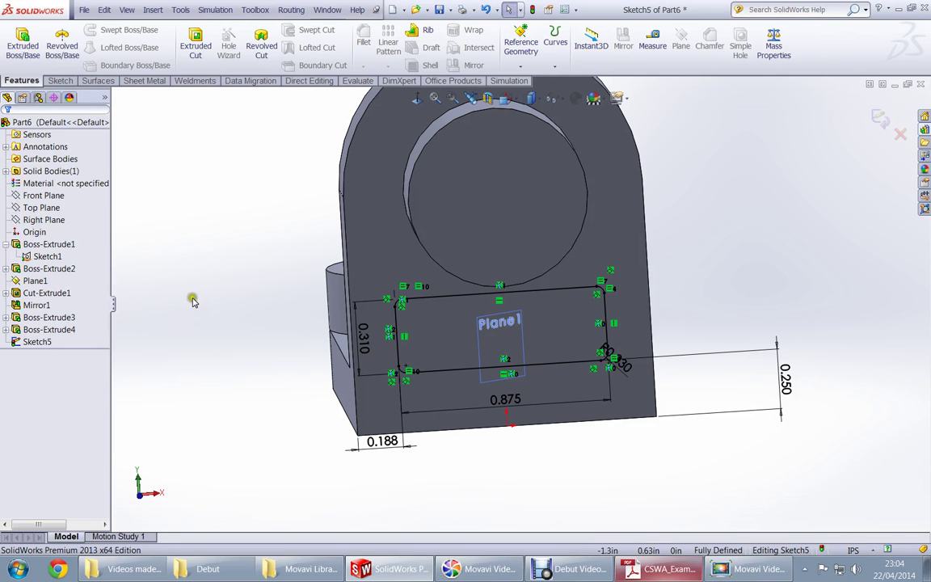
{"action": "key", "text": "ctrl+e"}
{"action": "right_click", "coordinate": [235, 318]}
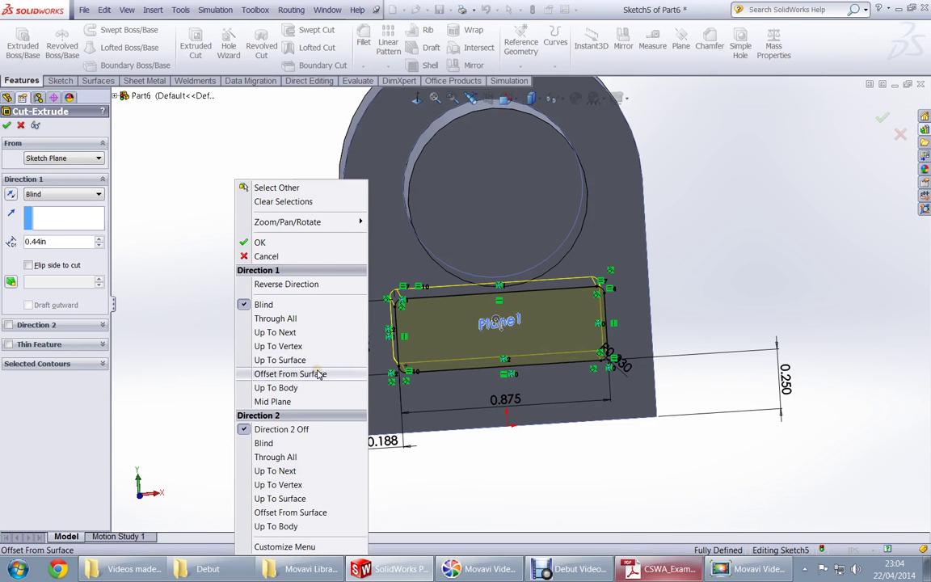
{"action": "left_click", "coordinate": [320, 374]}
{"action": "middle_click_drag", "start_coordinate": [319, 374], "coordinate": [441, 354]}
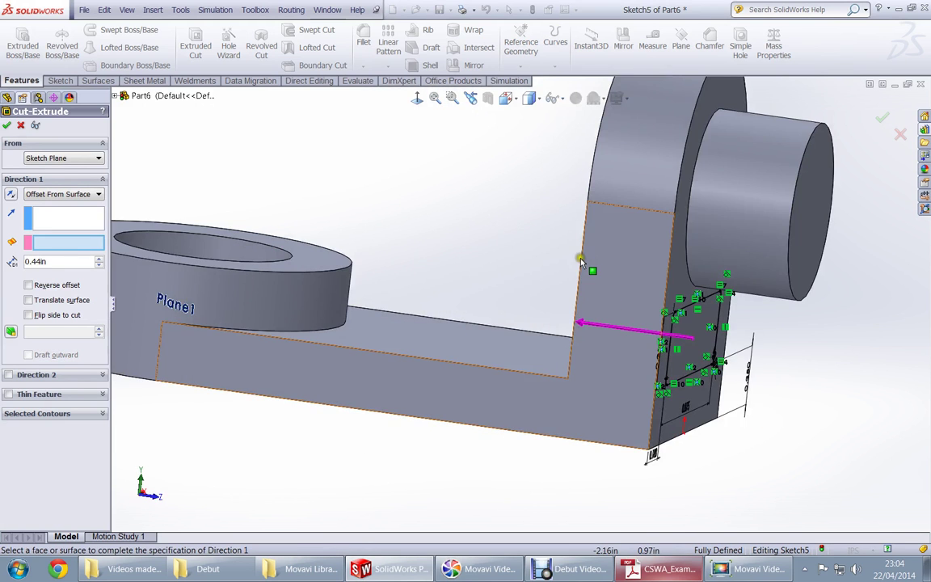
{"action": "middle_click_drag", "start_coordinate": [580, 259], "coordinate": [603, 339]}
{"action": "left_click", "coordinate": [547, 165]}
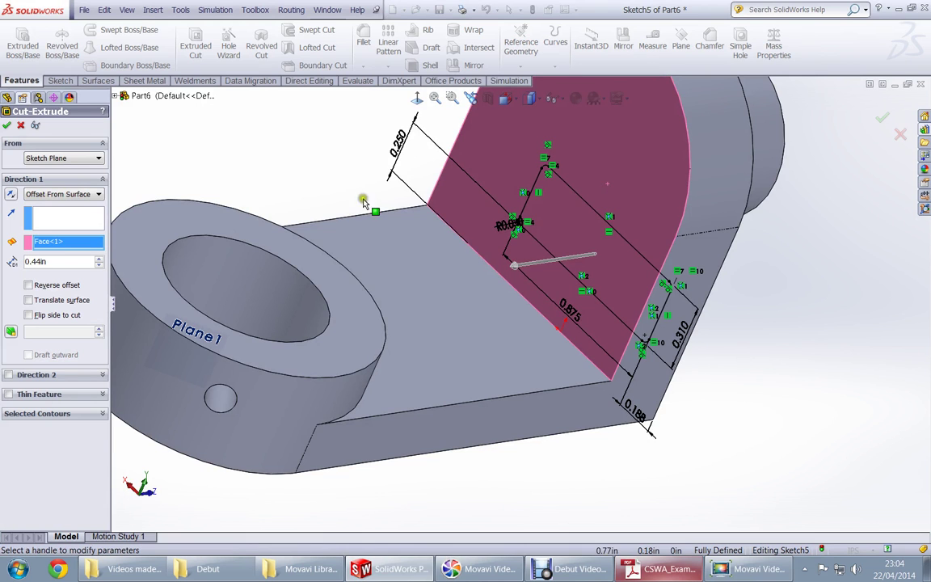
Set the cut's offset distance to 0.06 in and accept the cut
{"action": "left_click", "coordinate": [58, 261]}
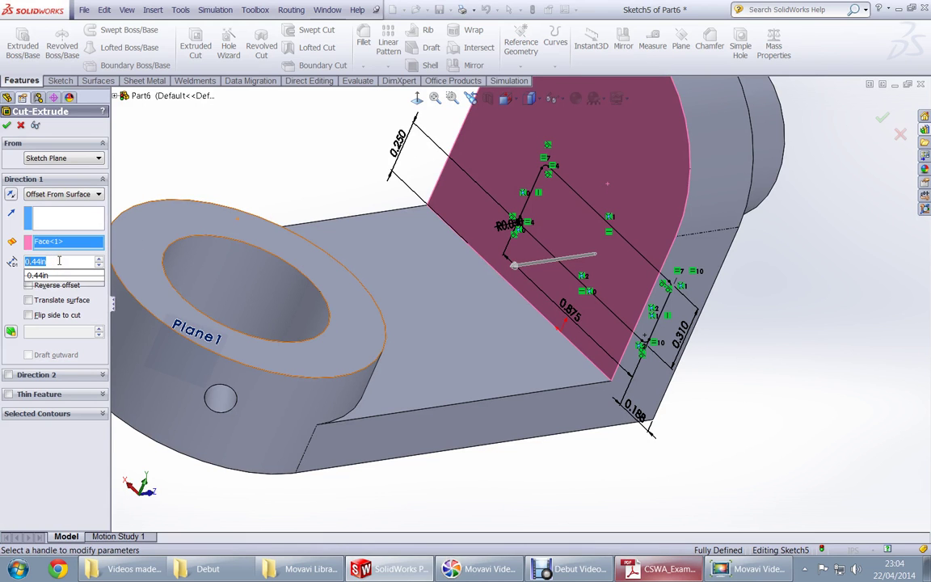
{"action": "type", "text": "0.0"}
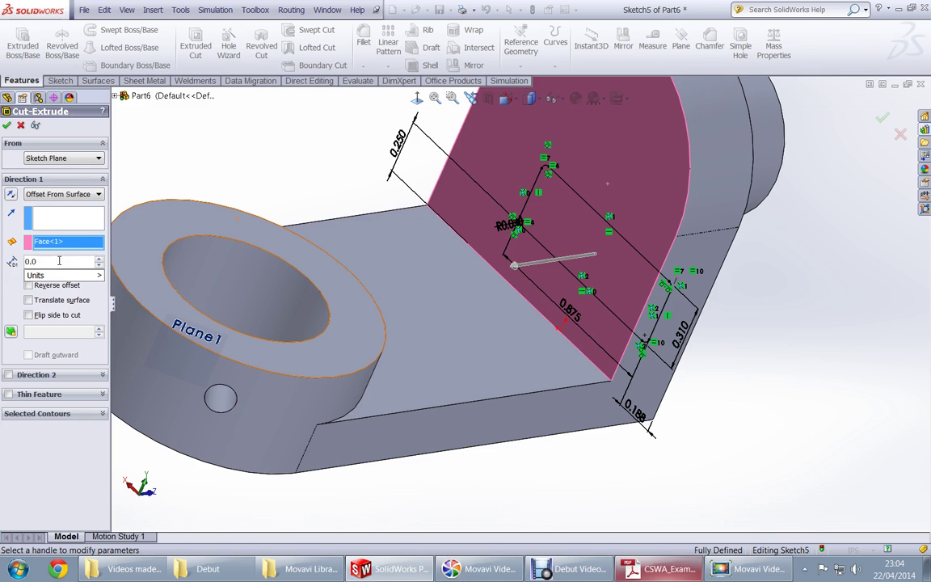
{"action": "type", "text": "6"}
{"action": "key", "text": "Return"}
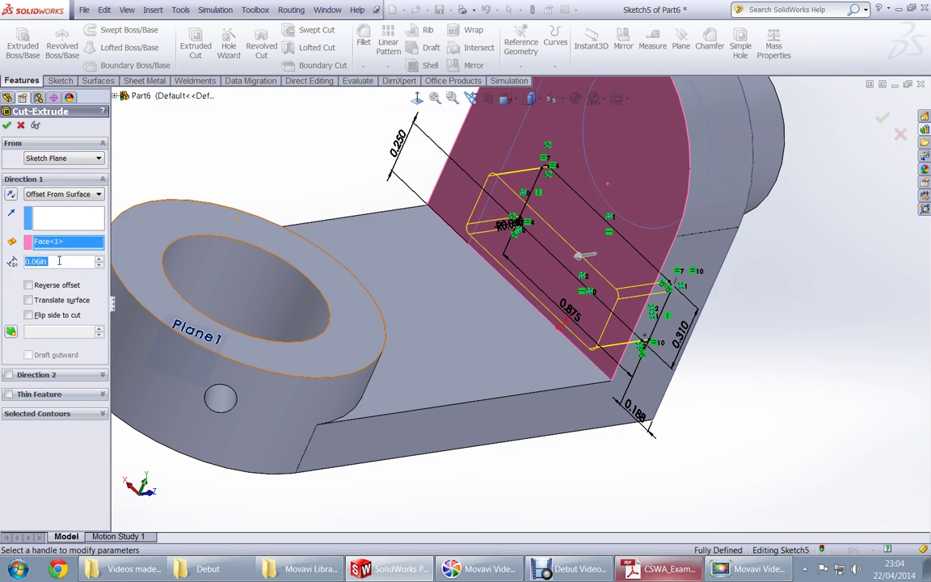
{"action": "key", "text": "alt+Tab"}
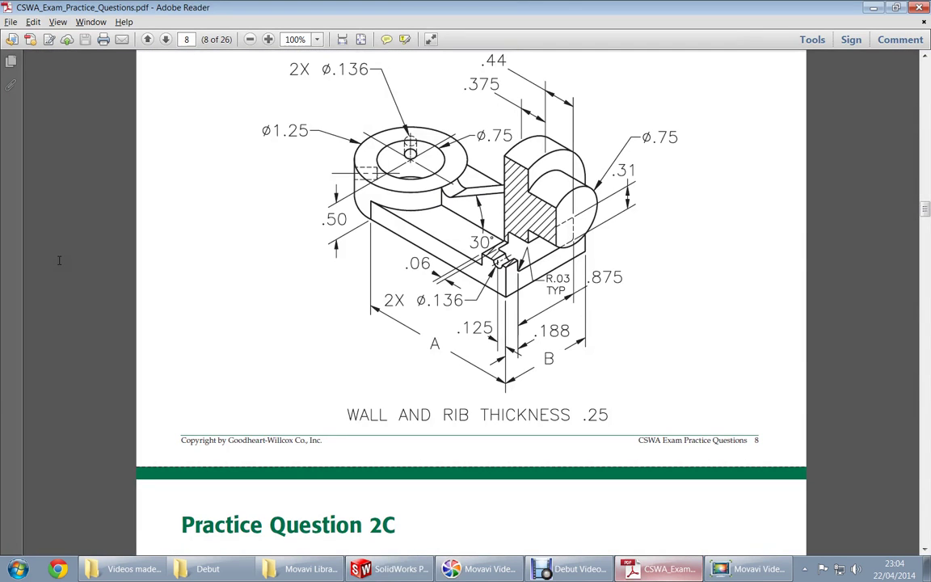
{"action": "key", "text": "alt+Tab"}
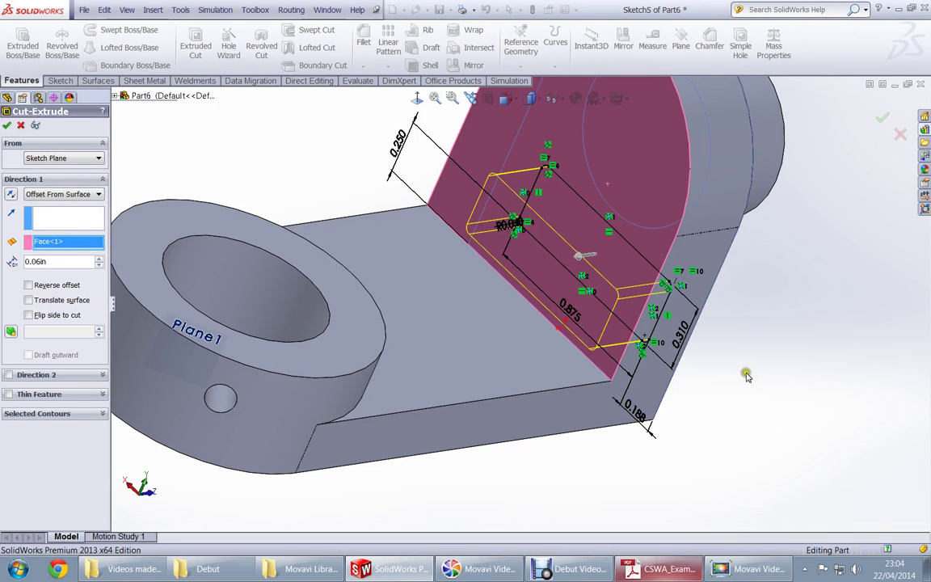
{"action": "key", "text": "Return"}
{"action": "middle_click_drag", "start_coordinate": [513, 388], "coordinate": [518, 335]}
Sketch a ⌀0.136 circle on the L-shaped face
{"action": "left_click", "coordinate": [651, 313]}
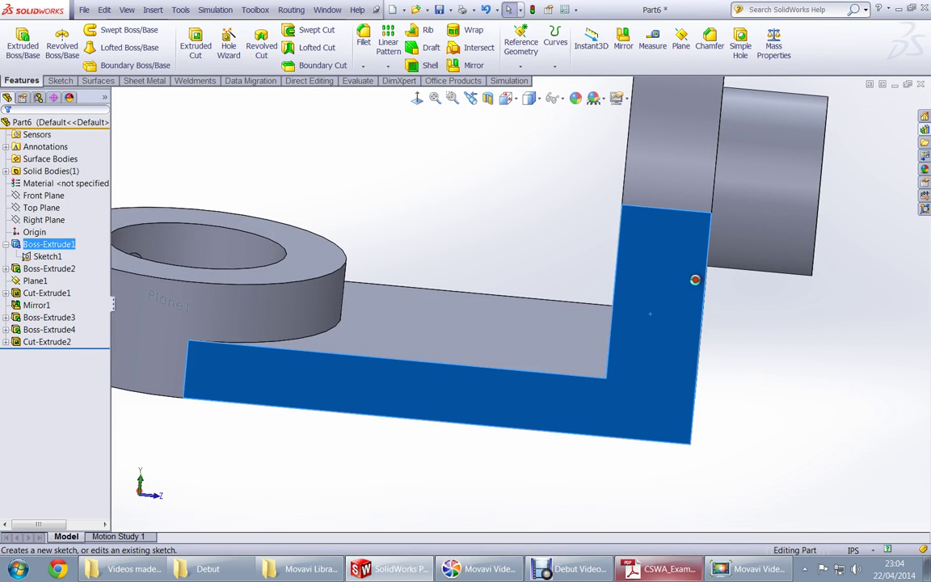
{"action": "left_click", "coordinate": [707, 297]}
{"action": "right_click_drag", "start_coordinate": [744, 324], "coordinate": [796, 331]}
{"action": "key", "text": "alt+Tab"}
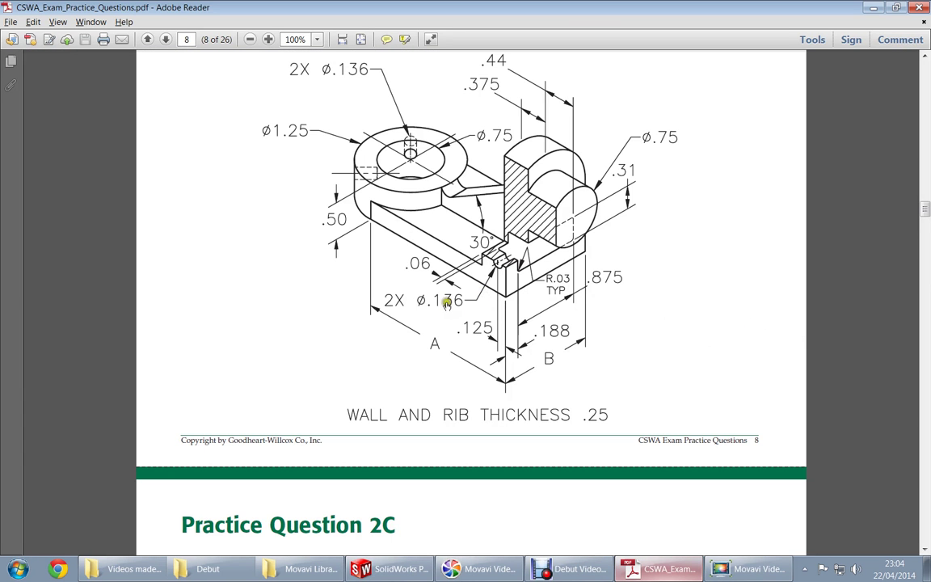
{"action": "key", "text": "alt+Tab"}
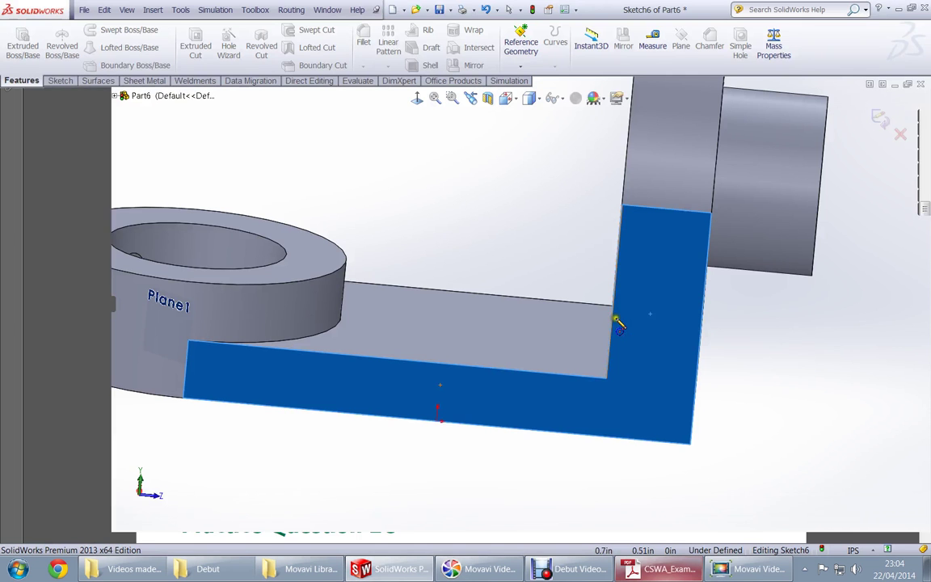
{"action": "left_click", "coordinate": [660, 327]}
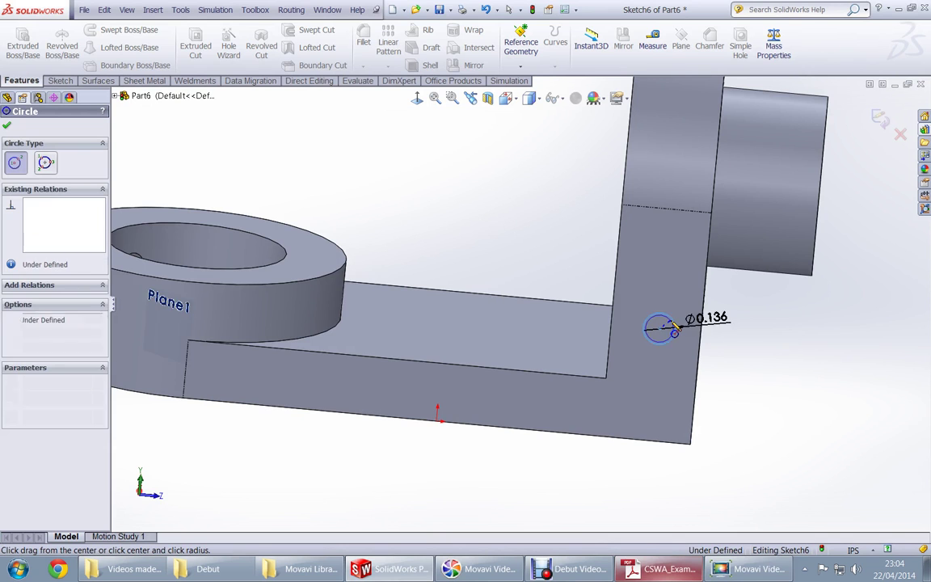
{"action": "left_click", "coordinate": [675, 324]}
{"action": "key", "text": "alt+Tab"}
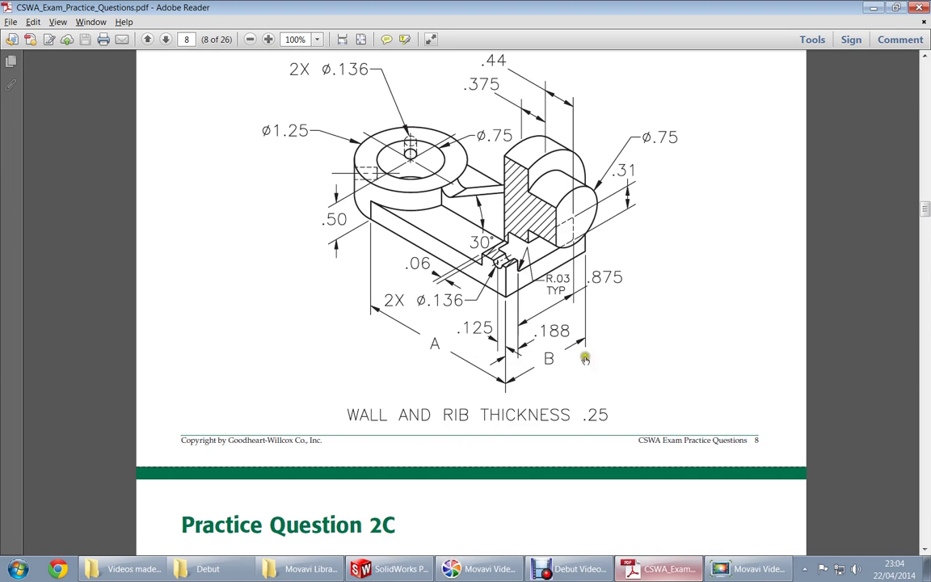
{"action": "key", "text": "alt+Tab"}
Dimension the circle's centre 0.125 in from the right edge
{"action": "mouse_move", "coordinate": [794, 356]}
{"action": "right_mouse_down"}
{"action": "mouse_move", "coordinate": [799, 380]}
{"action": "mouse_move", "coordinate": [785, 349]}
{"action": "right_mouse_up"}
{"action": "left_click", "coordinate": [659, 330]}
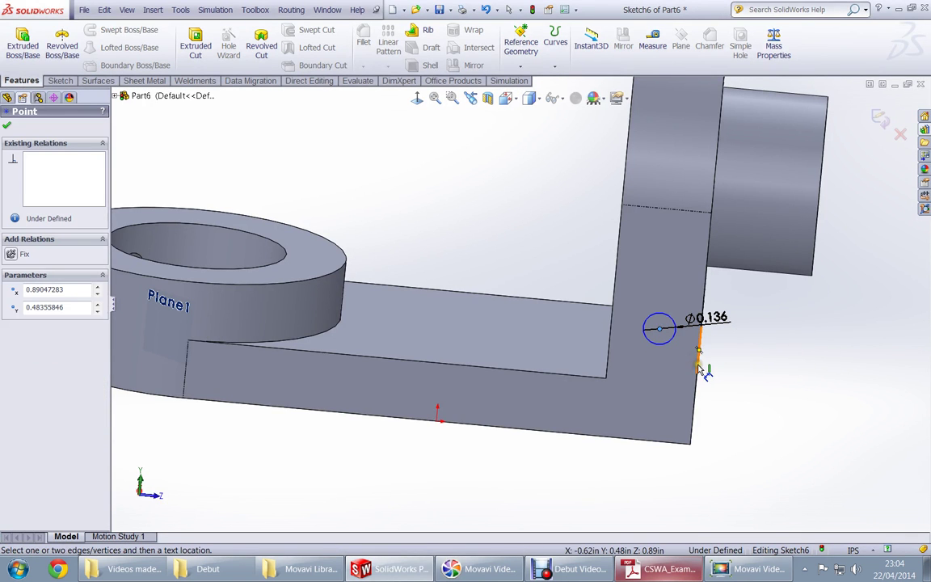
{"action": "left_click", "coordinate": [696, 380]}
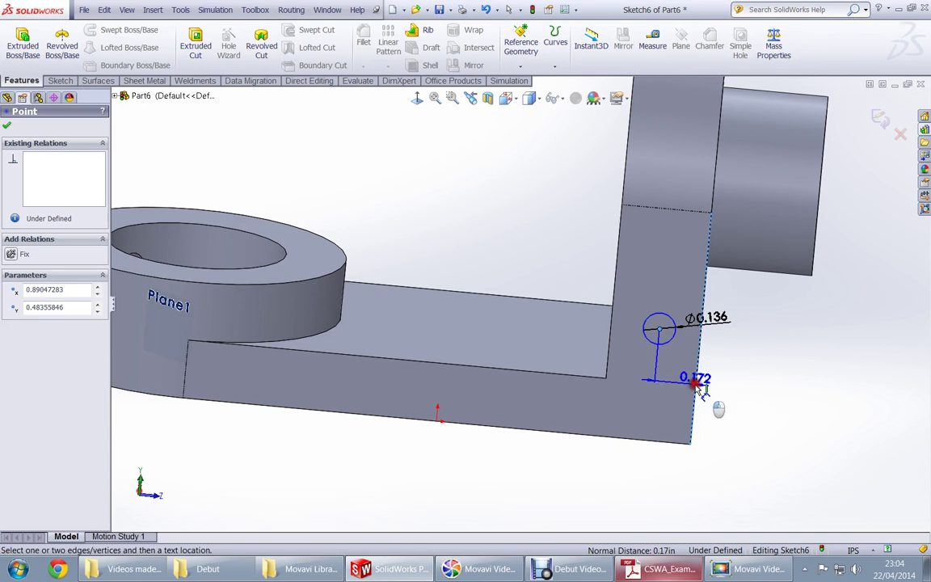
{"action": "left_click", "coordinate": [660, 476]}
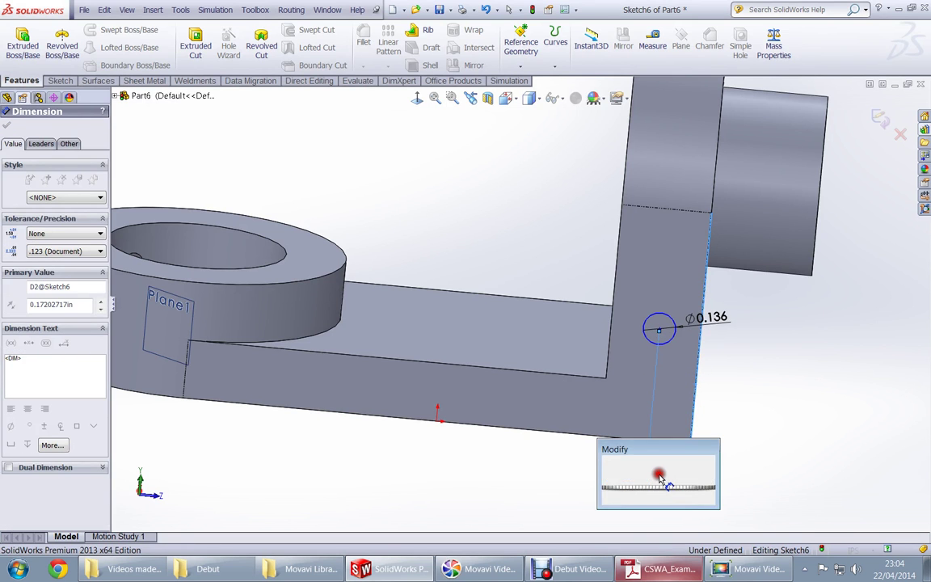
{"action": "type", "text": ".125"}
{"action": "key", "text": "Return"}
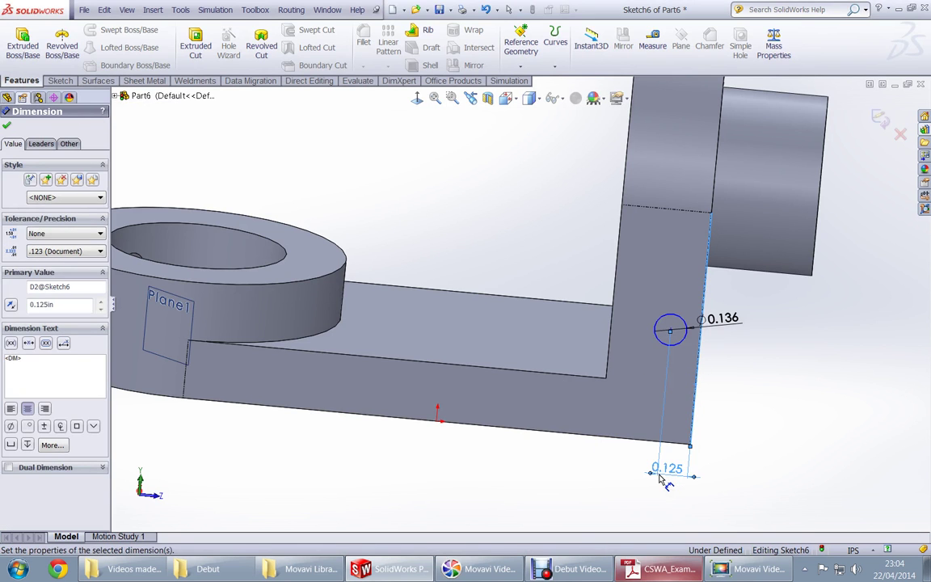
{"action": "key", "text": "alt+Tab"}
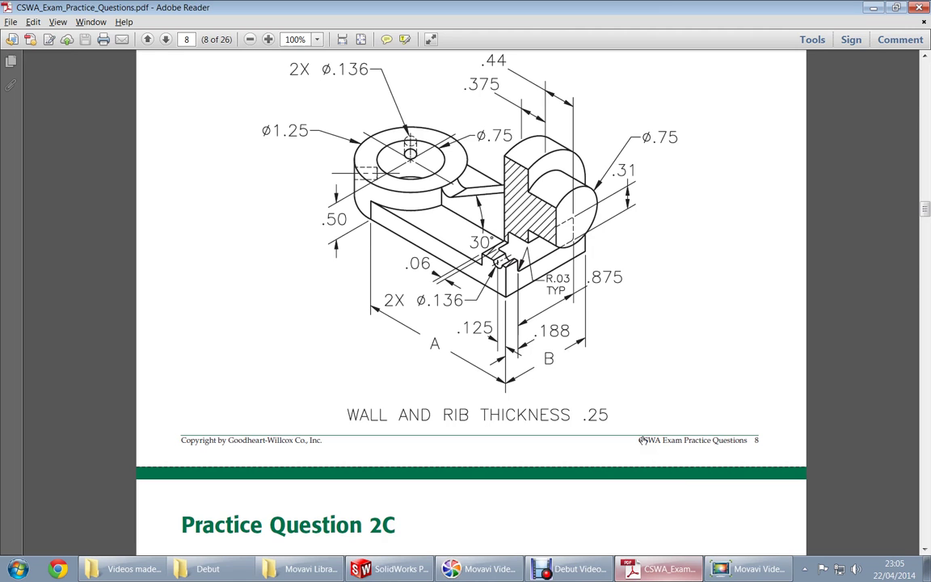
Scroll the PDF down to page 9 with the Practice Question 2C views
{"action": "scroll", "coordinate": [643, 441], "scroll_direction": "down", "scroll_amount": 10}
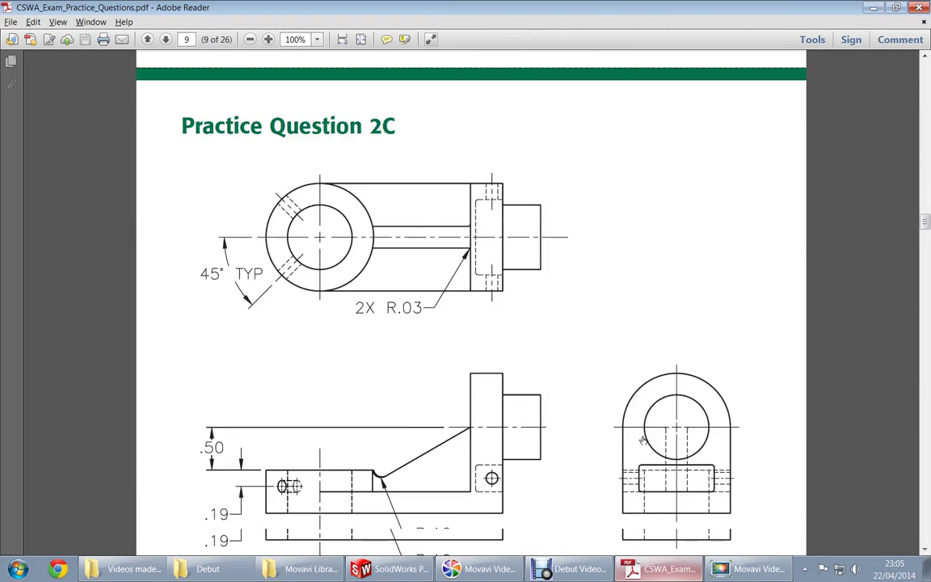
{"action": "scroll", "coordinate": [643, 441], "scroll_direction": "down", "scroll_amount": 4}
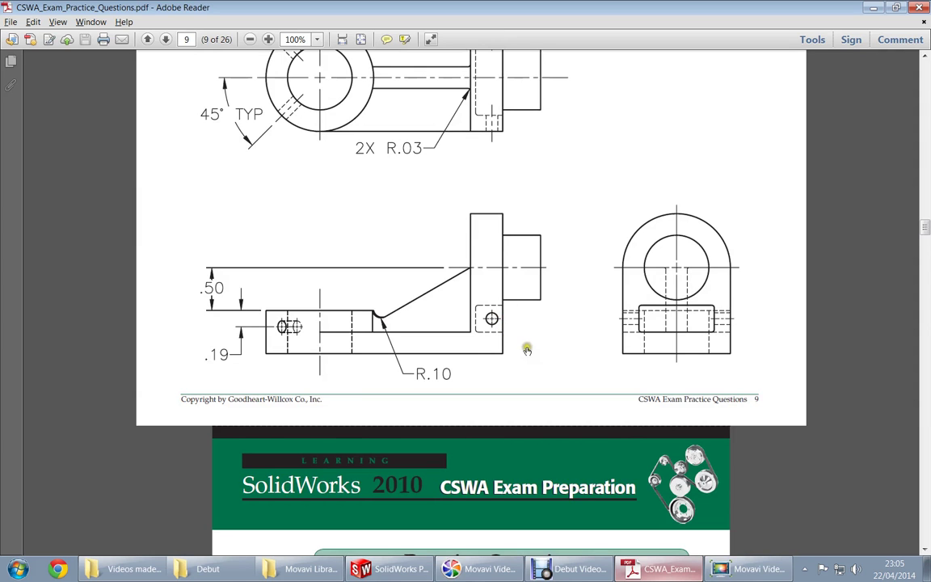
Convert the slot's two horizontal edges into Sketch6 and make them construction lines
{"action": "key", "text": "alt+Tab"}
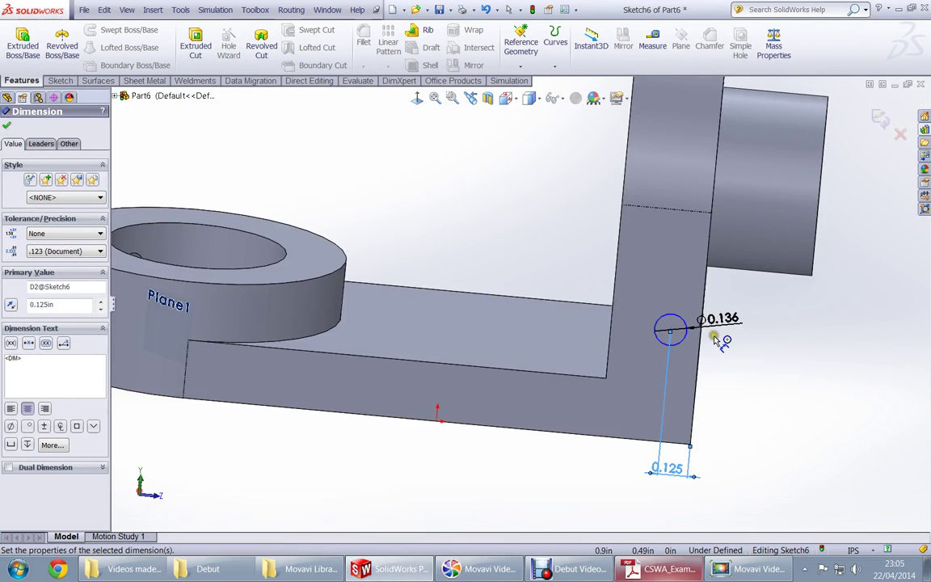
{"action": "mouse_move", "coordinate": [716, 339]}
{"action": "middle_mouse_down"}
{"action": "mouse_move", "coordinate": [700, 321]}
{"action": "mouse_move", "coordinate": [520, 405]}
{"action": "middle_mouse_up"}
{"action": "scroll", "coordinate": [648, 405], "scroll_direction": "up", "scroll_amount": 5}
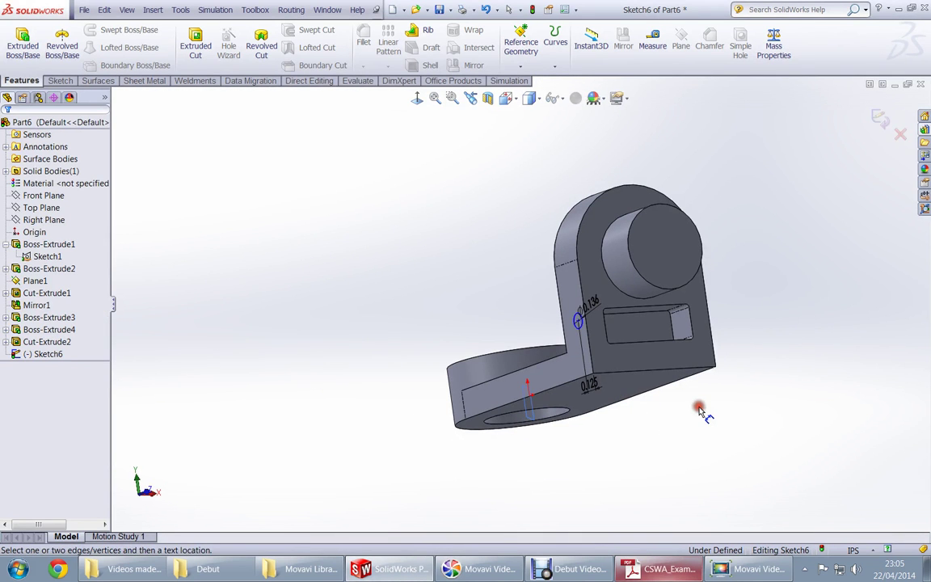
{"action": "middle_click_drag", "start_coordinate": [700, 430], "coordinate": [578, 387]}
{"action": "scroll", "coordinate": [507, 348], "scroll_direction": "down", "scroll_amount": 3}
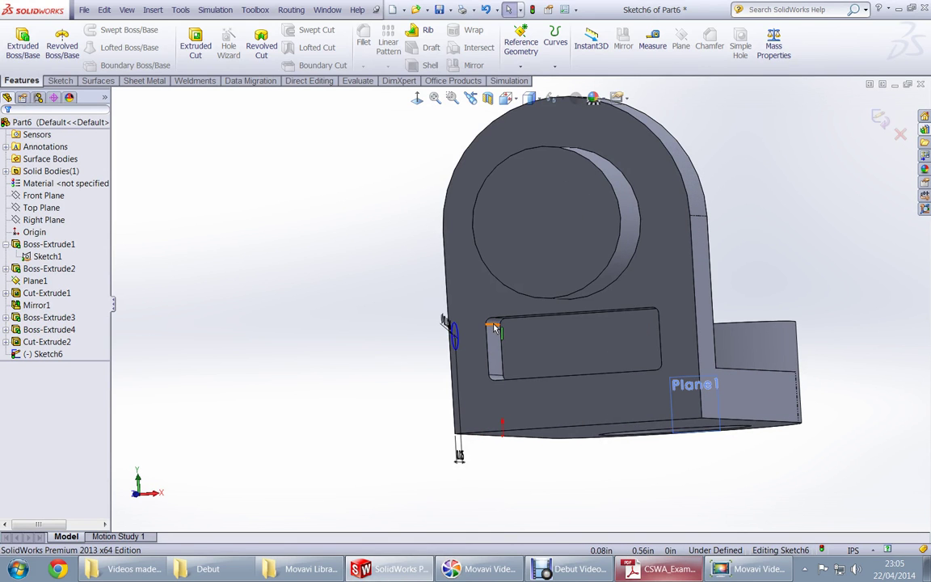
{"action": "scroll", "coordinate": [498, 328], "scroll_direction": "down", "scroll_amount": 3}
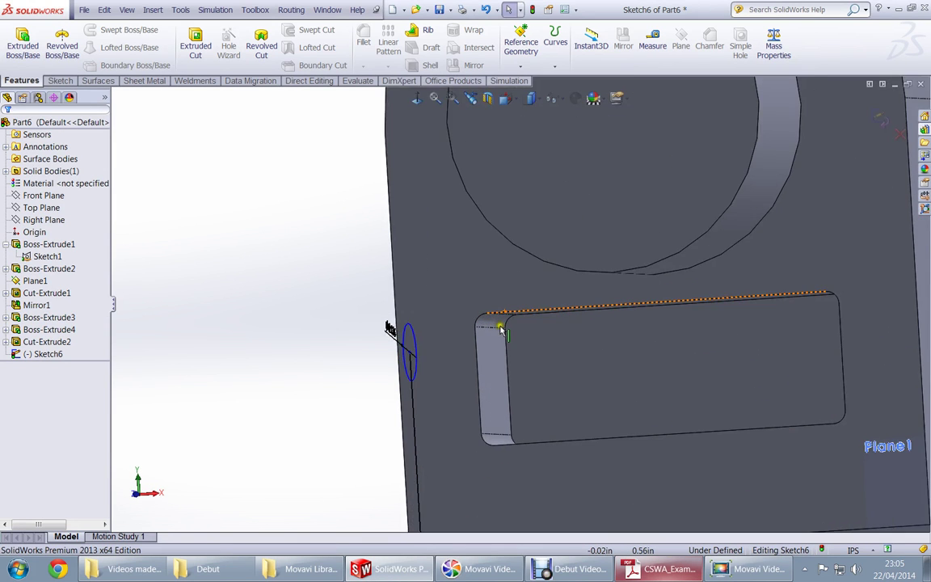
{"action": "left_click", "coordinate": [492, 326]}
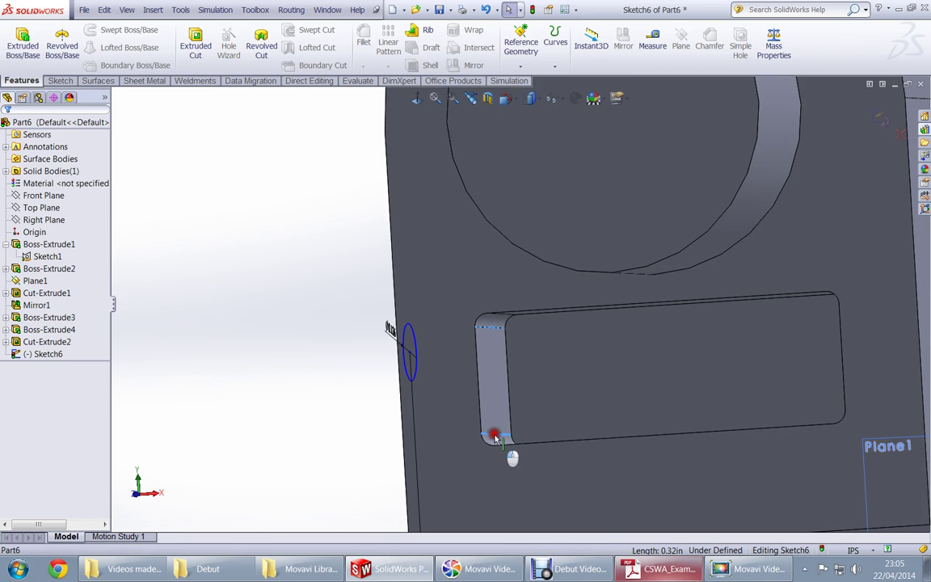
{"action": "right_click_drag", "start_coordinate": [497, 439], "coordinate": [477, 426]}
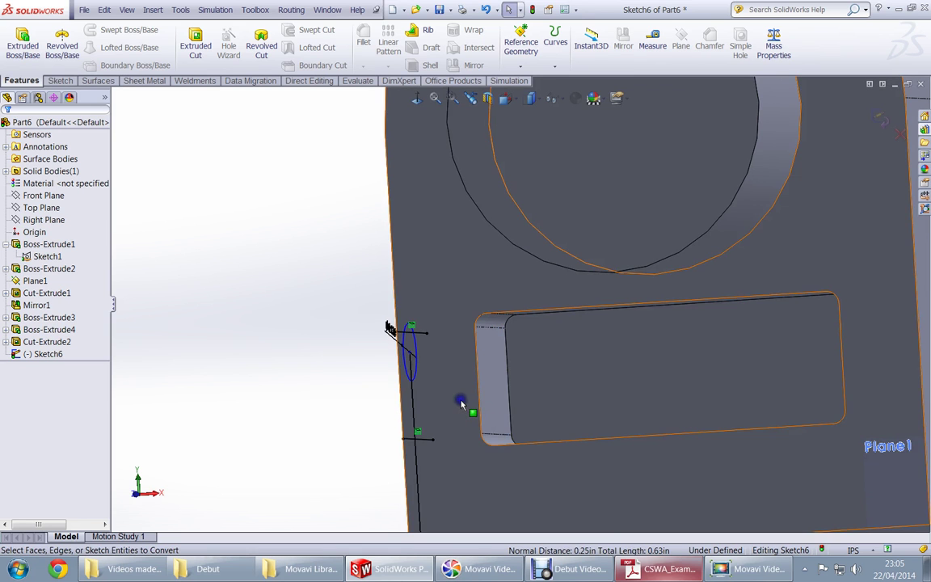
{"action": "mouse_move", "coordinate": [391, 396]}
{"action": "middle_mouse_down"}
{"action": "mouse_move", "coordinate": [474, 396]}
{"action": "mouse_move", "coordinate": [379, 335]}
{"action": "middle_mouse_up"}
{"action": "scroll", "coordinate": [378, 324], "scroll_direction": "down", "scroll_amount": 2}
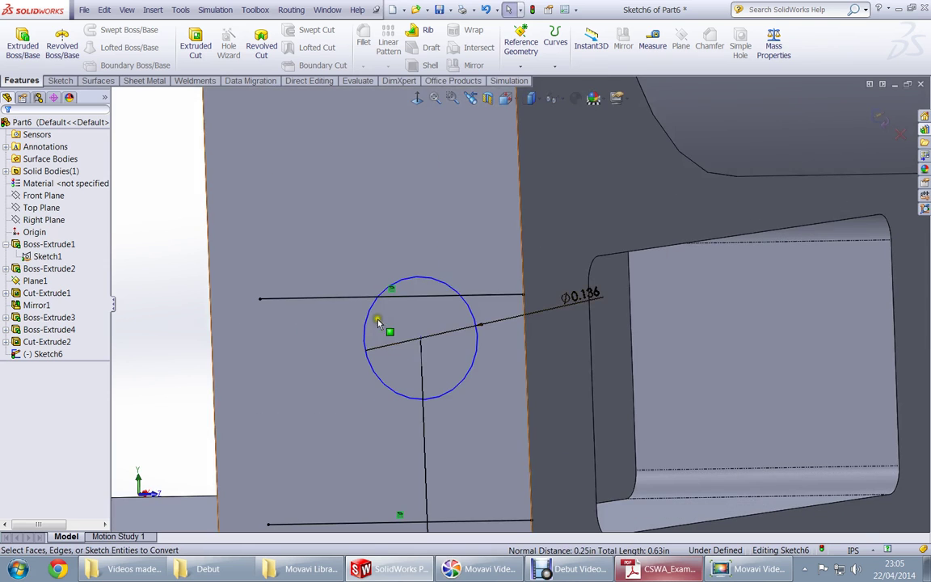
{"action": "left_click", "coordinate": [348, 300]}
{"action": "scroll", "coordinate": [357, 407], "scroll_direction": "up", "scroll_amount": 3}
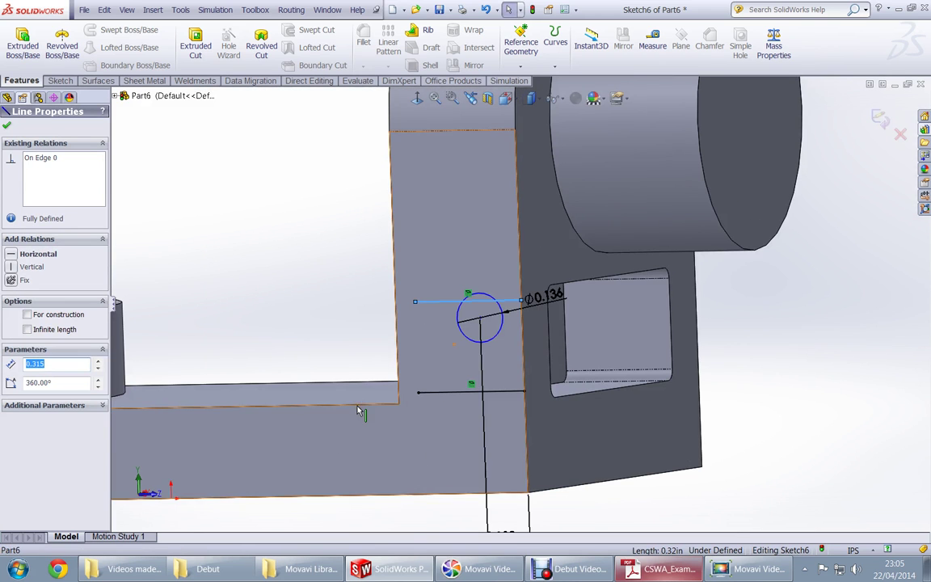
{"action": "left_click", "coordinate": [435, 394], "text": "ctrl"}
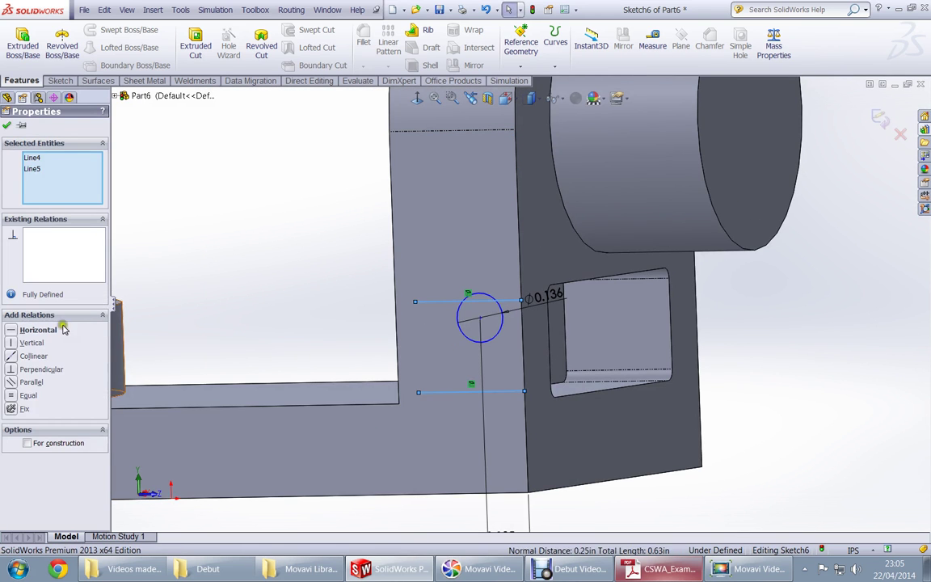
{"action": "left_click", "coordinate": [30, 443]}
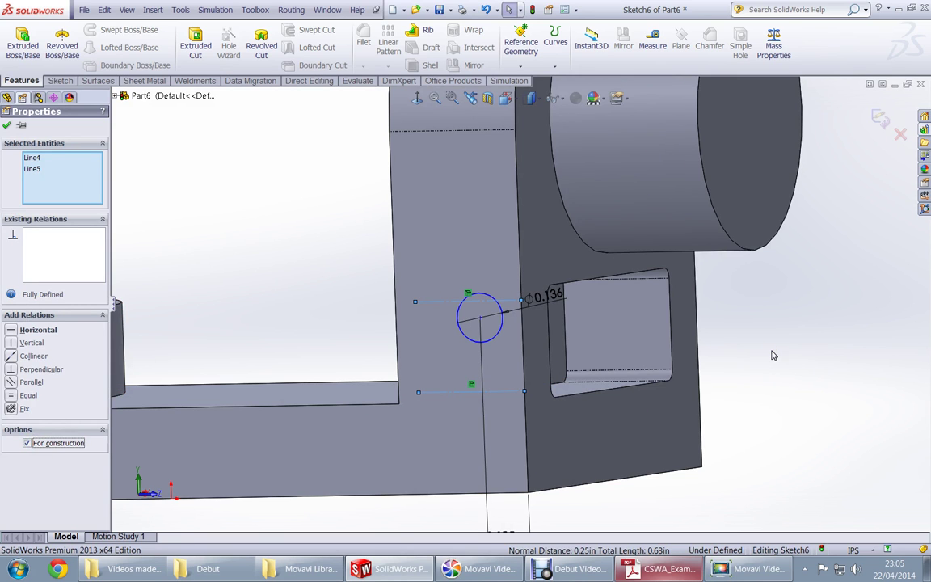
Draw a horizontal line from the circle centre to the right edge and select the lines for relations
{"action": "key", "text": "Escape"}
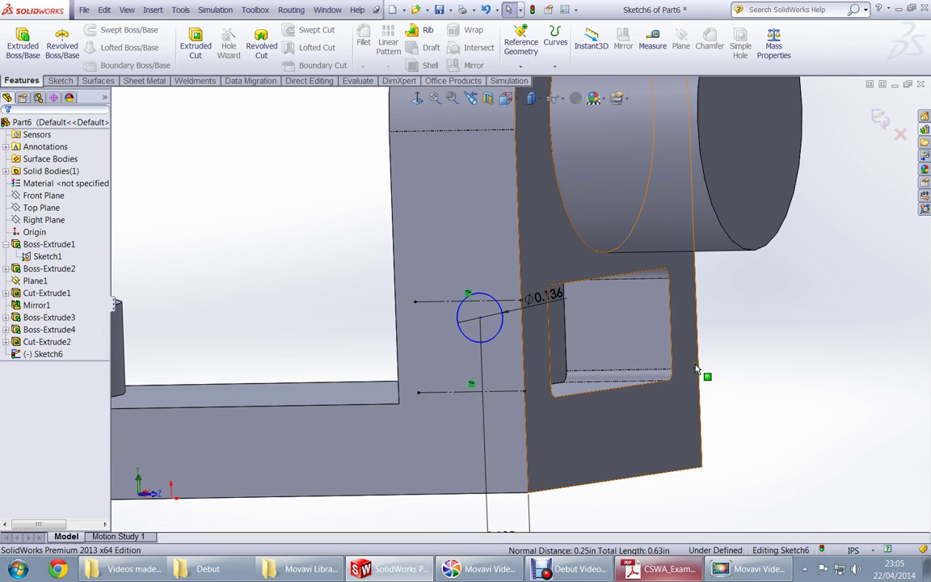
{"action": "key", "text": "l"}
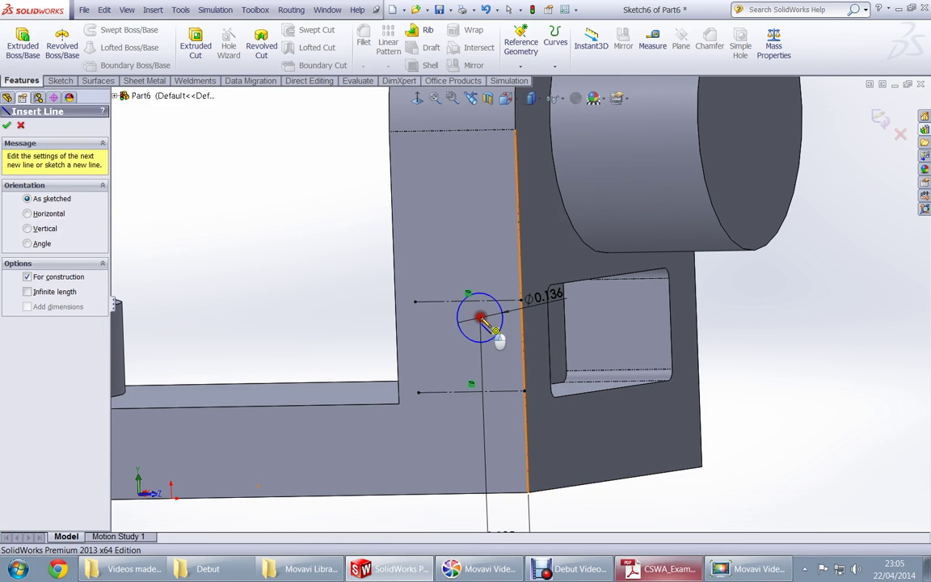
{"action": "left_click", "coordinate": [480, 320]}
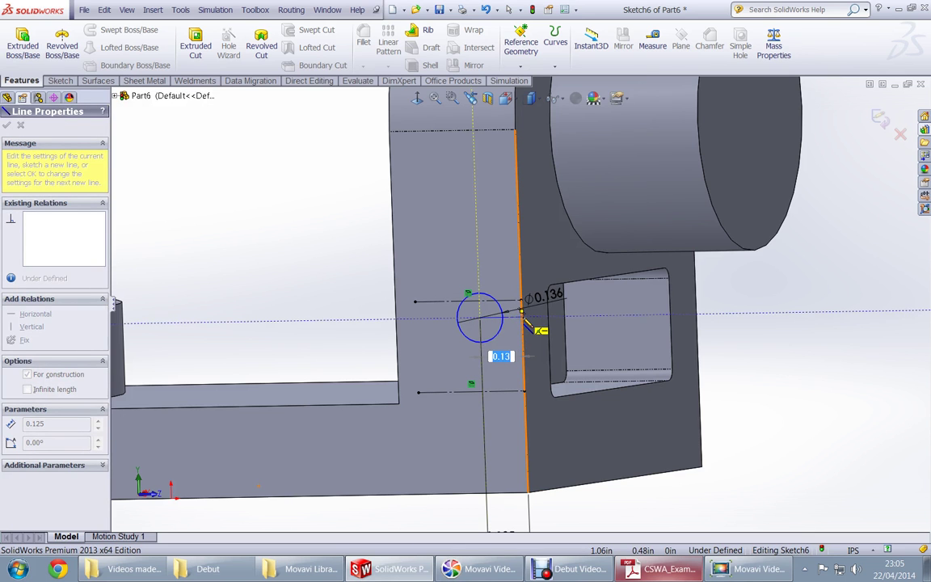
{"action": "double_click", "coordinate": [816, 320]}
{"action": "key", "text": "Escape"}
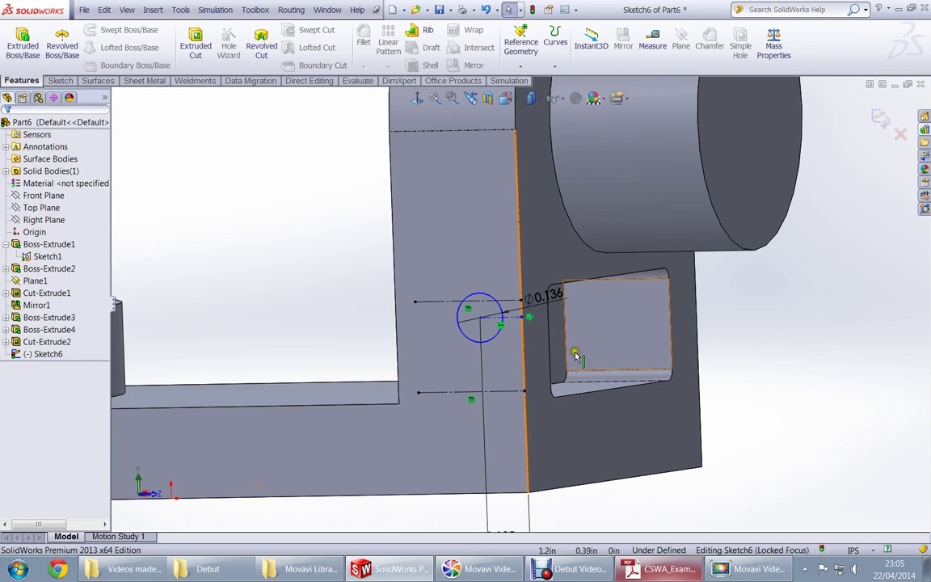
{"action": "middle_click_drag", "start_coordinate": [561, 374], "coordinate": [587, 354]}
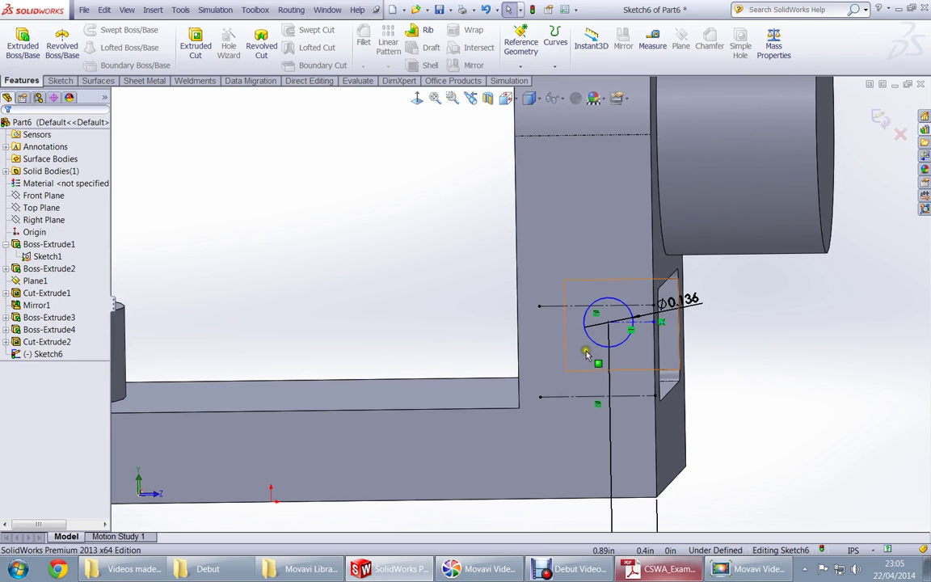
{"action": "left_click", "coordinate": [645, 324]}
{"action": "left_click", "coordinate": [642, 396], "text": "ctrl"}
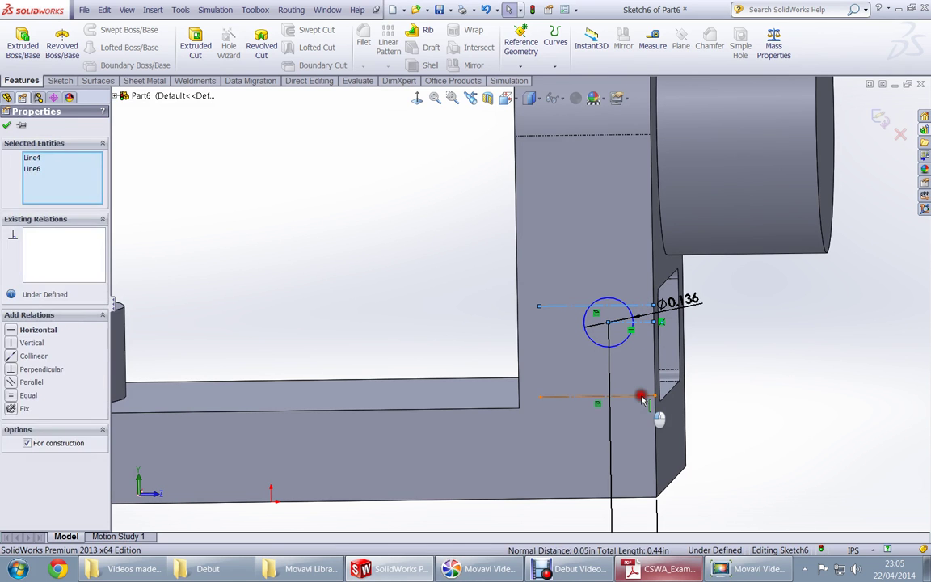
{"action": "left_click", "coordinate": [641, 396], "text": "ctrl"}
{"action": "left_click", "coordinate": [641, 396], "text": "ctrl"}
{"action": "left_click", "coordinate": [651, 387], "text": "ctrl"}
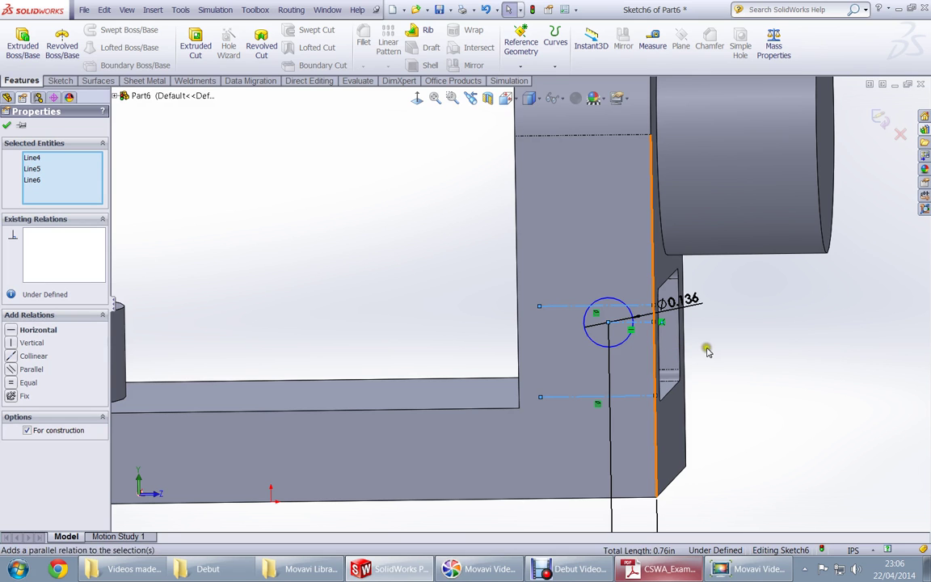
{"action": "left_click", "coordinate": [803, 340]}
Move the circle centre lower and select the construction lines to relate them
{"action": "scroll", "coordinate": [745, 353], "scroll_direction": "down", "scroll_amount": 3}
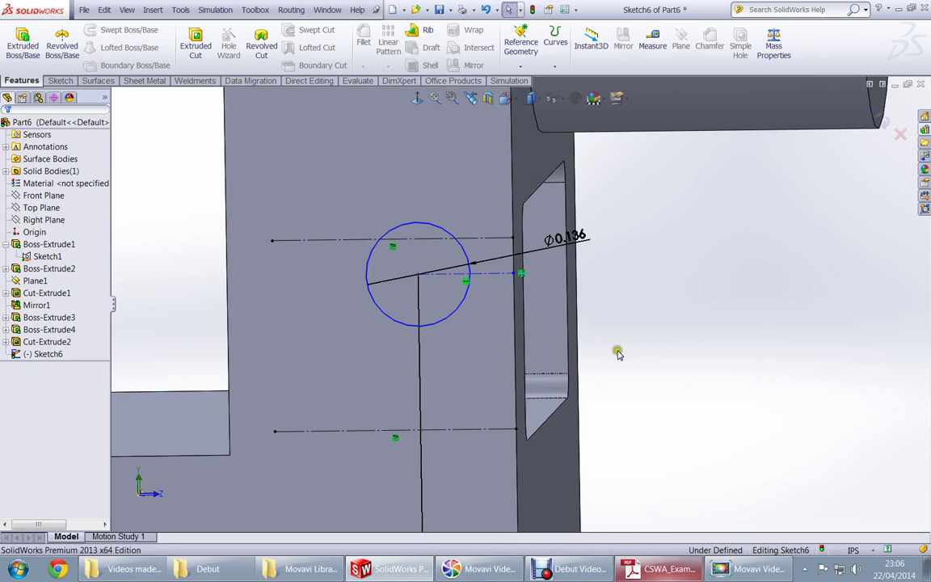
{"action": "left_click_drag", "start_coordinate": [414, 277], "coordinate": [416, 334]}
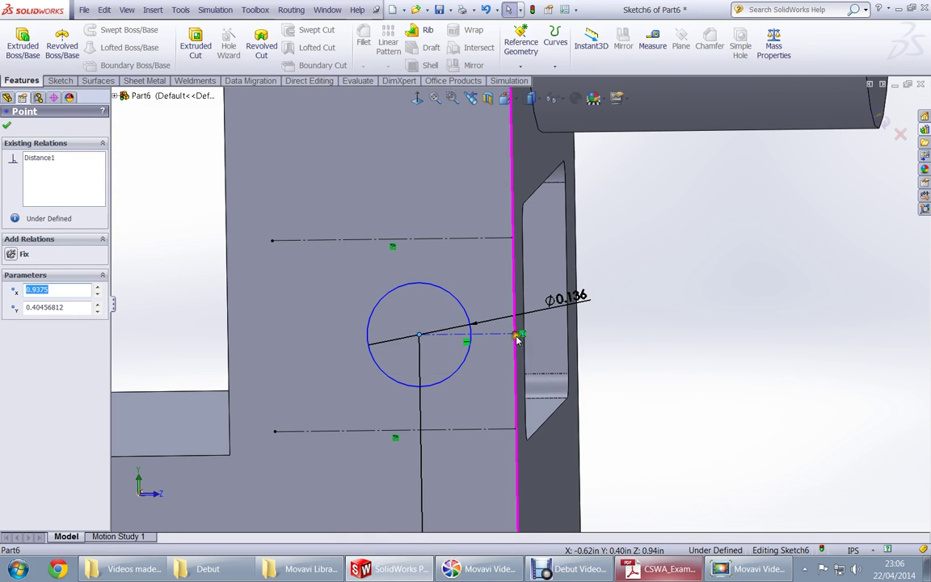
{"action": "left_click", "coordinate": [502, 336]}
{"action": "left_click", "coordinate": [502, 334]}
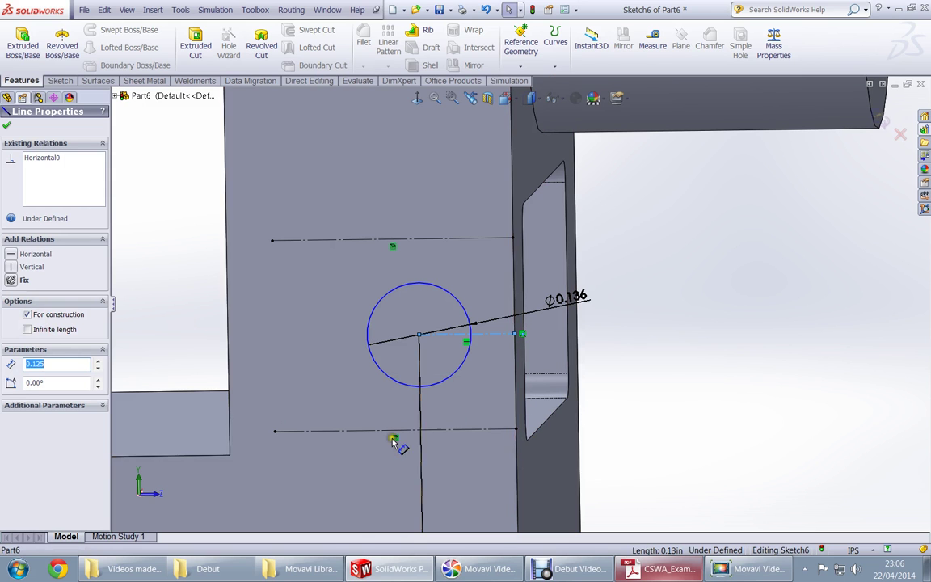
{"action": "left_click", "coordinate": [390, 244]}
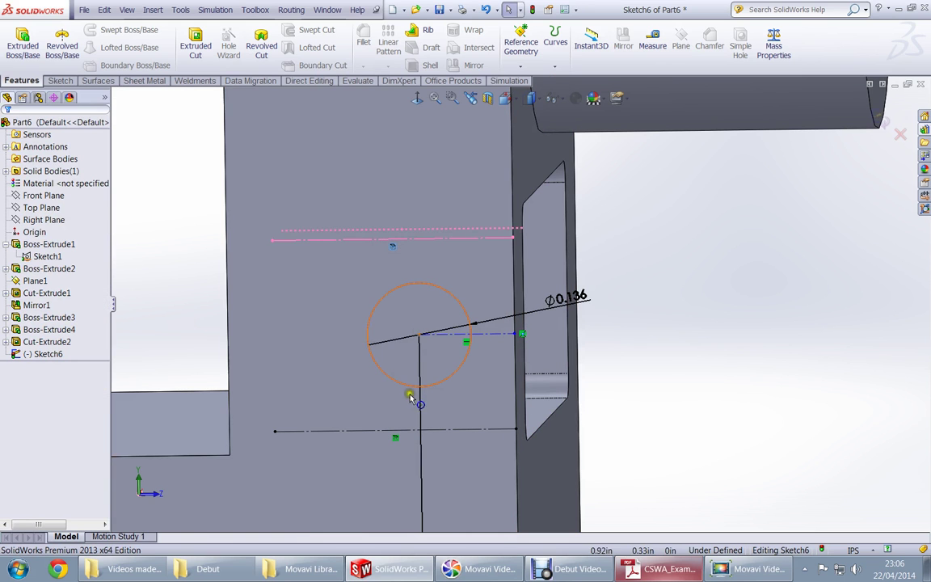
{"action": "left_click", "coordinate": [395, 441]}
{"action": "left_click", "coordinate": [709, 342]}
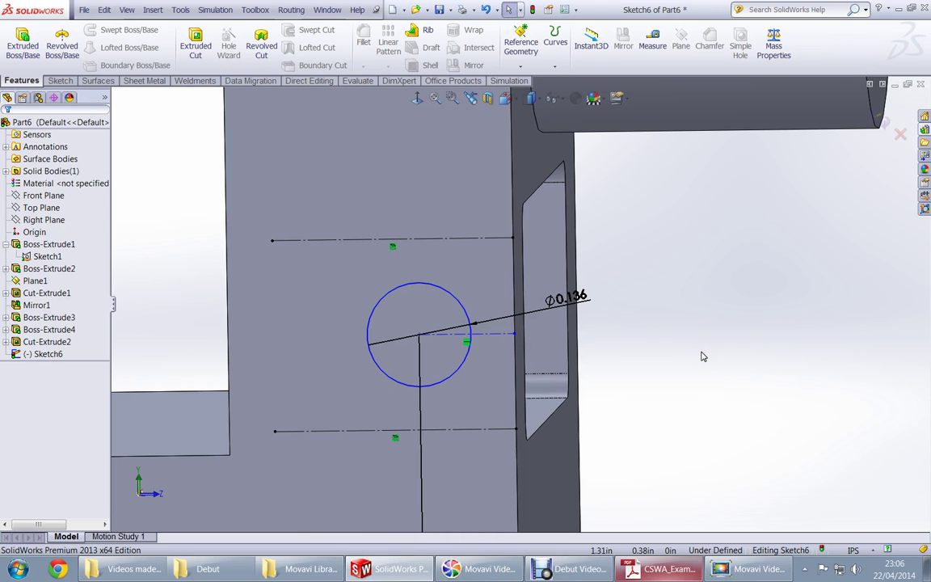
{"action": "left_click", "coordinate": [467, 334]}
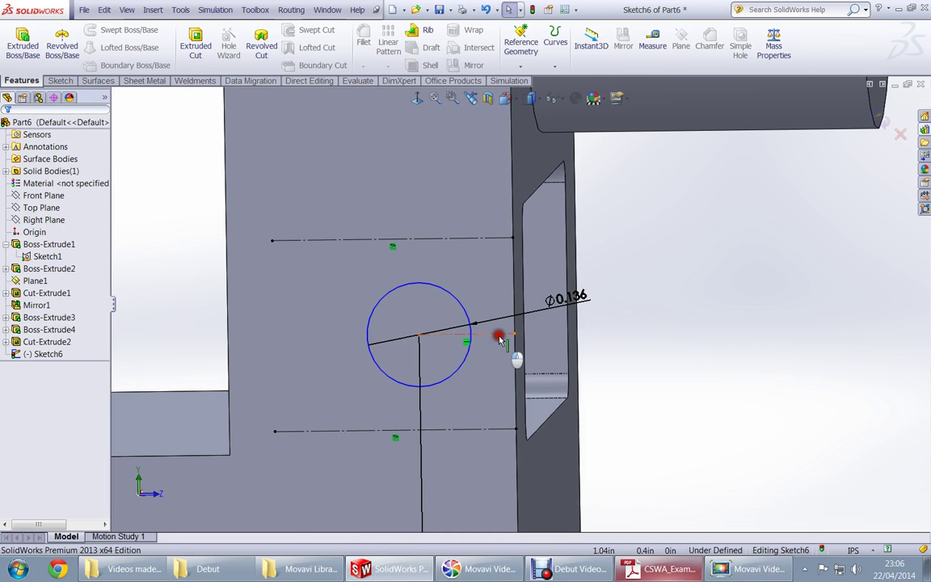
{"action": "left_click", "coordinate": [474, 263], "text": "ctrl"}
{"action": "left_click", "coordinate": [475, 430], "text": "ctrl"}
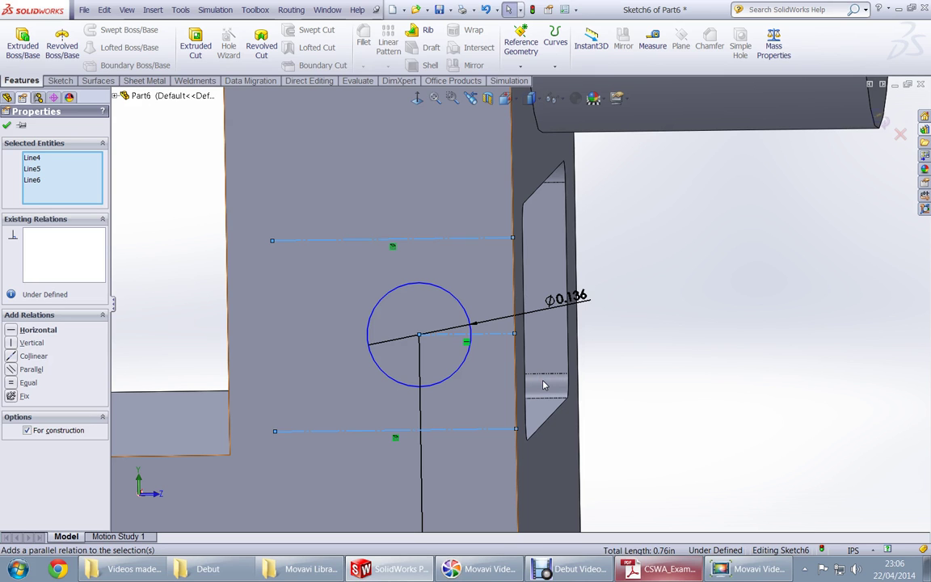
{"action": "left_click", "coordinate": [754, 361]}
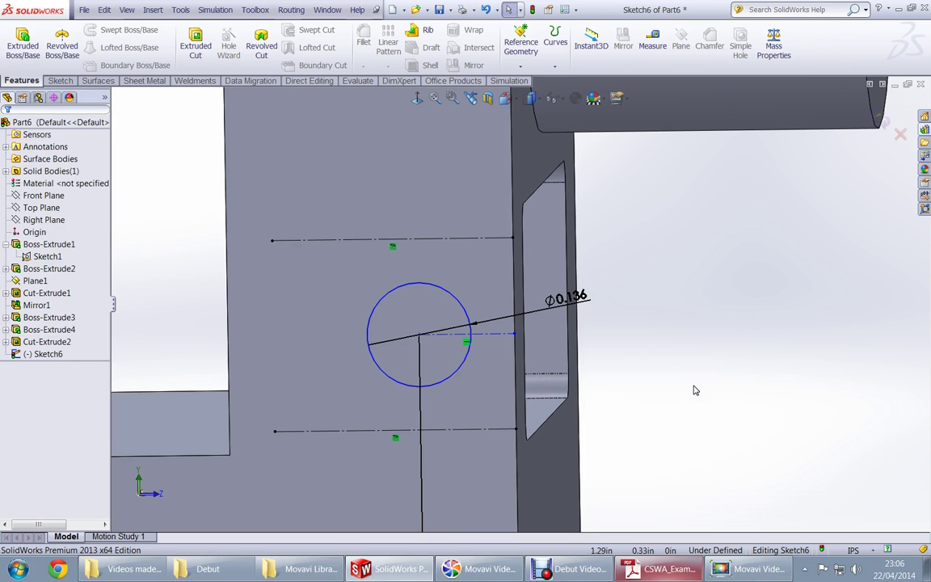
Draw a vertical line from the bottom construction line to the top one
{"action": "key", "text": "l"}
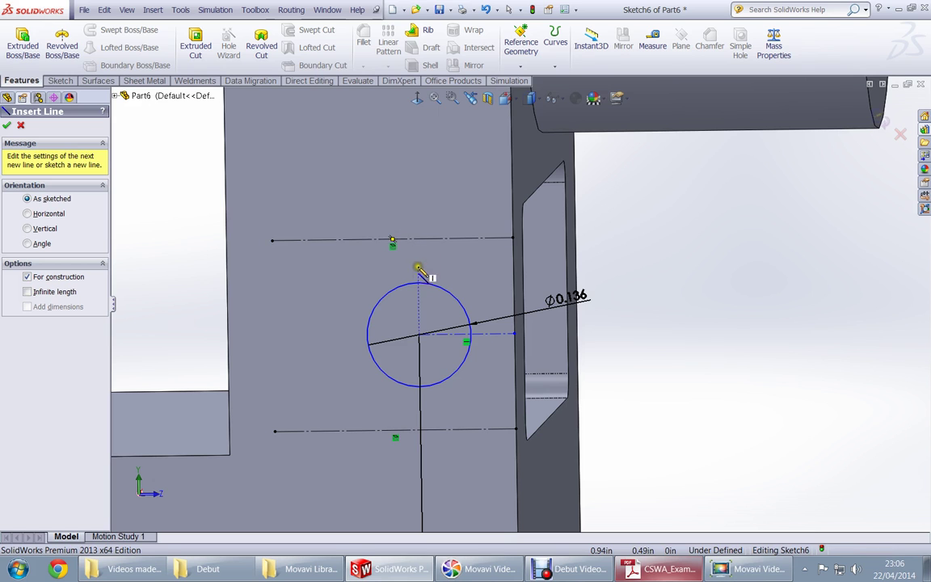
{"action": "scroll", "coordinate": [421, 356], "scroll_direction": "up", "scroll_amount": 2}
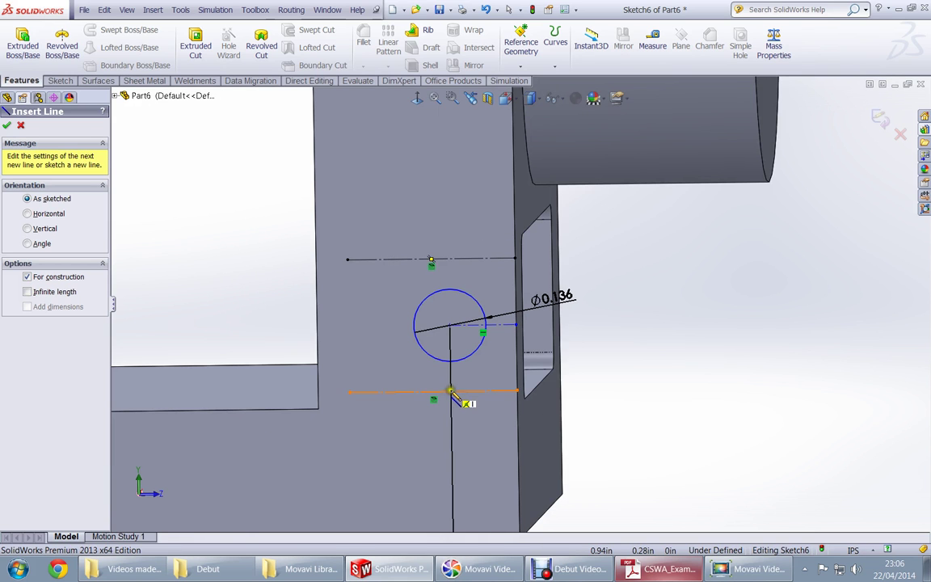
{"action": "left_click", "coordinate": [450, 394]}
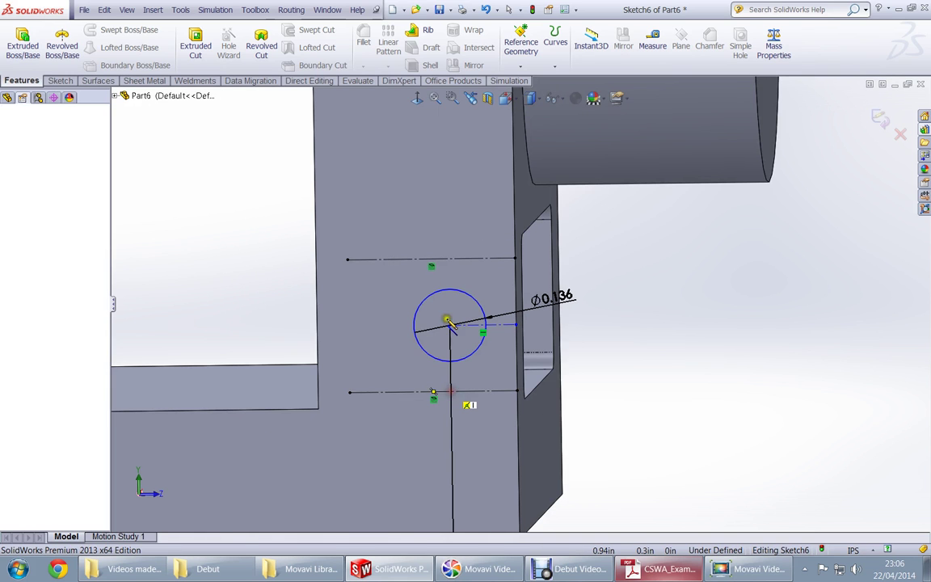
{"action": "left_click", "coordinate": [450, 260]}
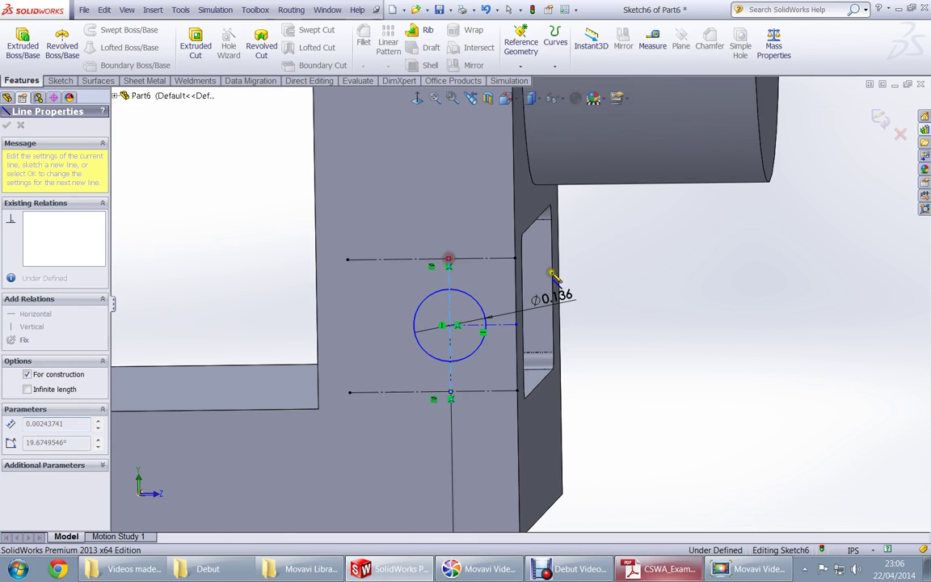
{"action": "key", "text": "Escape"}
{"action": "key", "text": "Escape"}
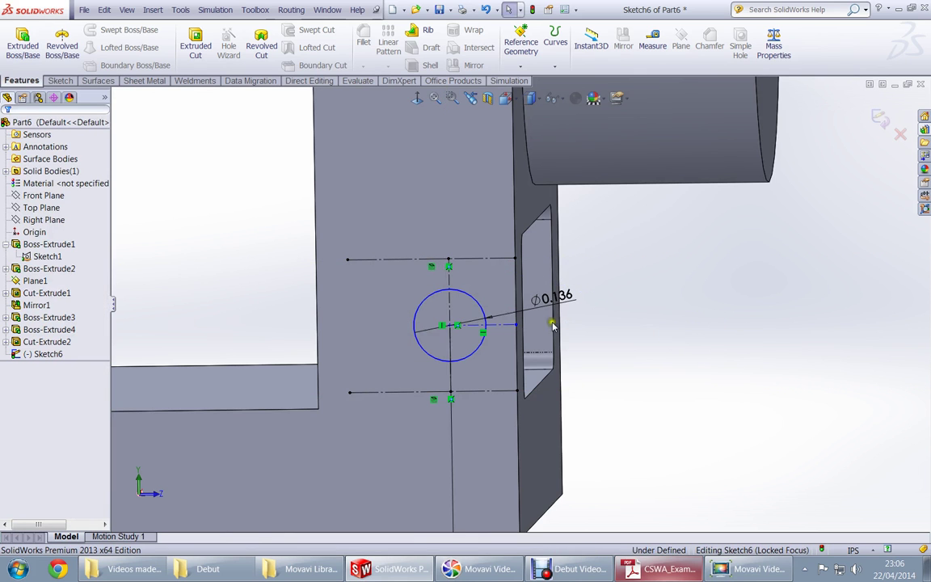
Make the circle centre coincident with the vertical line's midpoint
{"action": "left_click", "coordinate": [450, 326]}
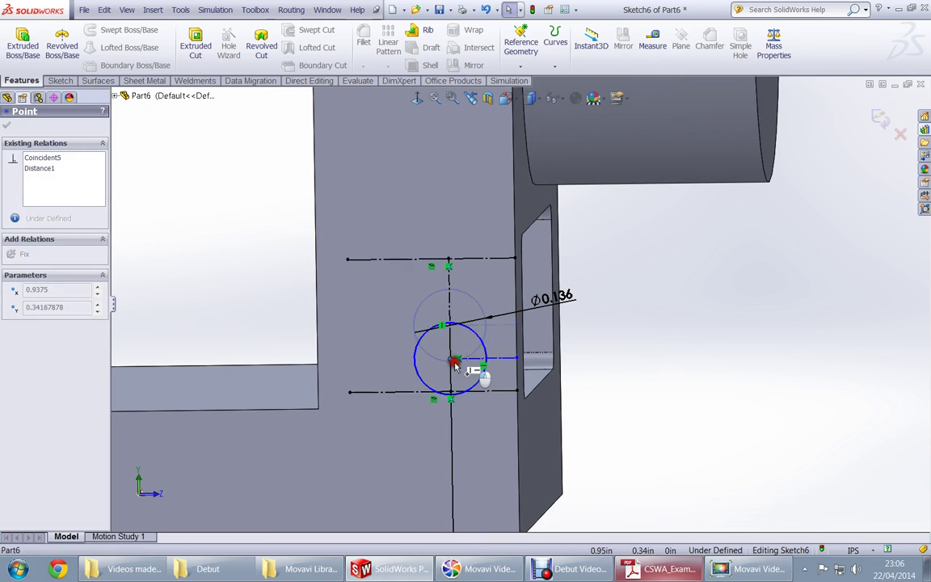
{"action": "mouse_move", "coordinate": [452, 327]}
{"action": "left_mouse_down"}
{"action": "mouse_move", "coordinate": [452, 317]}
{"action": "mouse_move", "coordinate": [450, 342]}
{"action": "left_mouse_up"}
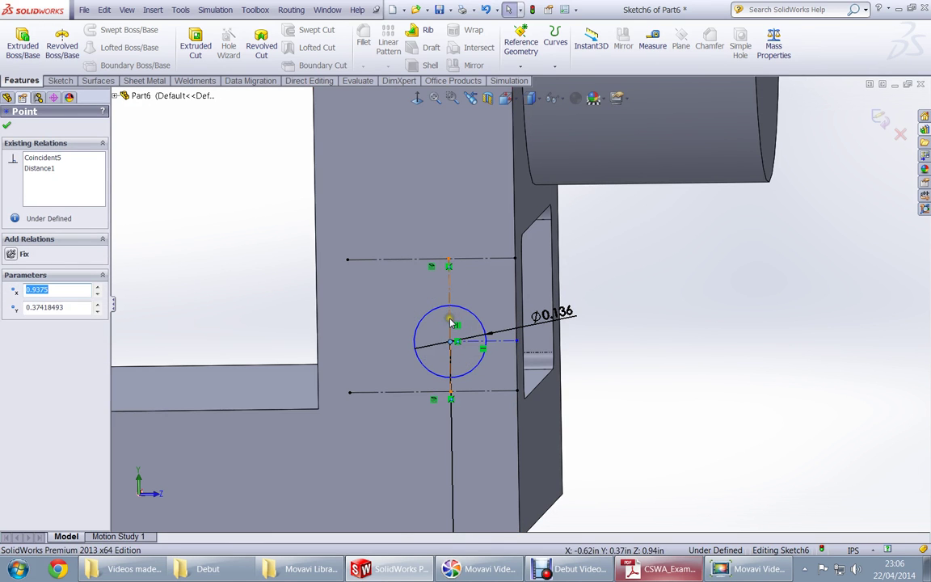
{"action": "left_click", "coordinate": [451, 322]}
{"action": "right_click", "coordinate": [451, 323]}
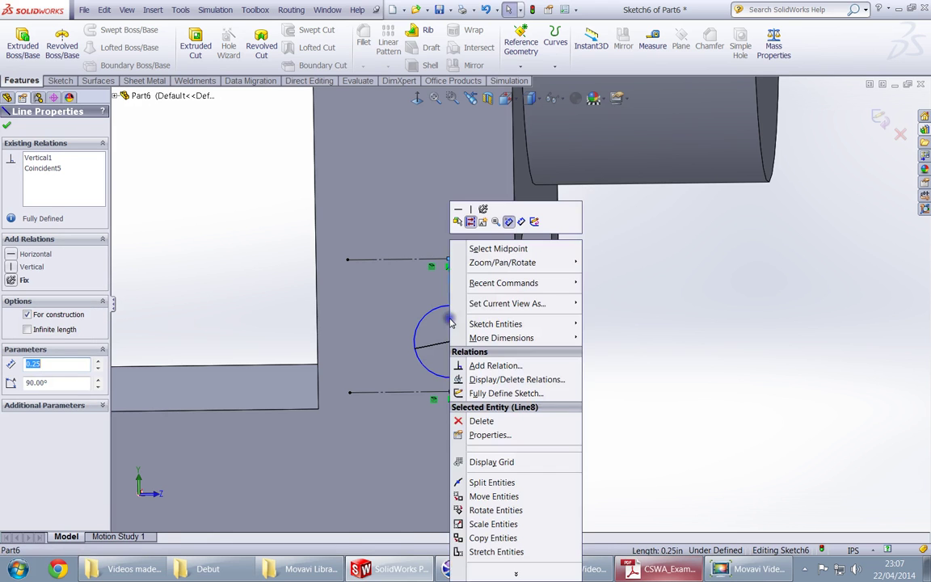
{"action": "left_click", "coordinate": [499, 249]}
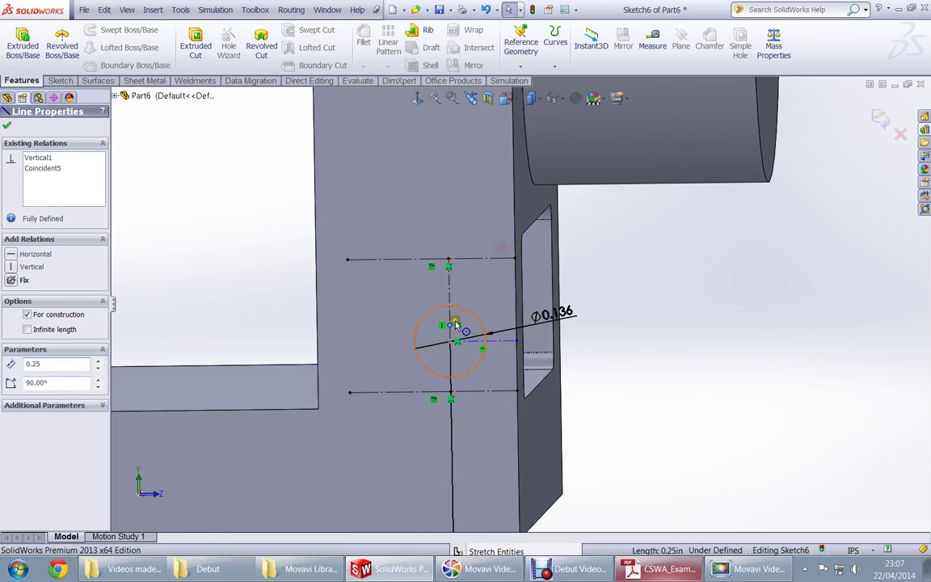
{"action": "left_click", "coordinate": [450, 341], "text": "ctrl"}
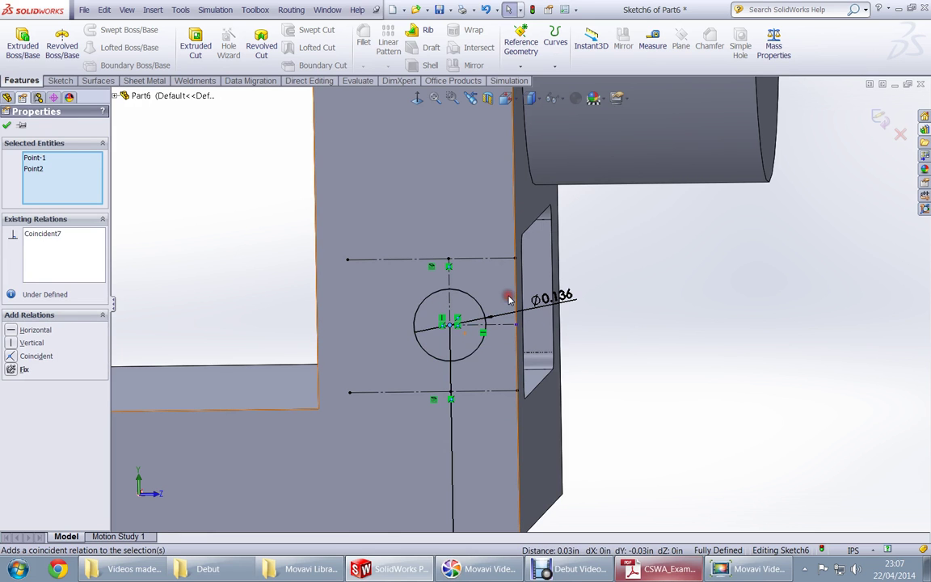
{"action": "left_click", "coordinate": [655, 329]}
{"action": "middle_click_drag", "start_coordinate": [615, 361], "coordinate": [610, 364]}
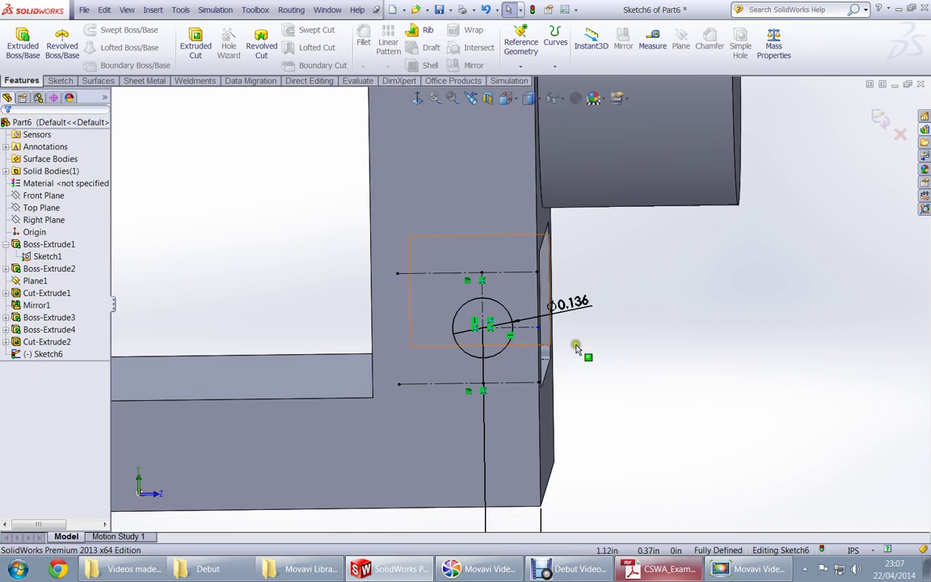
Cut the Ø0.136 hole Through All as Cut-Extrude3
{"action": "right_click", "coordinate": [706, 331]}
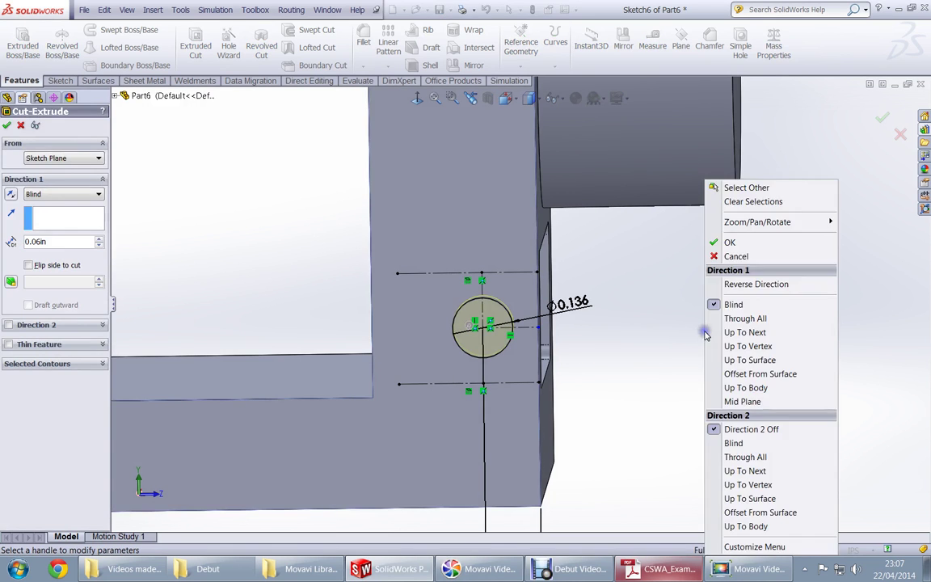
{"action": "left_click", "coordinate": [741, 320]}
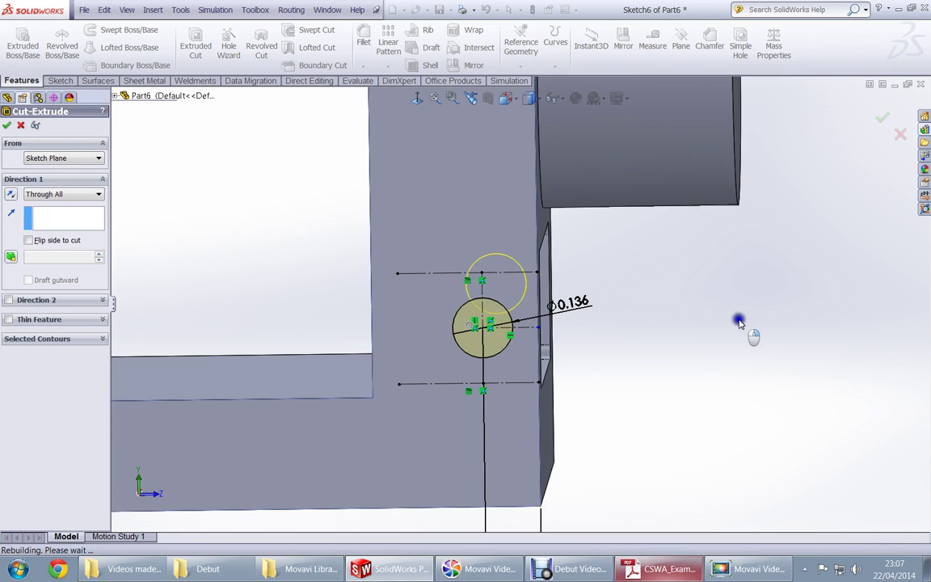
{"action": "right_click", "coordinate": [738, 321]}
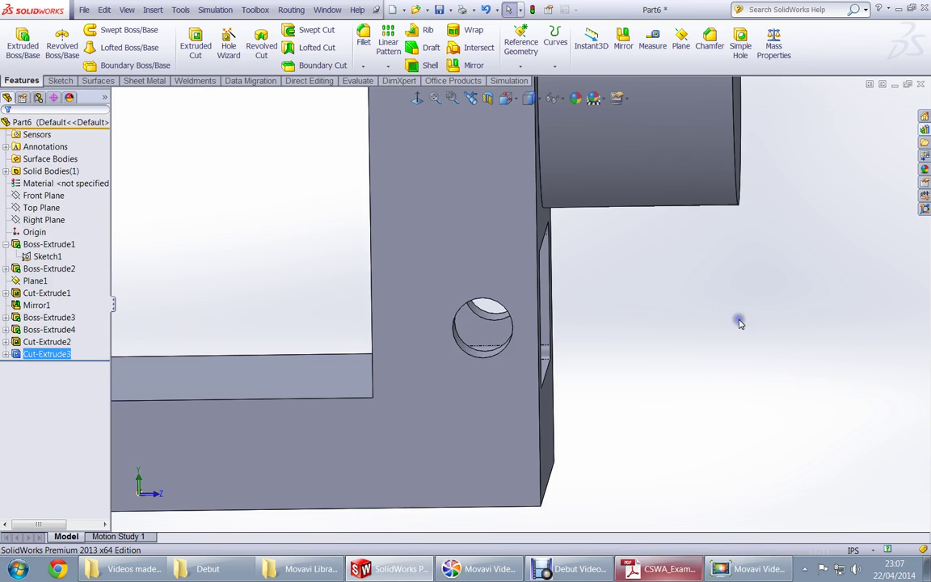
{"action": "middle_click_drag", "start_coordinate": [738, 318], "coordinate": [592, 367]}
{"action": "key", "text": "alt+Tab"}
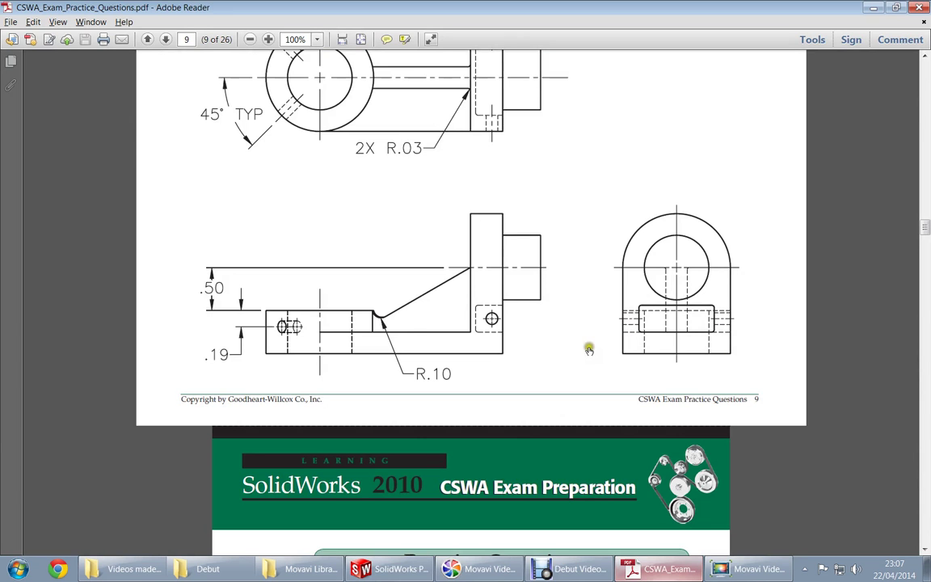
Check the 2B and 2C drawings on CSWA PDF pages 8–9, then zoom out on the SolidWorks bracket
{"action": "scroll", "coordinate": [590, 350], "scroll_direction": "up", "scroll_amount": 3}
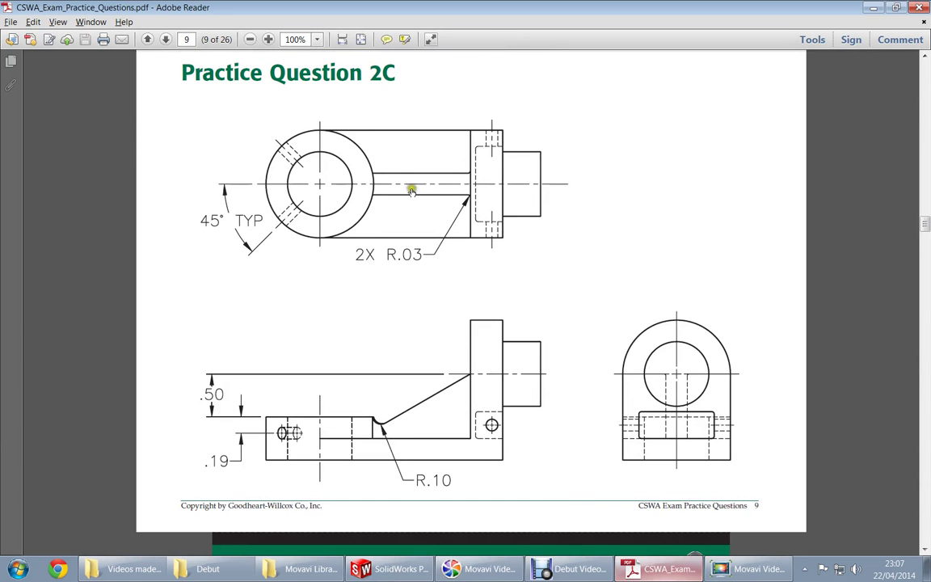
{"action": "scroll", "coordinate": [427, 214], "scroll_direction": "up", "scroll_amount": 6}
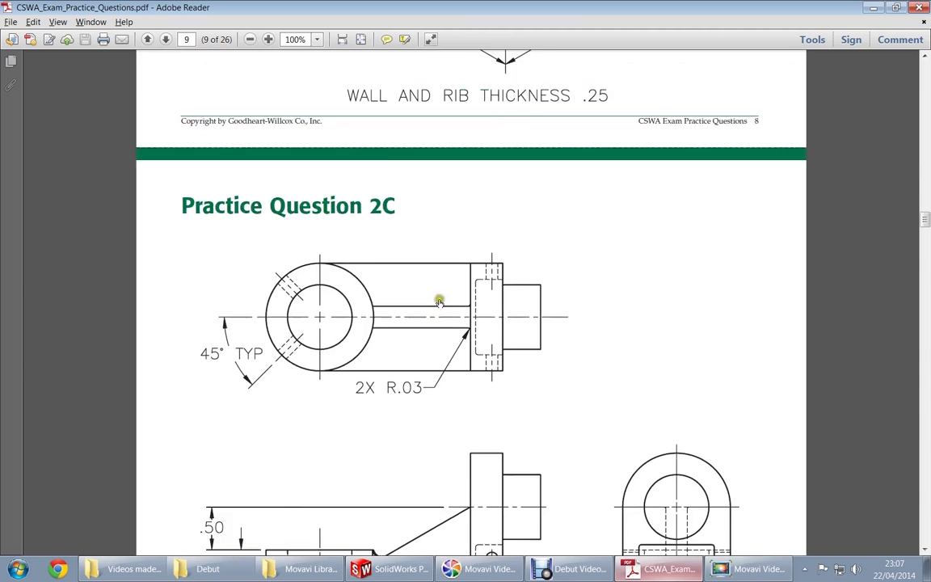
{"action": "scroll", "coordinate": [391, 404], "scroll_direction": "up", "scroll_amount": 6}
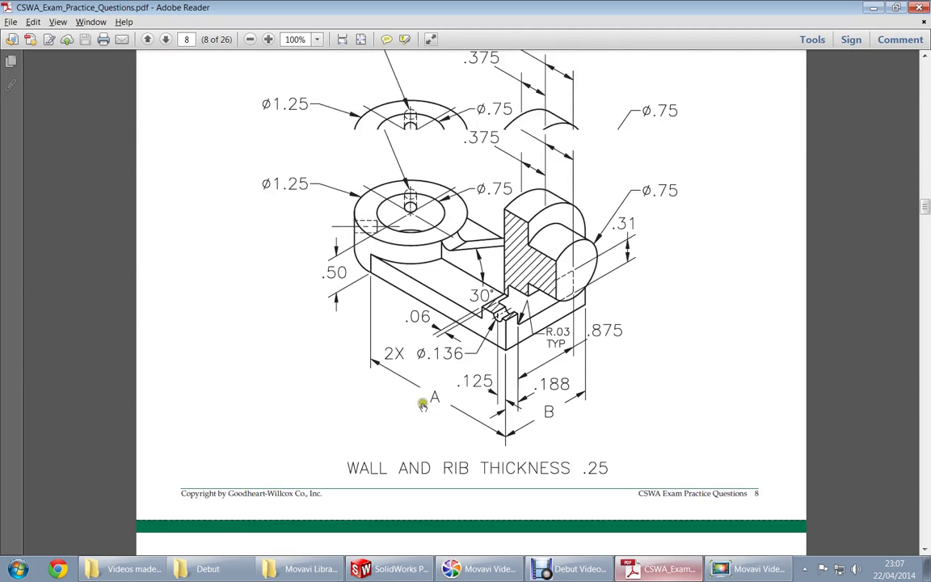
{"action": "scroll", "coordinate": [435, 351], "scroll_direction": "down", "scroll_amount": 3}
{"action": "scroll", "coordinate": [436, 351], "scroll_direction": "down", "scroll_amount": 5}
{"action": "key", "text": "alt+Tab"}
{"action": "scroll", "coordinate": [467, 365], "scroll_direction": "up", "scroll_amount": 5}
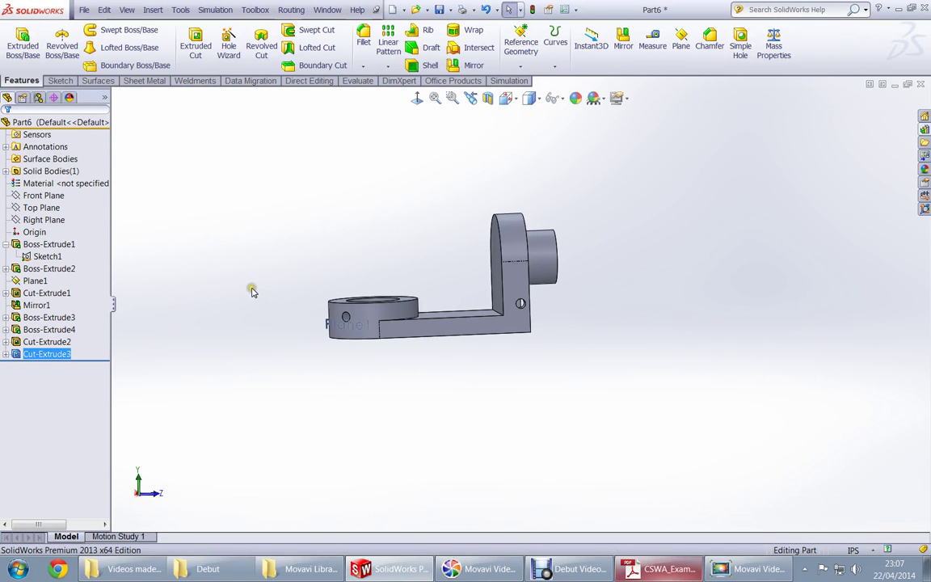
Start a sketch on the Right Plane, face it normal, and begin the rib line at the upright wall
{"action": "left_click", "coordinate": [45, 220]}
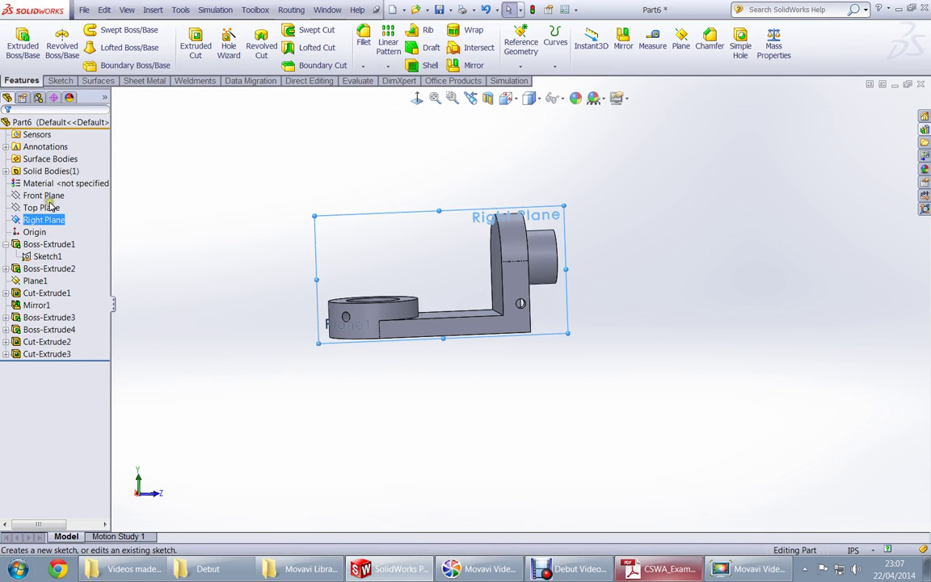
{"action": "left_click", "coordinate": [50, 198]}
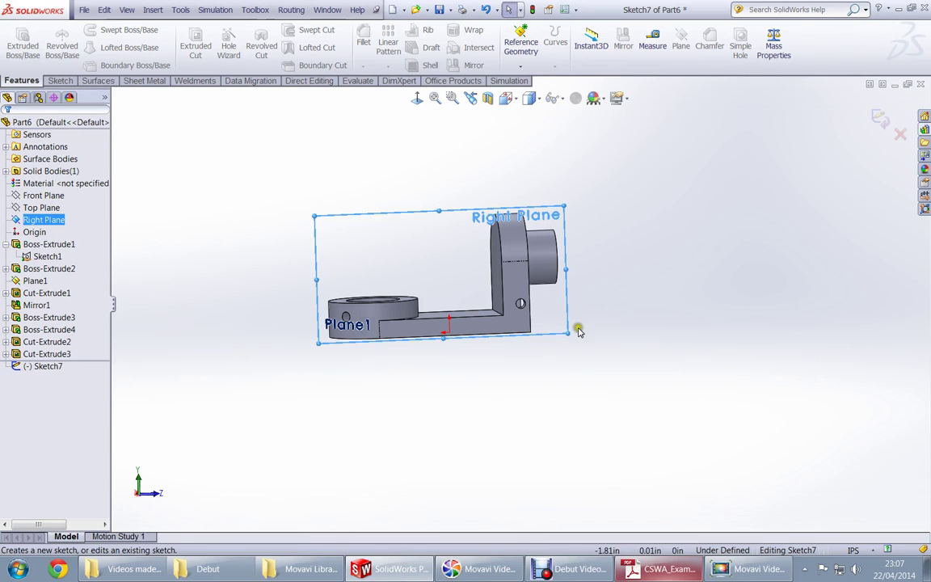
{"action": "right_click_drag", "start_coordinate": [695, 317], "coordinate": [644, 317]}
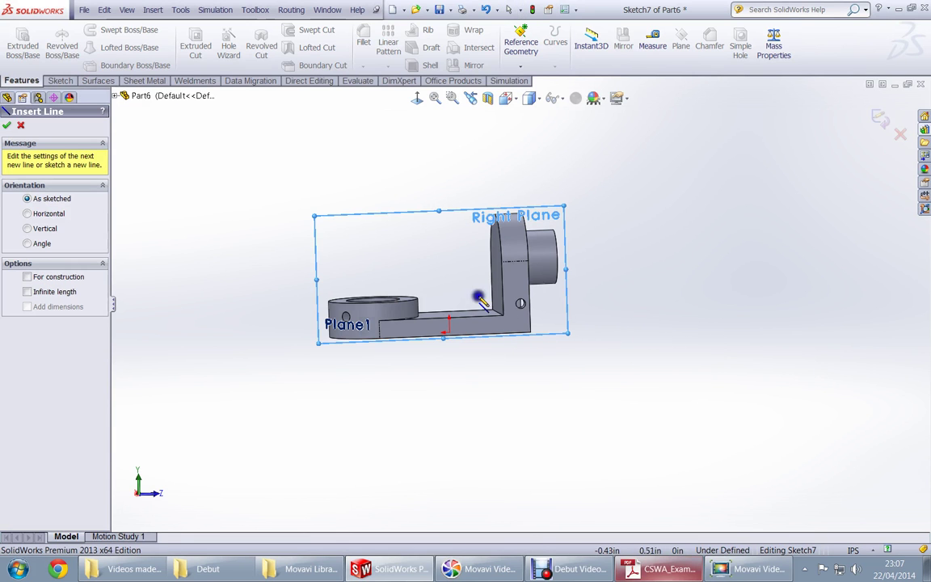
{"action": "left_click", "coordinate": [418, 98]}
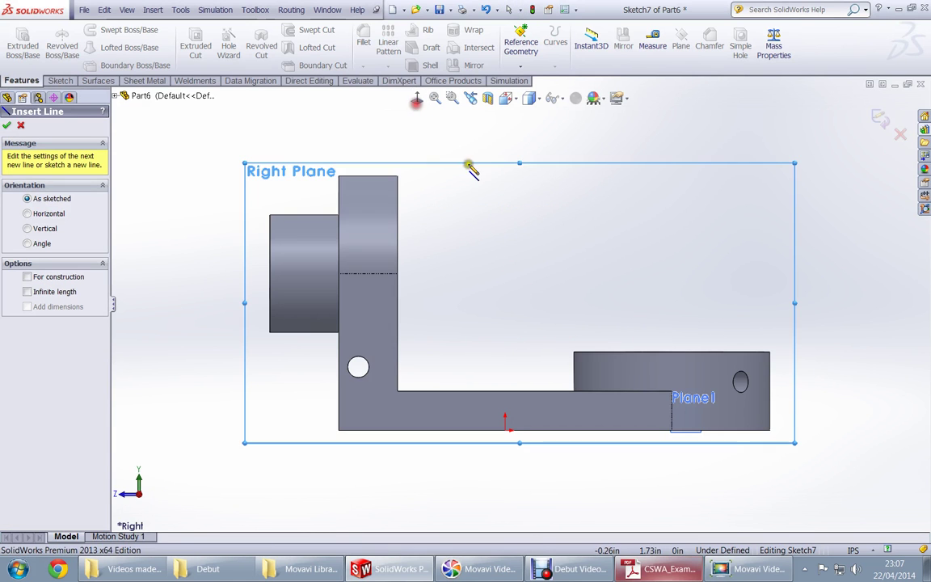
{"action": "left_click", "coordinate": [398, 274]}
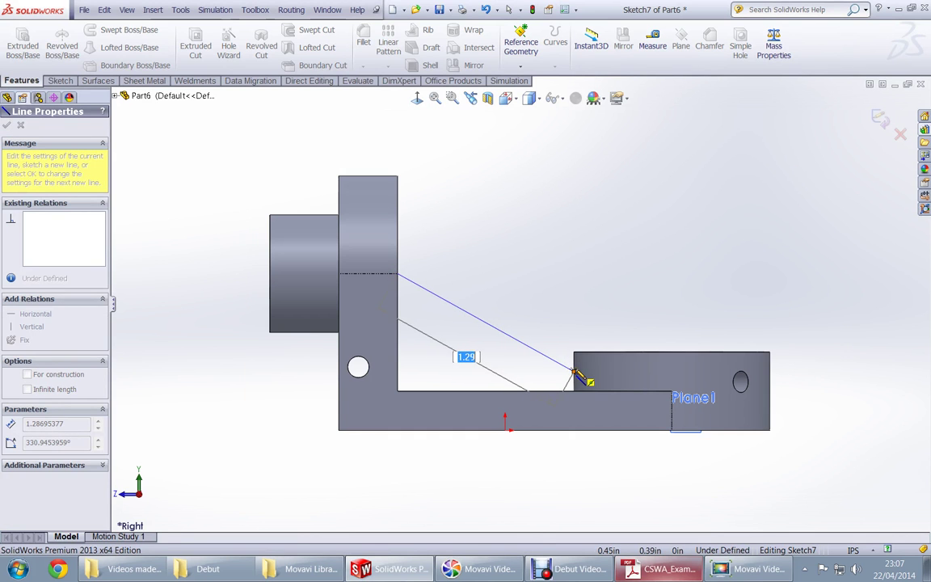
End the sloped line at the base block corner, checking the practice drawing before and after
{"action": "key", "text": "alt+Tab"}
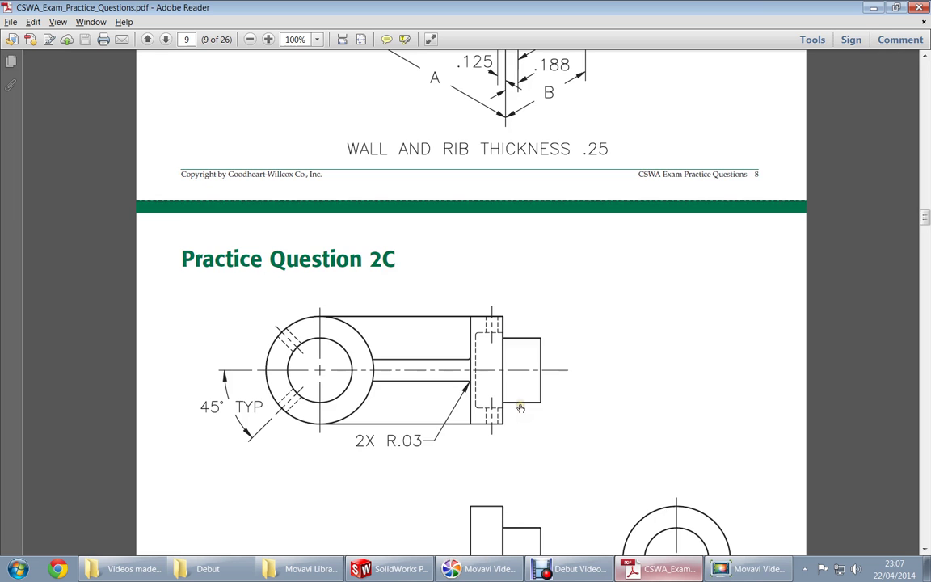
{"action": "scroll", "coordinate": [522, 406], "scroll_direction": "down", "scroll_amount": 5}
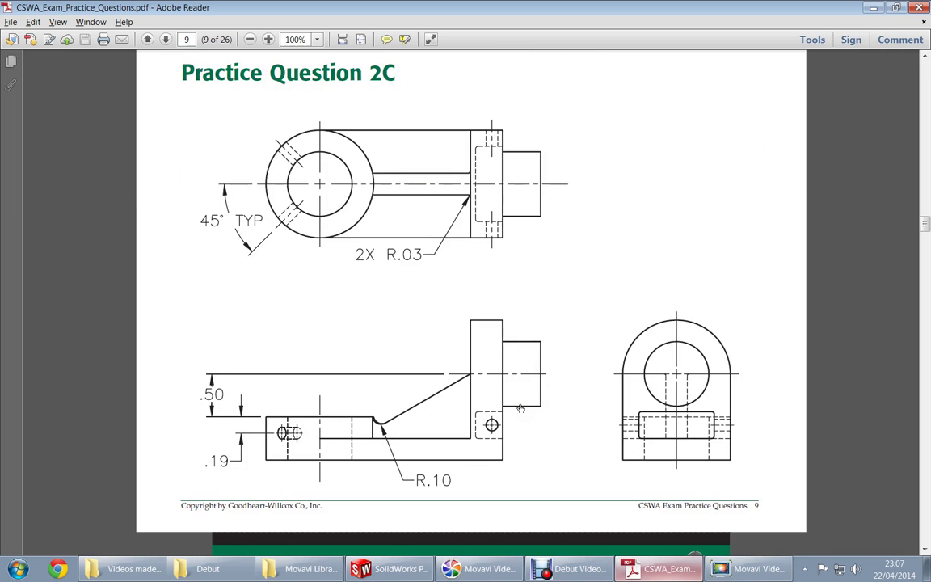
{"action": "key", "text": "alt+Tab"}
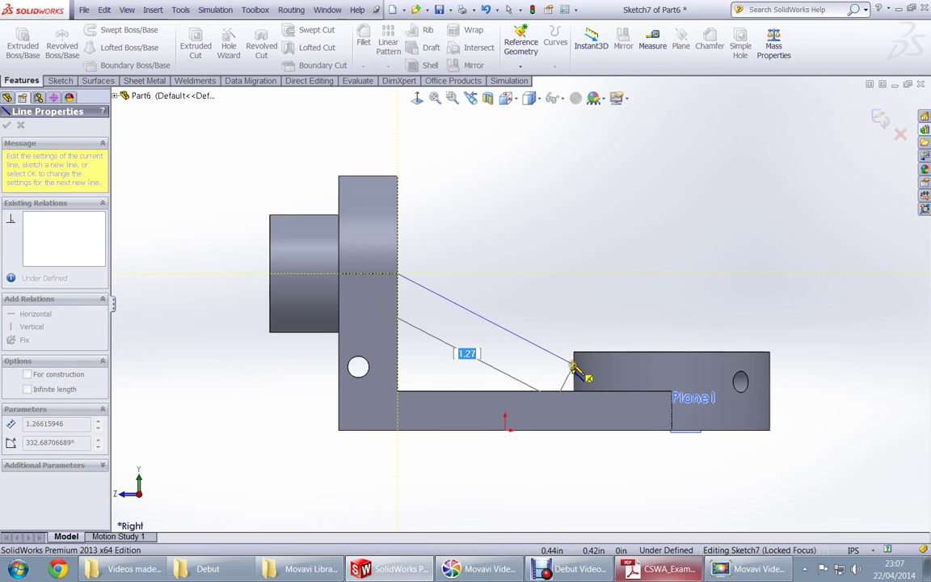
{"action": "left_click", "coordinate": [579, 362]}
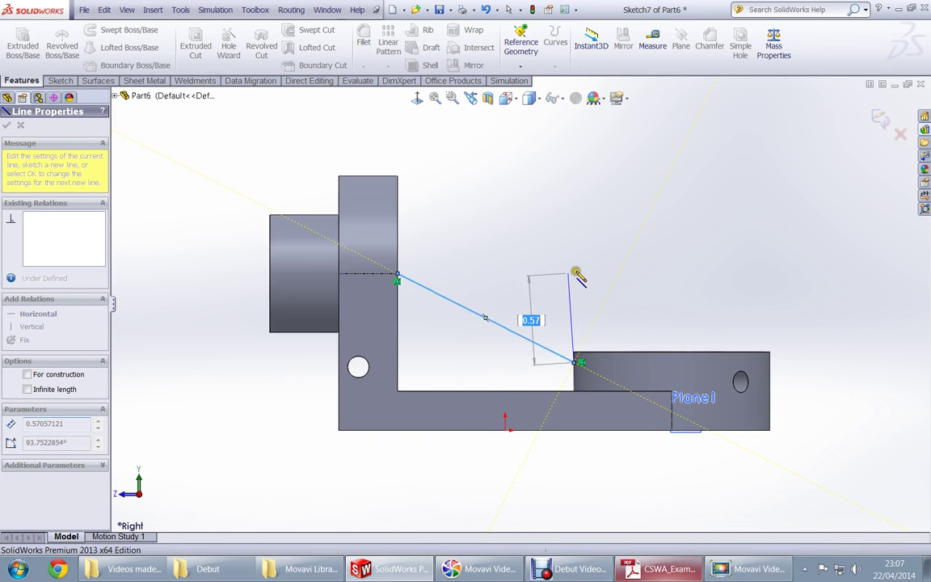
{"action": "right_click_drag", "start_coordinate": [624, 261], "coordinate": [598, 227]}
{"action": "key", "text": "alt+Tab"}
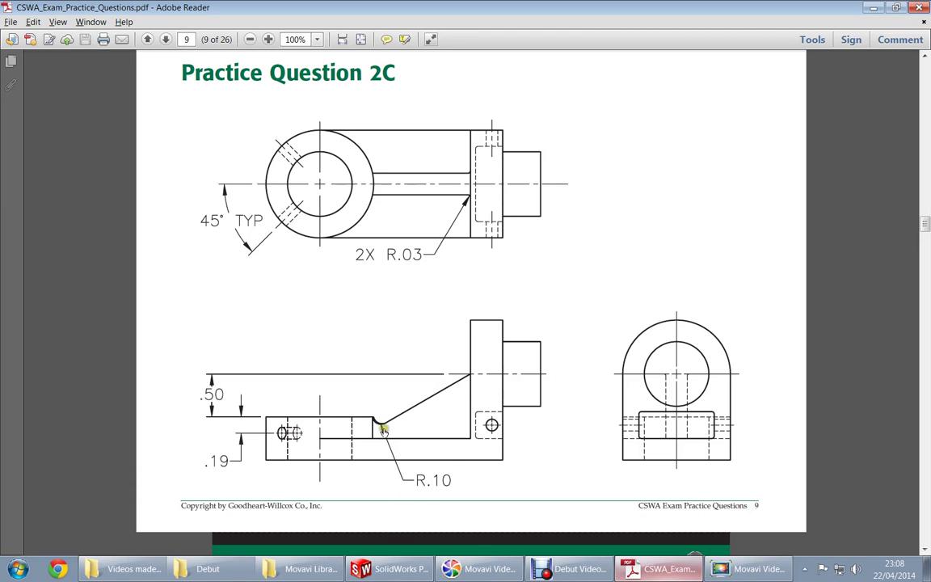
{"action": "scroll", "coordinate": [409, 402], "scroll_direction": "up", "scroll_amount": 10}
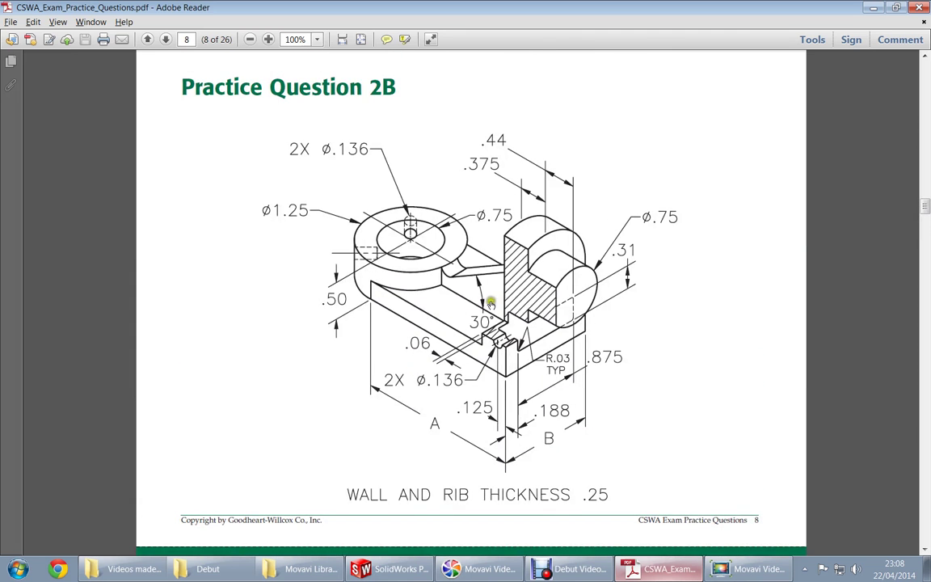
{"action": "key", "text": "alt+Tab"}
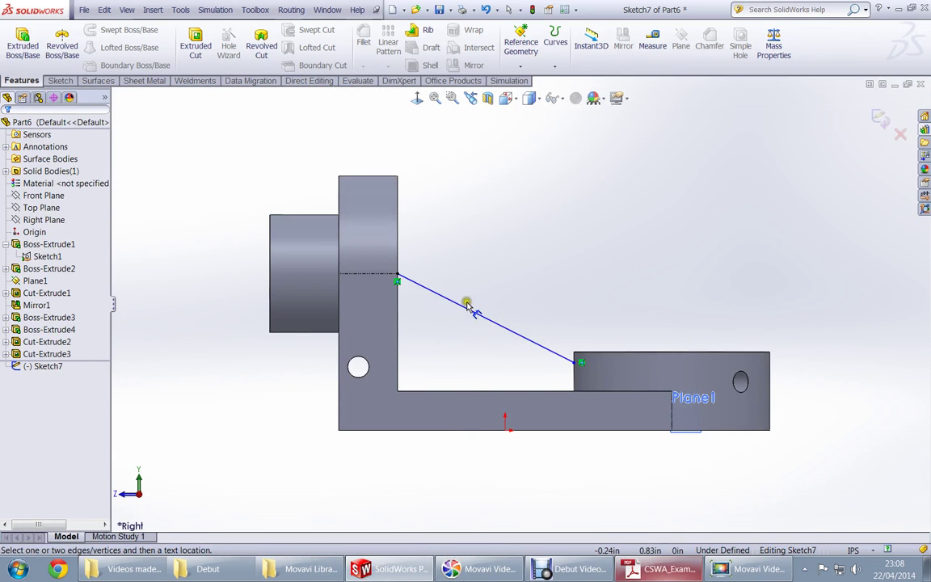
Dimension the sloped line at 30° from the base edge and start a Rib from Sketch7
{"action": "left_click", "coordinate": [469, 309]}
{"action": "left_click", "coordinate": [478, 392]}
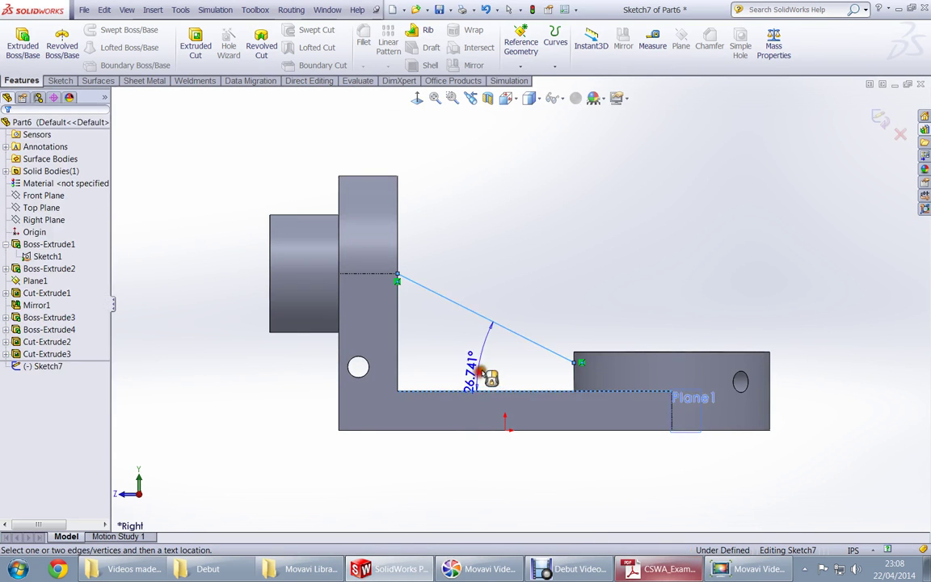
{"action": "left_click", "coordinate": [493, 365]}
{"action": "type", "text": "30"}
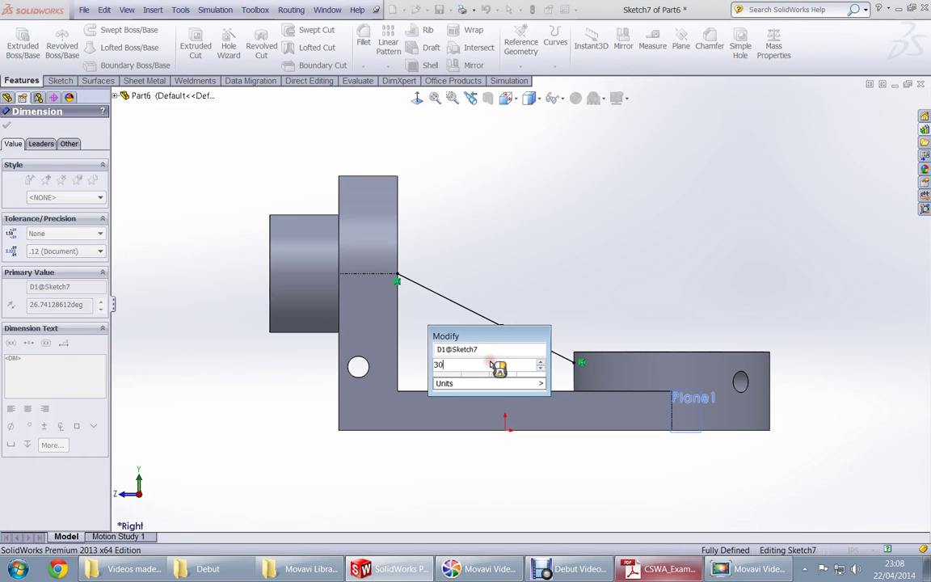
{"action": "key", "text": "Return"}
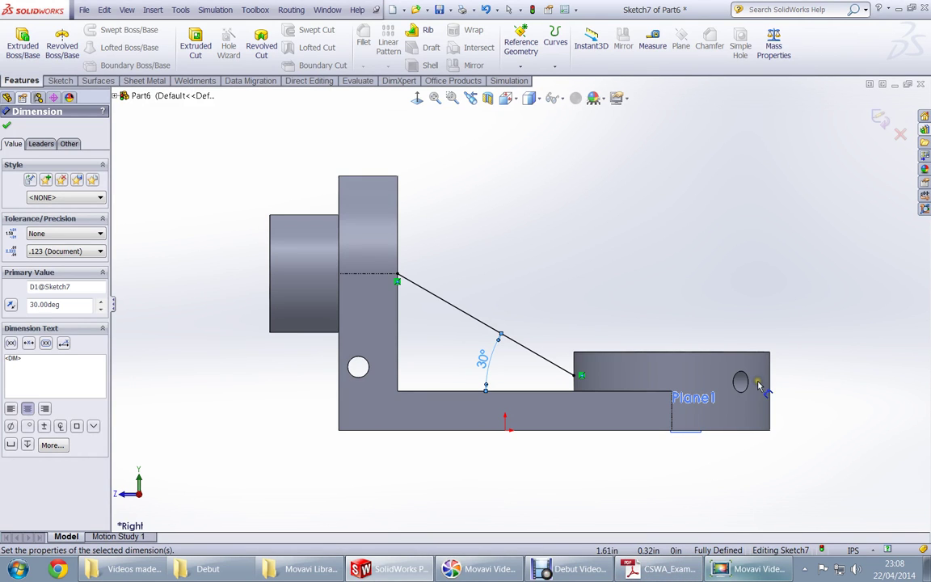
{"action": "left_click", "coordinate": [422, 32]}
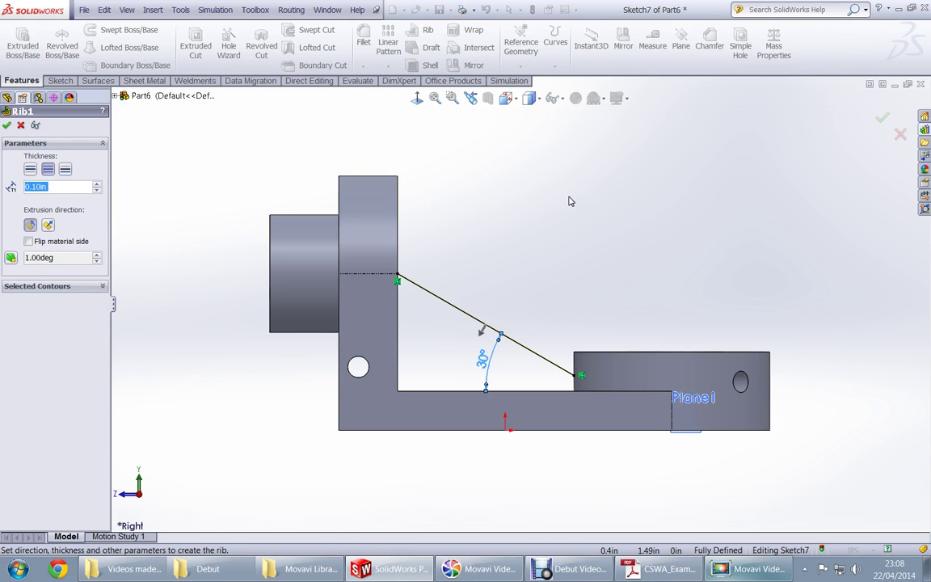
Orbit to preview the rib, check the drawing, and enter a 0.25in rib thickness
{"action": "middle_click_drag", "start_coordinate": [569, 201], "coordinate": [412, 273]}
{"action": "key", "text": "alt+Tab"}
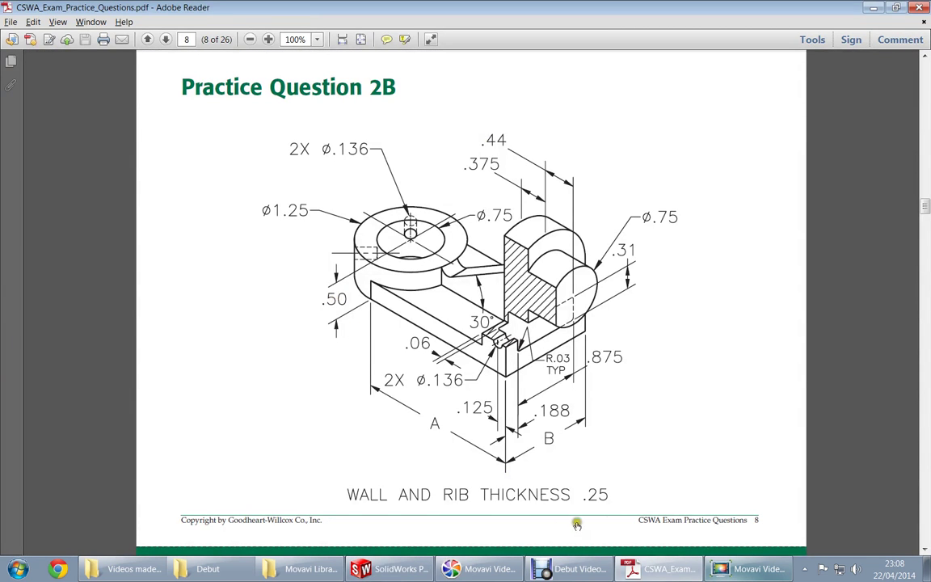
{"action": "key", "text": "alt+Tab"}
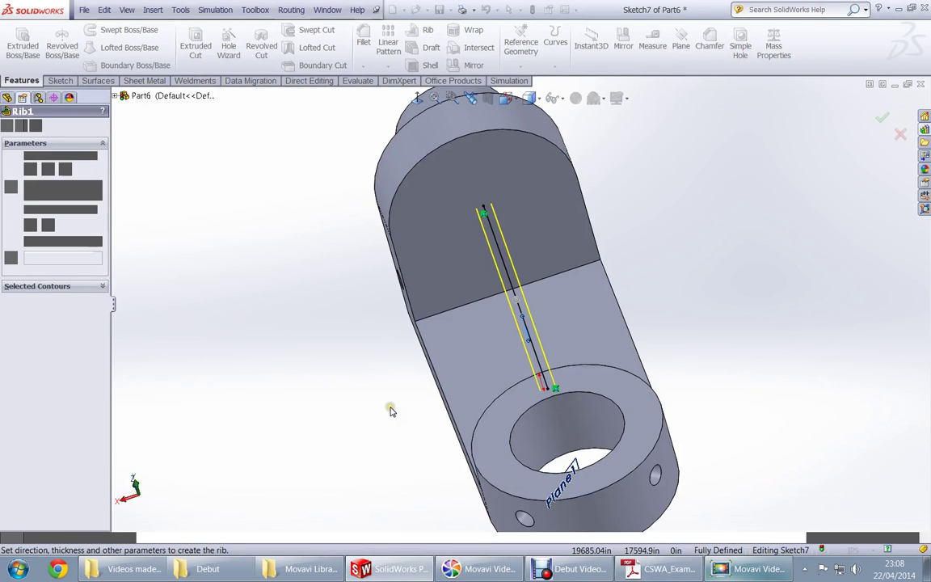
{"action": "left_click", "coordinate": [65, 185]}
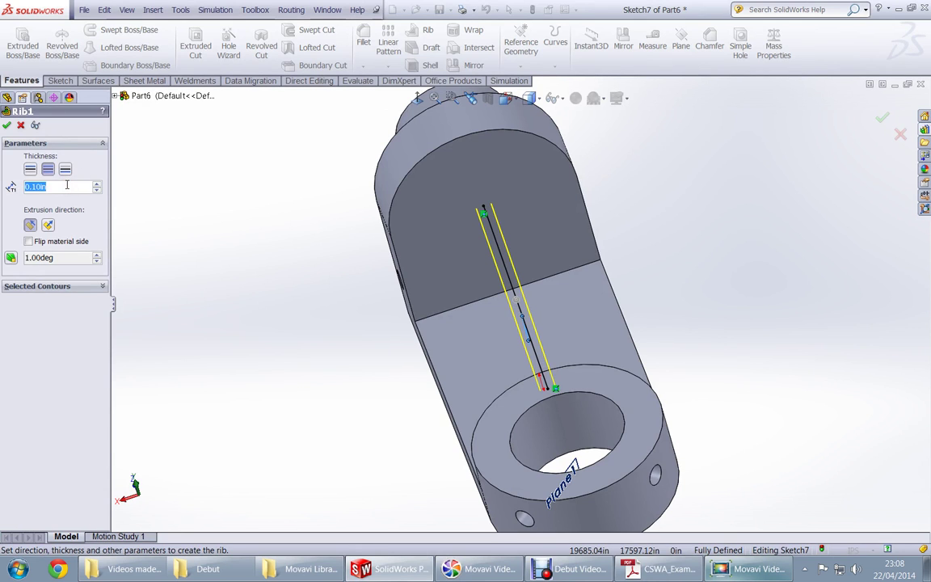
{"action": "type", "text": ".25"}
{"action": "key", "text": "Return"}
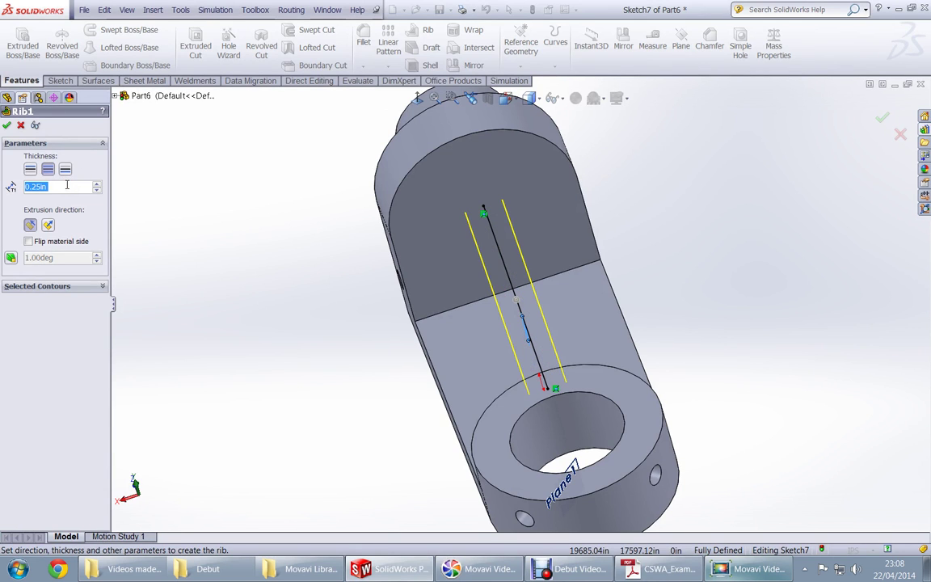
Change the rib thickness to 0.125in and orbit around the bracket to inspect the rib
{"action": "left_click", "coordinate": [67, 186]}
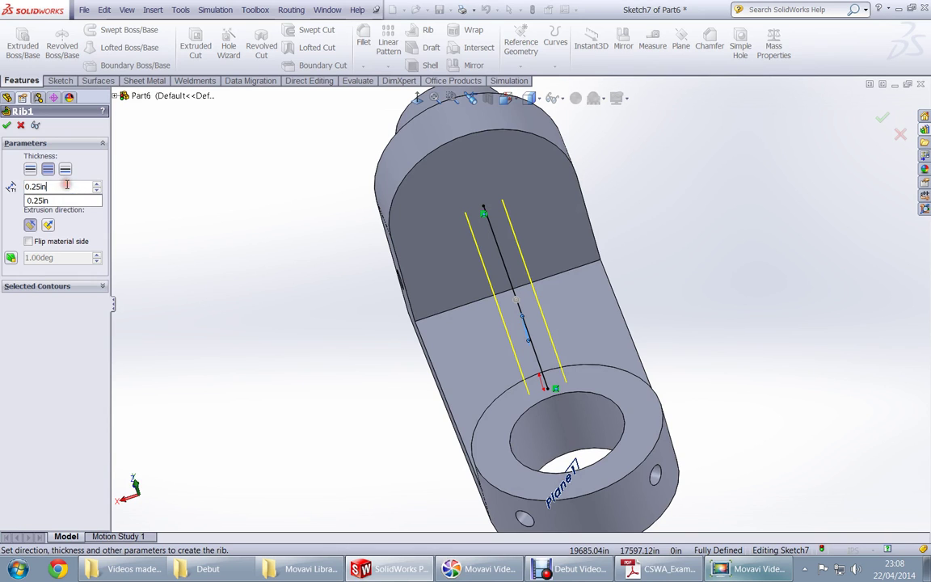
{"action": "key", "text": "BackSpace"}
{"action": "key", "text": "BackSpace"}
{"action": "key", "text": "BackSpace"}
{"action": "key", "text": "BackSpace"}
{"action": "type", "text": "125"}
{"action": "key", "text": "Return"}
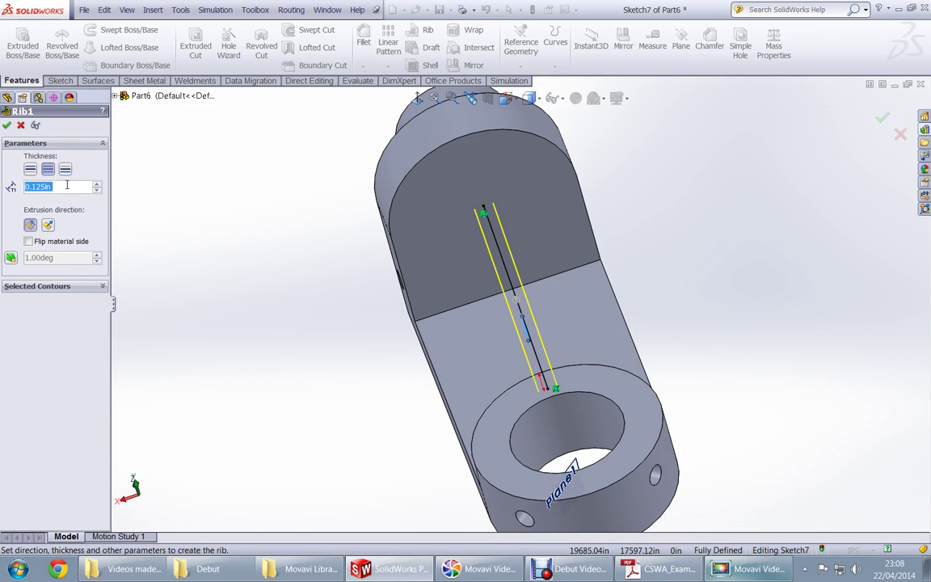
{"action": "middle_click_drag", "start_coordinate": [324, 322], "coordinate": [309, 249]}
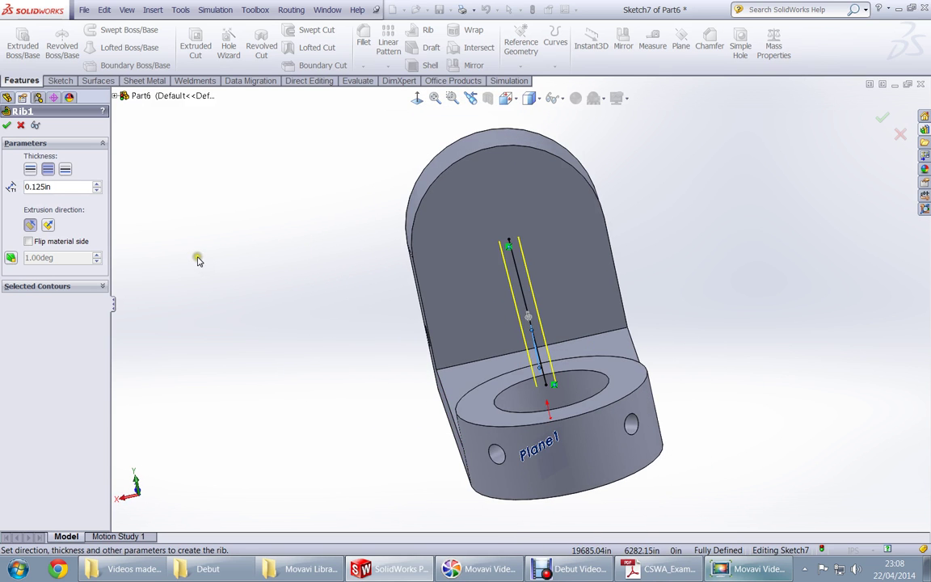
{"action": "mouse_move", "coordinate": [200, 261]}
{"action": "middle_mouse_down"}
{"action": "mouse_move", "coordinate": [254, 316]}
{"action": "mouse_move", "coordinate": [298, 272]}
{"action": "mouse_move", "coordinate": [357, 259]}
{"action": "mouse_move", "coordinate": [323, 253]}
{"action": "middle_mouse_up"}
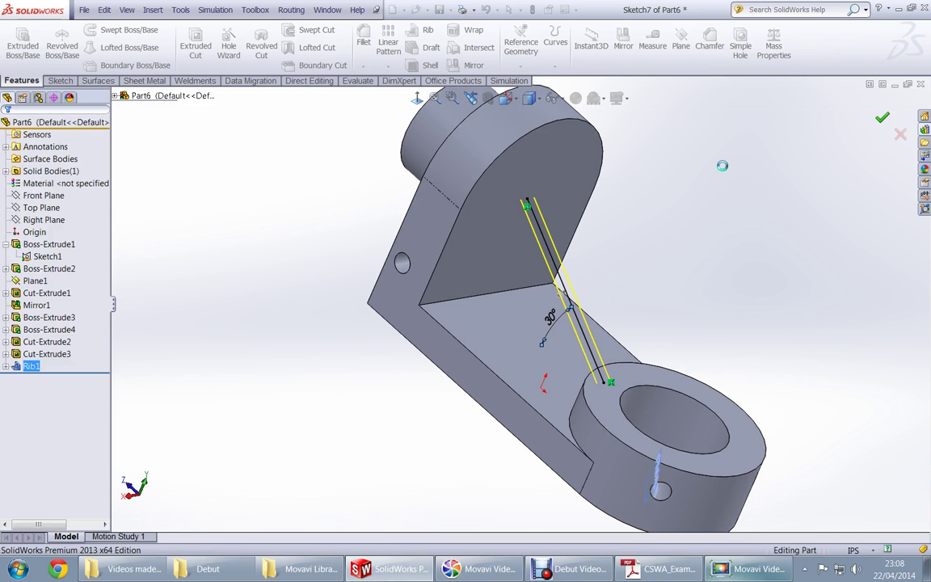
{"action": "middle_click_drag", "start_coordinate": [718, 211], "coordinate": [669, 217]}
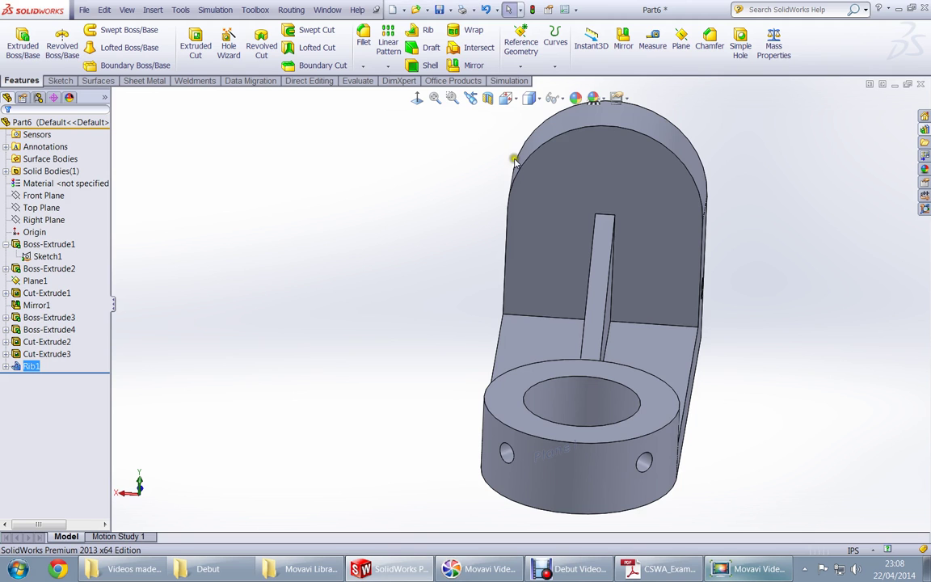
{"action": "left_click", "coordinate": [652, 45]}
{"action": "middle_click_drag", "start_coordinate": [657, 293], "coordinate": [568, 305]}
{"action": "left_click", "coordinate": [623, 316]}
{"action": "left_click", "coordinate": [551, 297]}
{"action": "scroll", "coordinate": [568, 305], "scroll_direction": "down", "scroll_amount": 5}
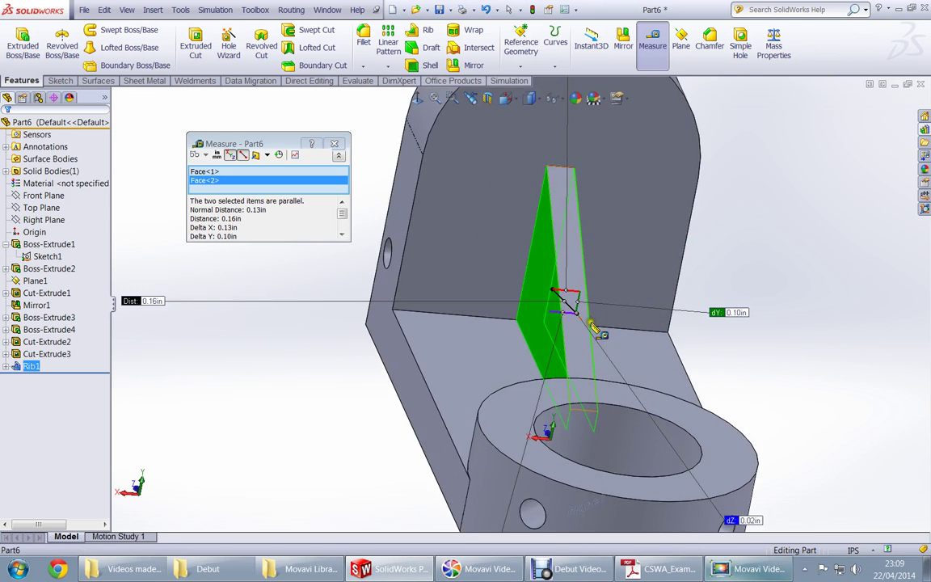
{"action": "scroll", "coordinate": [577, 299], "scroll_direction": "up", "scroll_amount": 5}
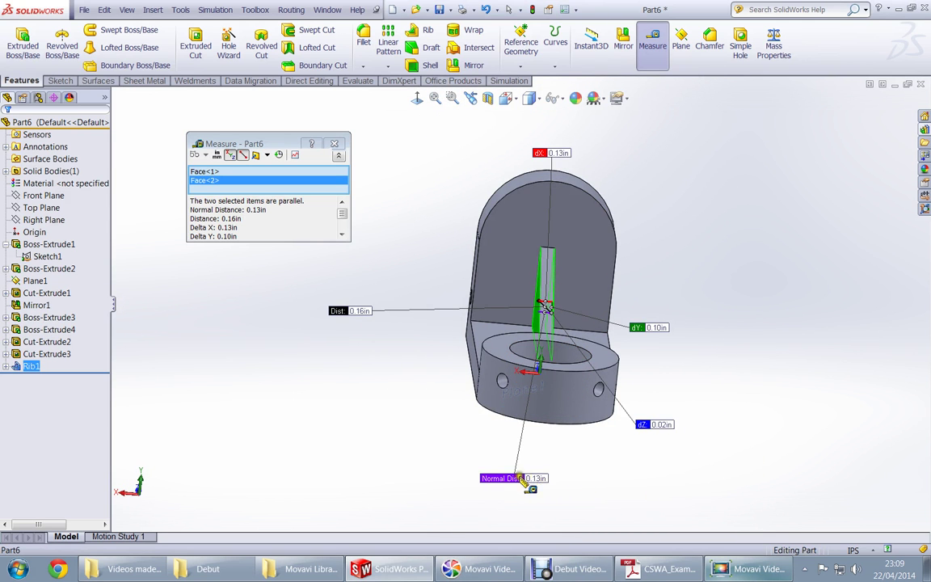
{"action": "left_click_drag", "start_coordinate": [505, 477], "coordinate": [683, 362]}
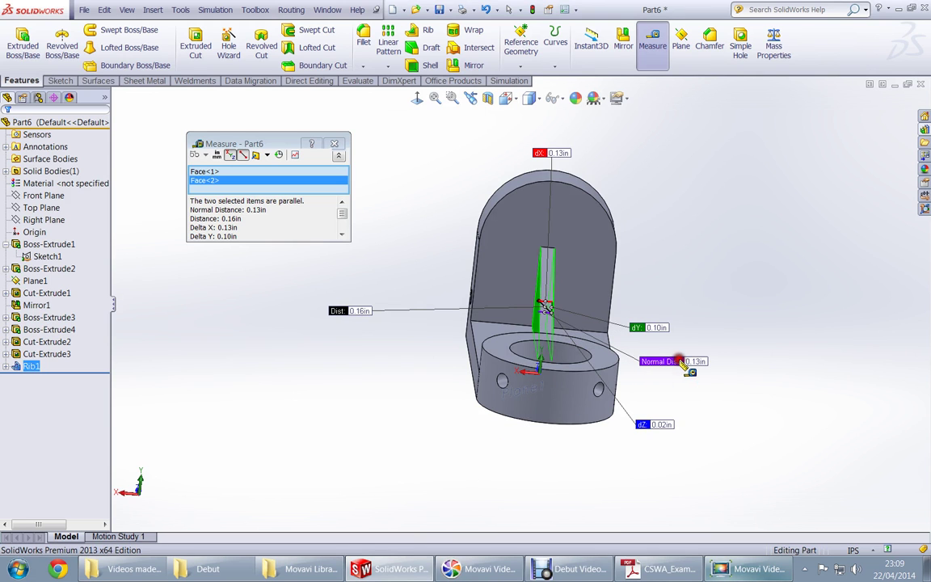
{"action": "left_click", "coordinate": [334, 144]}
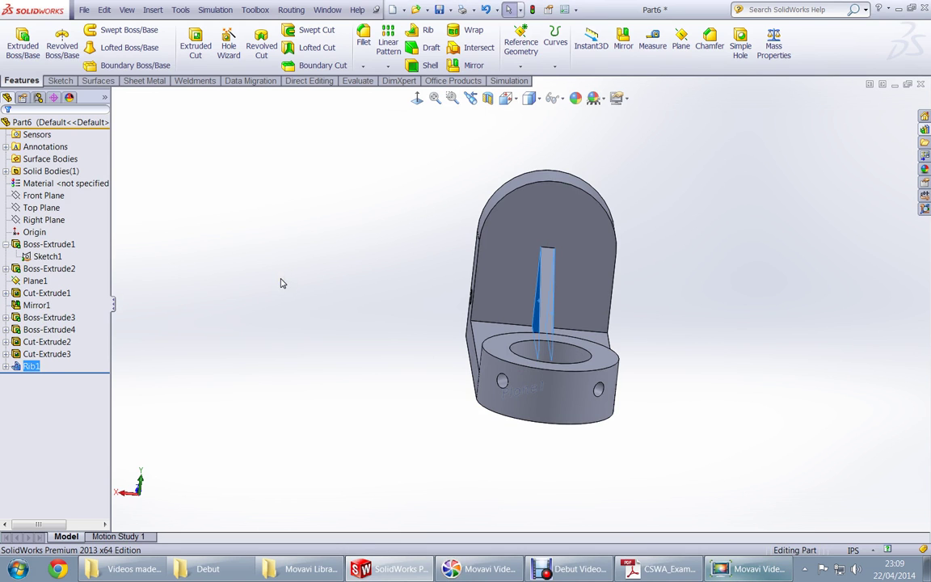
{"action": "left_click", "coordinate": [29, 366]}
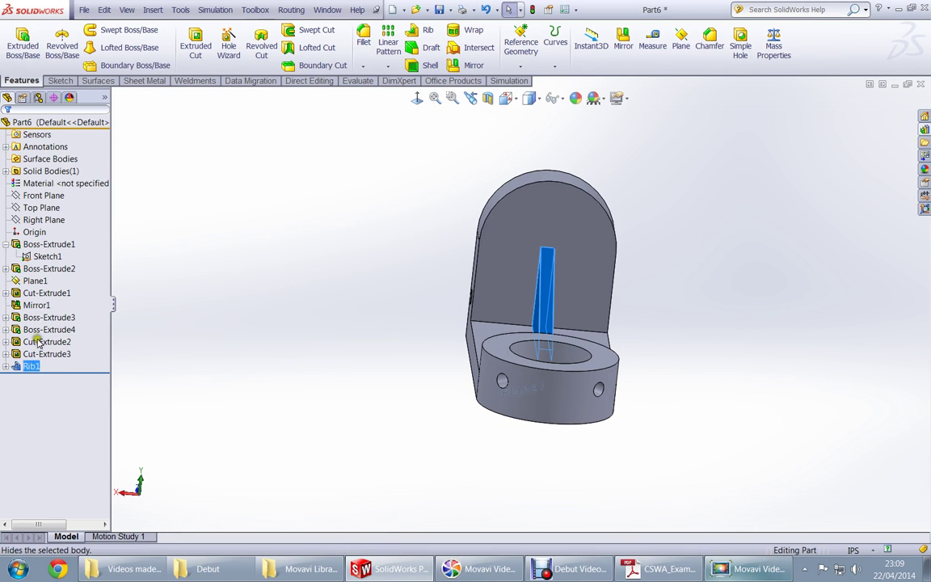
Edit Rib1 to a 0.25in thickness and view the rib where it meets the ring boss
{"action": "left_click", "coordinate": [36, 340]}
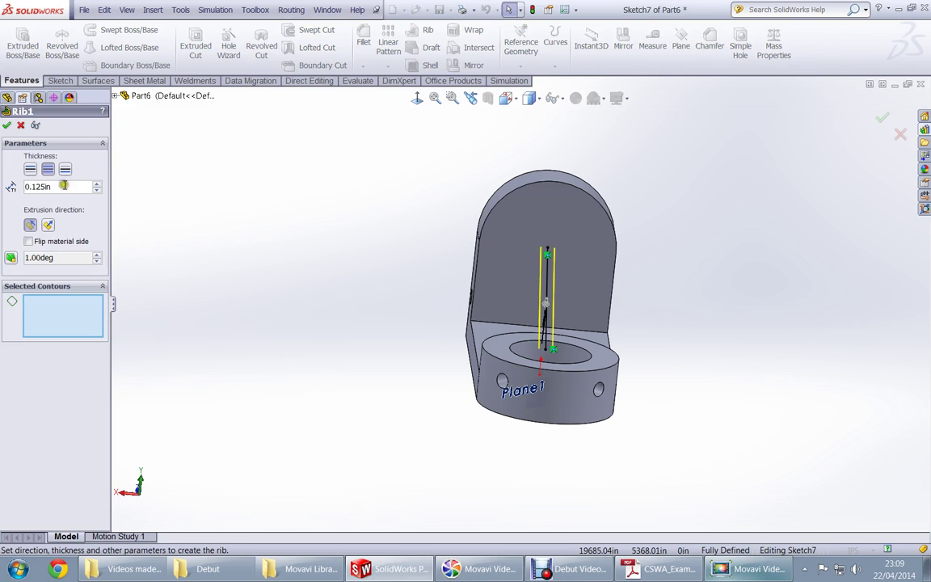
{"action": "double_click", "coordinate": [68, 187]}
{"action": "type", "text": "."}
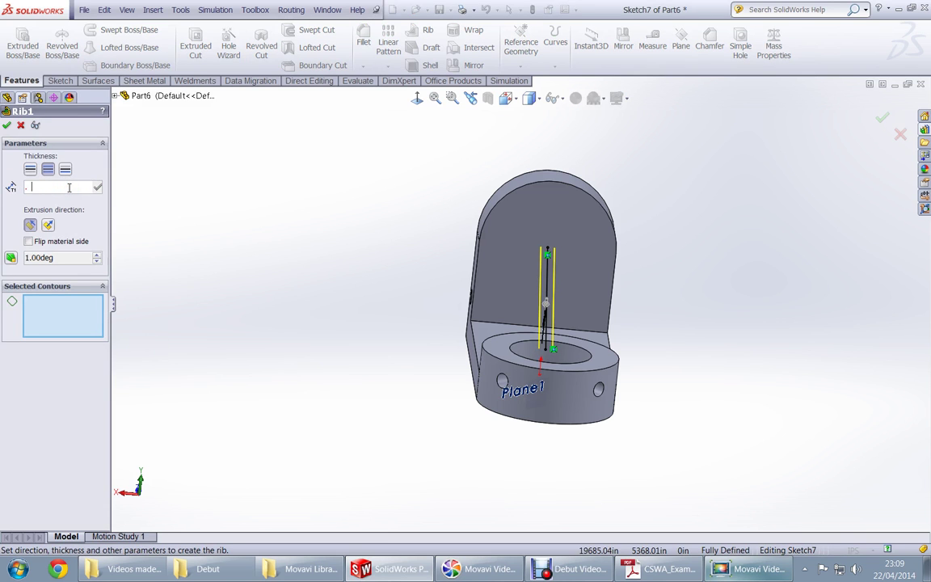
{"action": "type", "text": "25"}
{"action": "key", "text": "Return"}
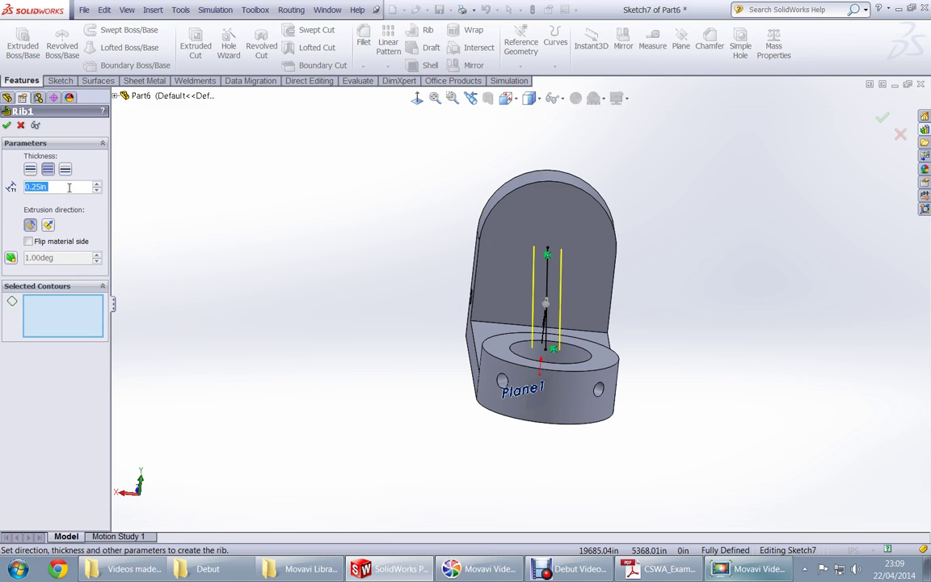
{"action": "left_click", "coordinate": [7, 125]}
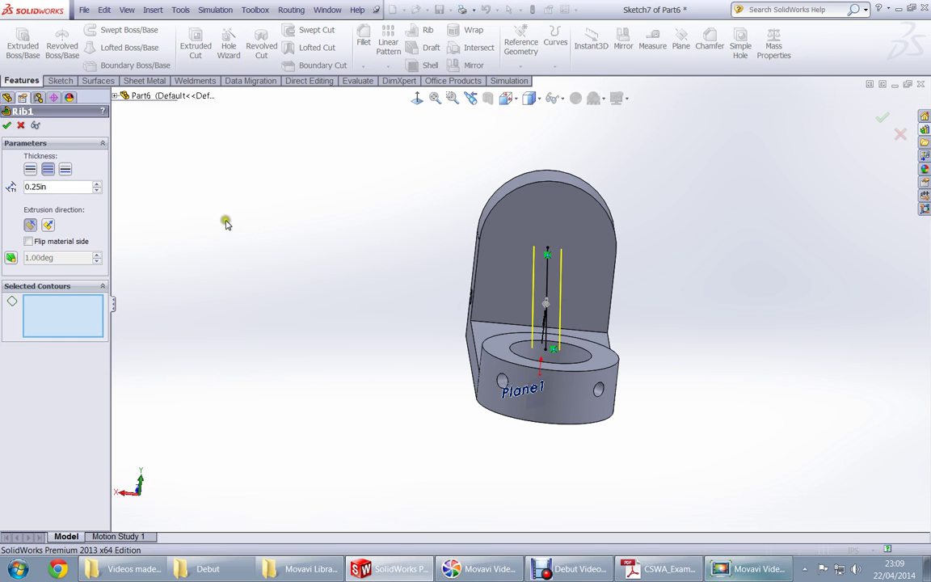
{"action": "middle_click_drag", "start_coordinate": [252, 237], "coordinate": [245, 328]}
{"action": "middle_click_drag", "start_coordinate": [534, 360], "coordinate": [497, 431]}
{"action": "scroll", "coordinate": [505, 380], "scroll_direction": "down", "scroll_amount": 5}
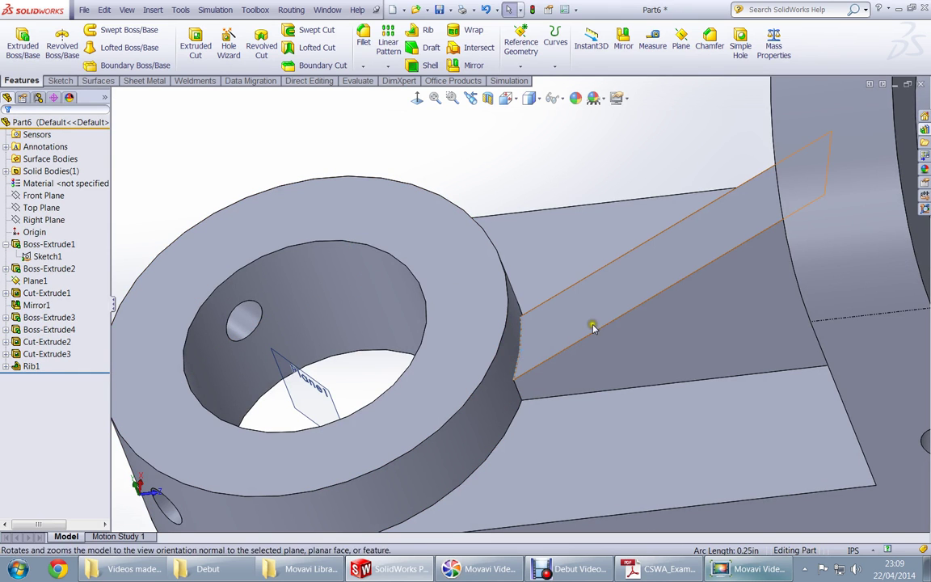
Look up the R.10 fillet callout on PDF page 9 and return to SolidWorks
{"action": "key", "text": "alt+Tab"}
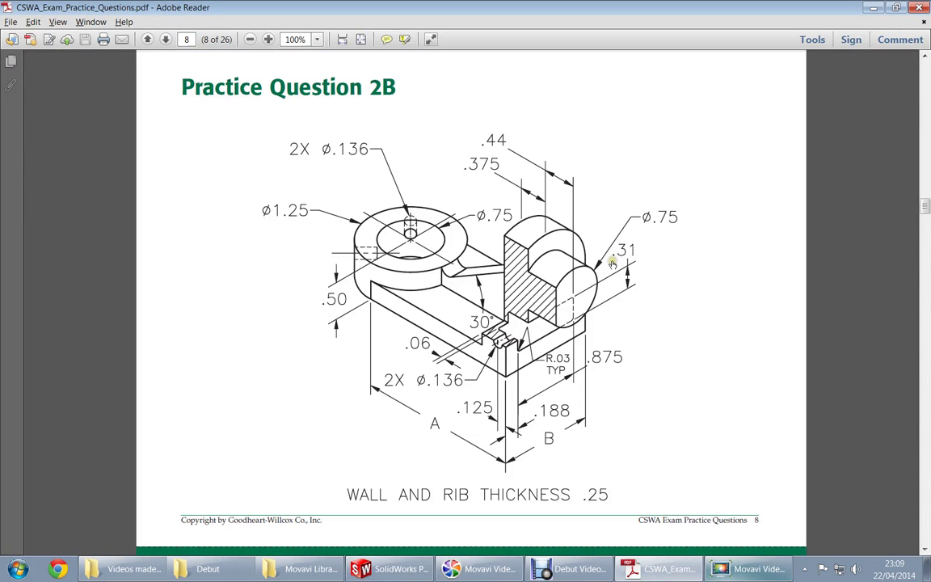
{"action": "scroll", "coordinate": [499, 344], "scroll_direction": "down", "scroll_amount": 10}
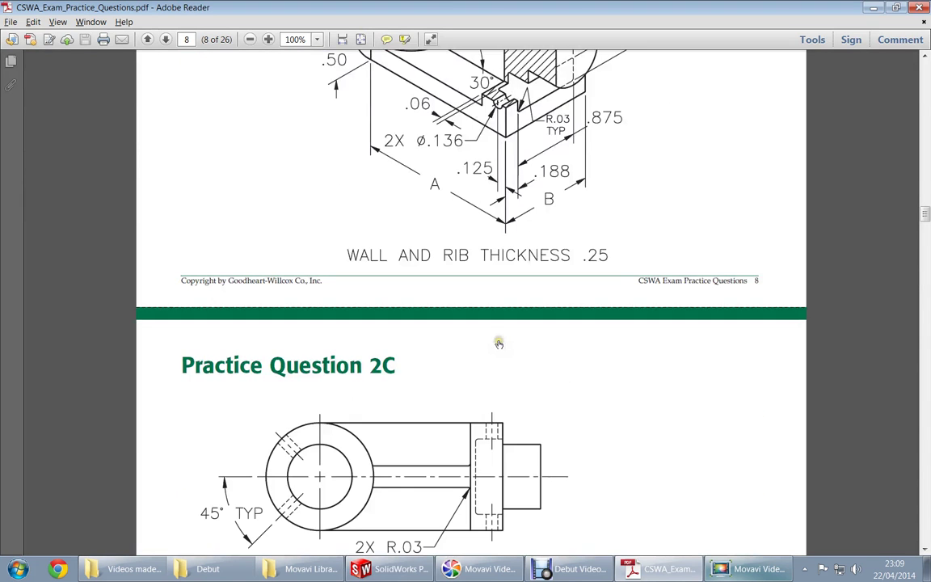
{"action": "scroll", "coordinate": [498, 344], "scroll_direction": "down", "scroll_amount": 5}
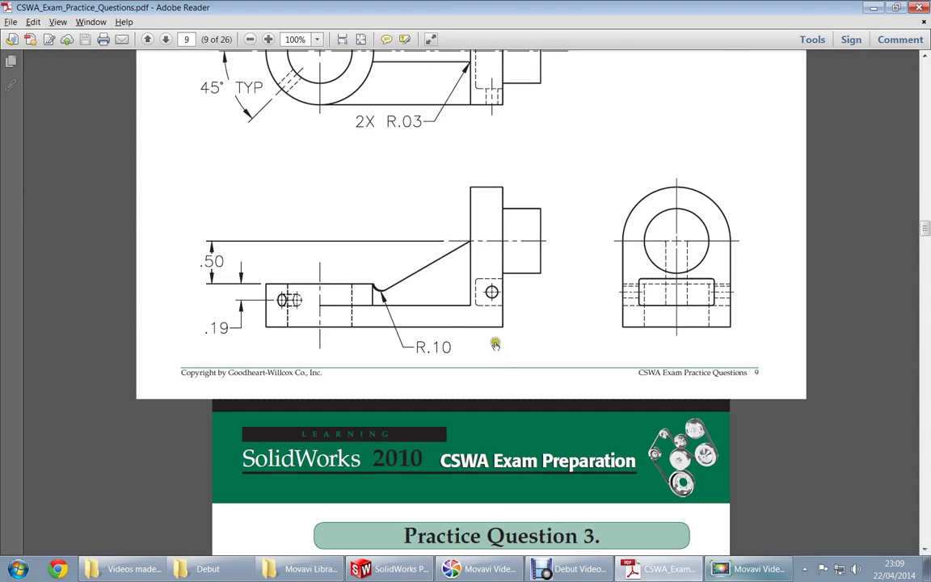
{"action": "key", "text": "alt+Tab"}
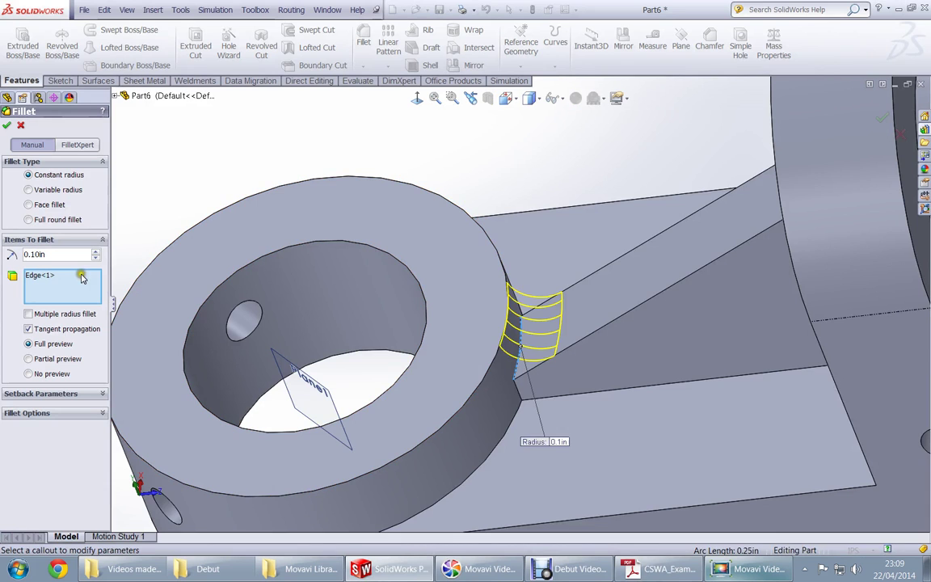
Accept the 0.10in fillet on the rib edge and orbit the bracket to view its other side
{"action": "left_click", "coordinate": [6, 126]}
{"action": "scroll", "coordinate": [509, 303], "scroll_direction": "up", "scroll_amount": 4}
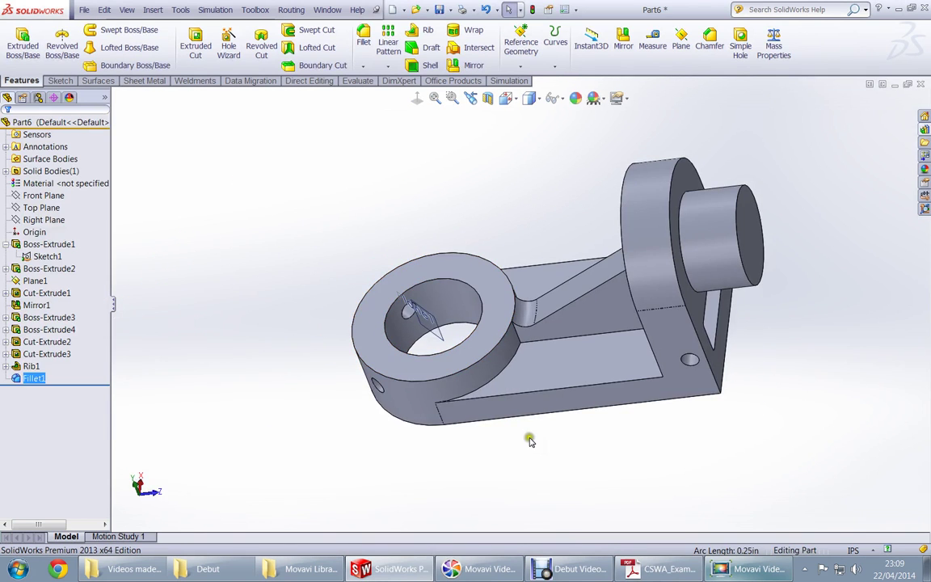
{"action": "middle_click_drag", "start_coordinate": [529, 441], "coordinate": [467, 370]}
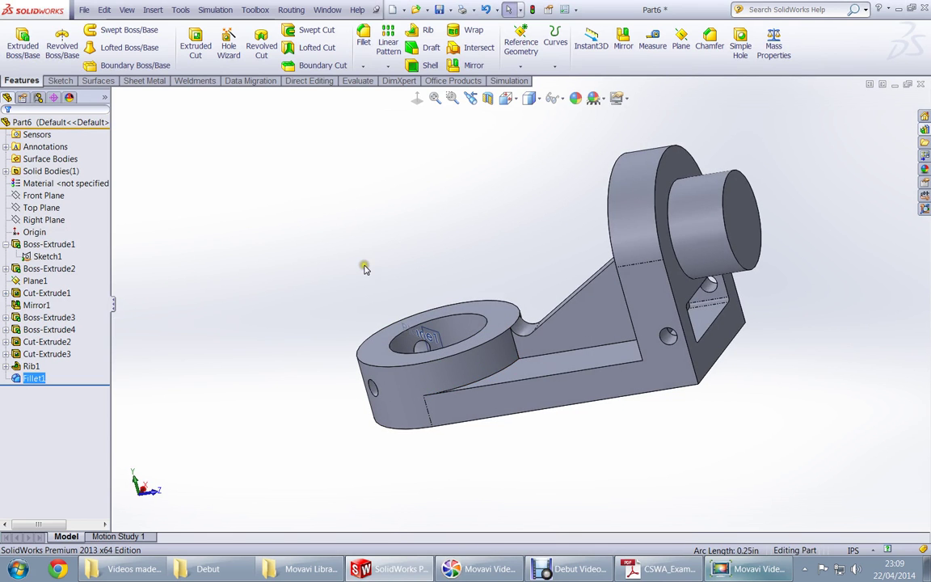
{"action": "mouse_move", "coordinate": [364, 268]}
{"action": "middle_mouse_down"}
{"action": "mouse_move", "coordinate": [348, 201]}
{"action": "mouse_move", "coordinate": [361, 215]}
{"action": "mouse_move", "coordinate": [325, 214]}
{"action": "middle_mouse_up"}
Scroll the PDF back to page 6 to reread Practice Question 2: IPS, A = 2.125, B = 1.25, Alloy Steel
{"action": "key", "text": "alt+Tab"}
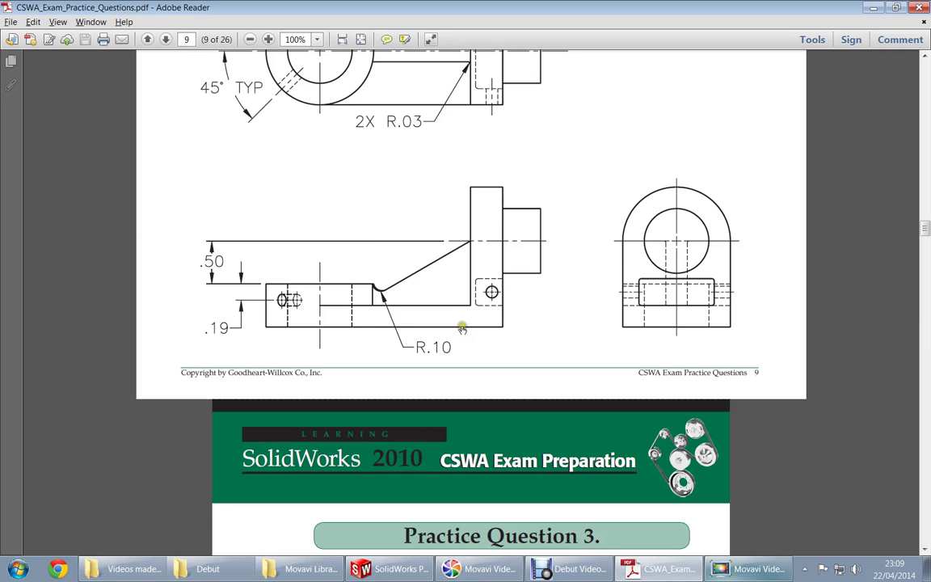
{"action": "scroll", "coordinate": [569, 266], "scroll_direction": "up", "scroll_amount": 6}
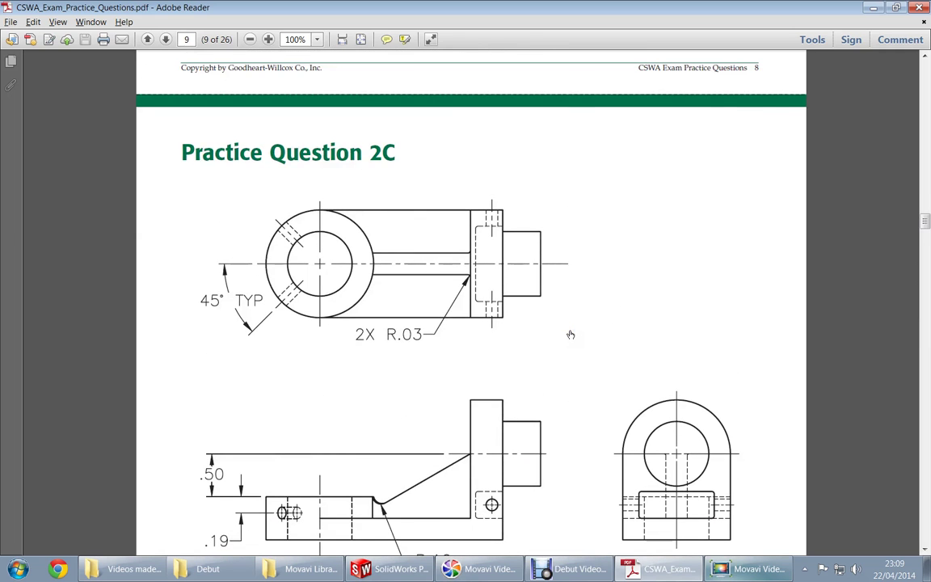
{"action": "scroll", "coordinate": [570, 334], "scroll_direction": "up", "scroll_amount": 11}
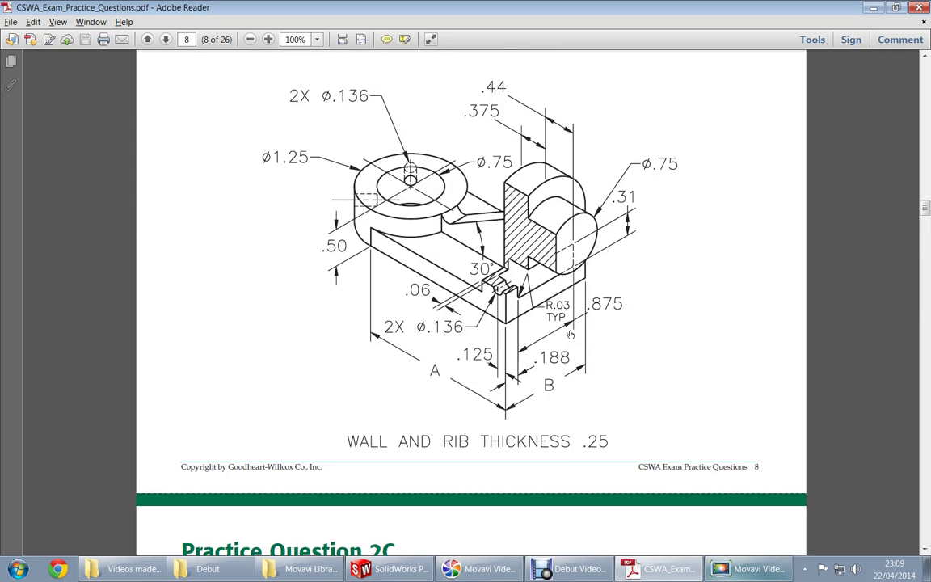
{"action": "scroll", "coordinate": [570, 334], "scroll_direction": "up", "scroll_amount": 15}
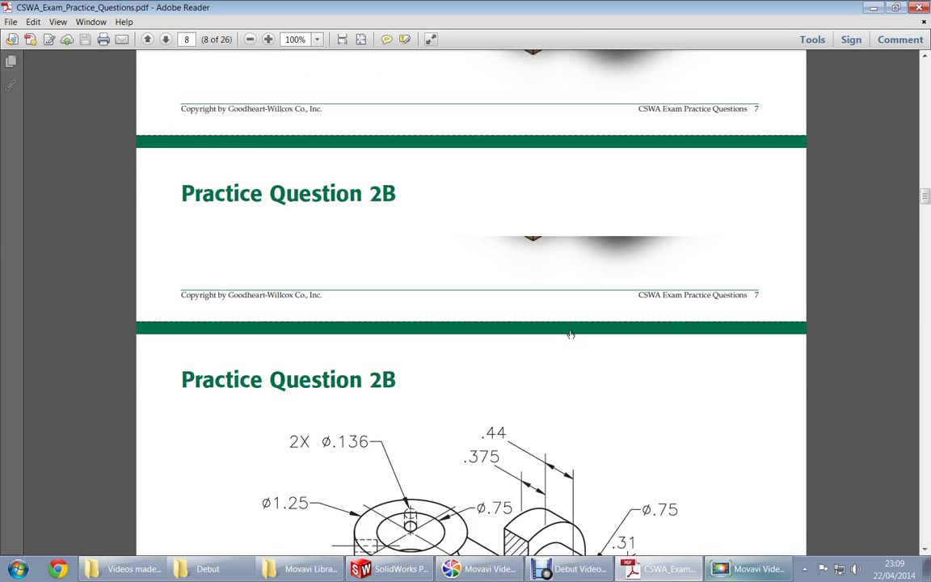
{"action": "scroll", "coordinate": [569, 331], "scroll_direction": "up", "scroll_amount": 12}
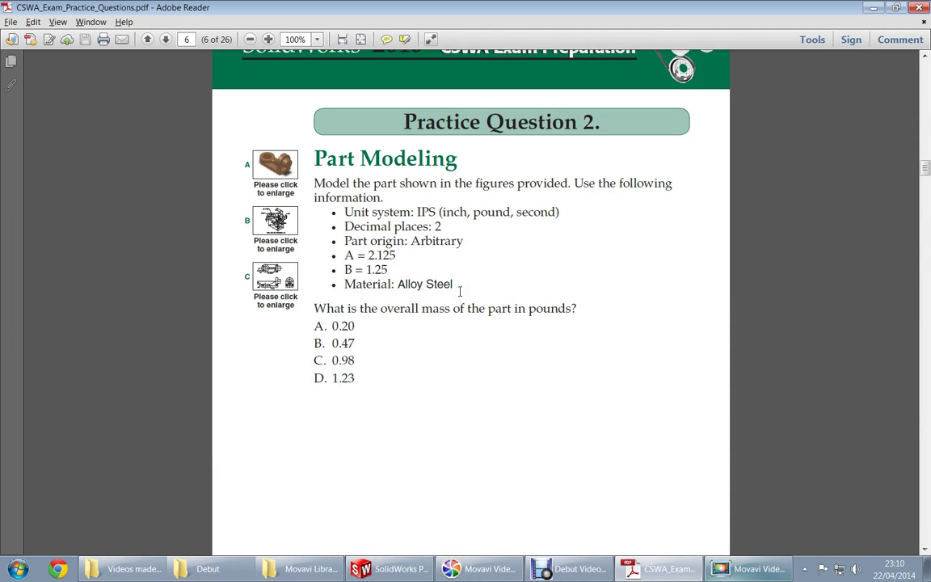
Assign Alloy Steel to Part6 and show Mass Properties: 0.47 pounds, 1.70 cubic inches
{"action": "key", "text": "alt+Tab"}
{"action": "right_click", "coordinate": [50, 184]}
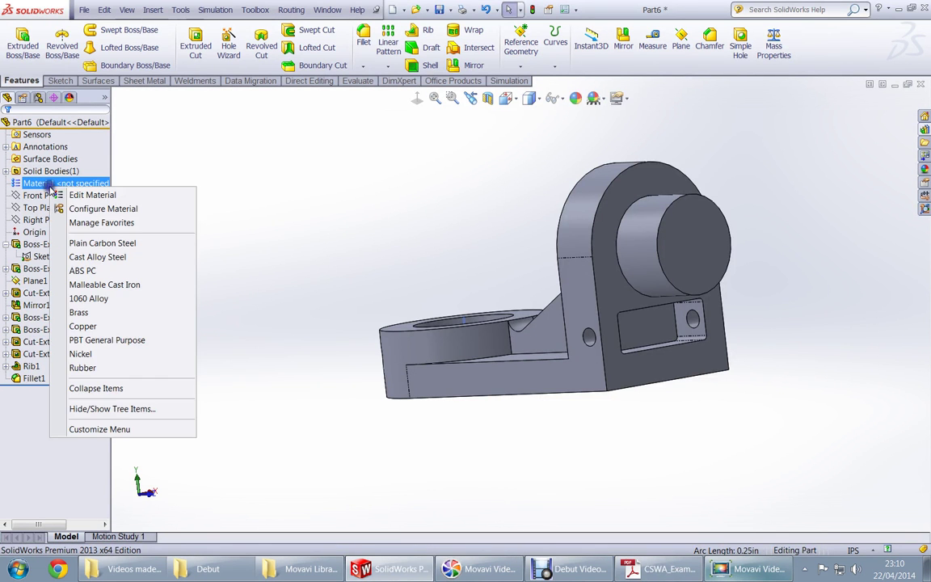
{"action": "left_click", "coordinate": [78, 197]}
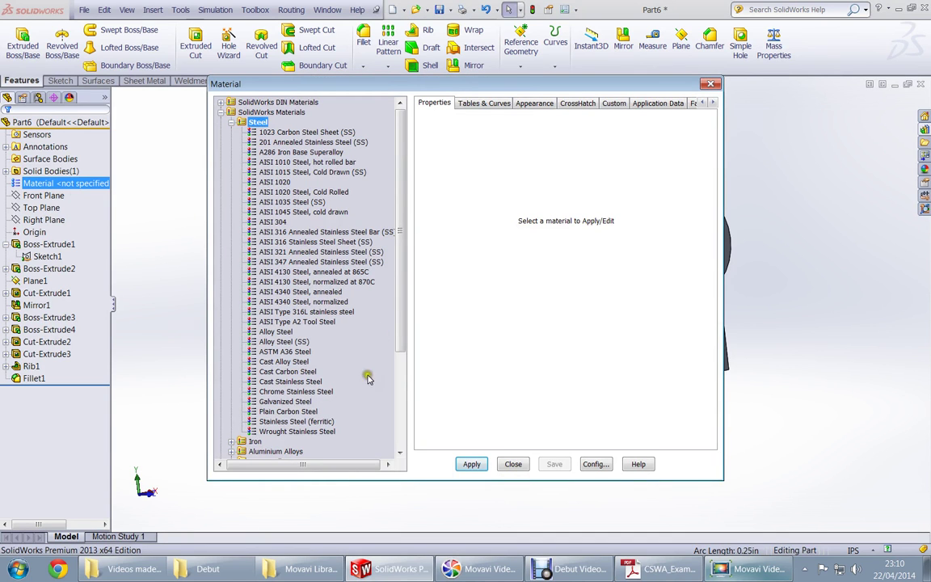
{"action": "left_click", "coordinate": [276, 332]}
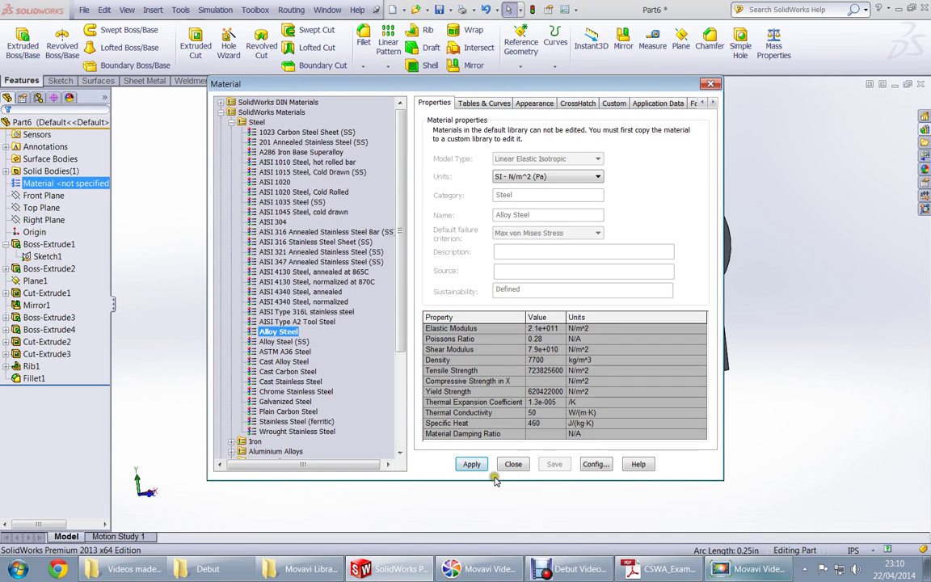
{"action": "left_click", "coordinate": [471, 464]}
{"action": "left_click", "coordinate": [512, 466]}
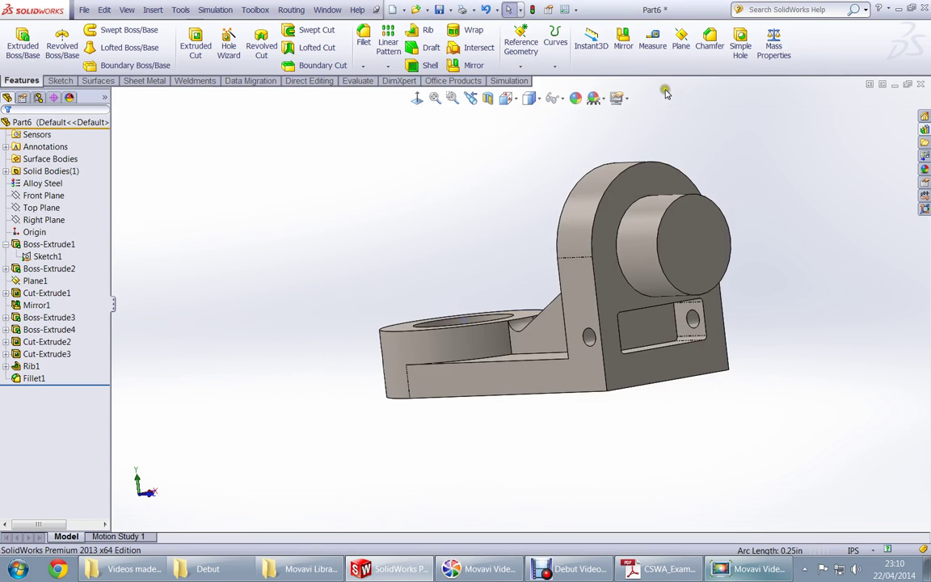
{"action": "left_click", "coordinate": [773, 45]}
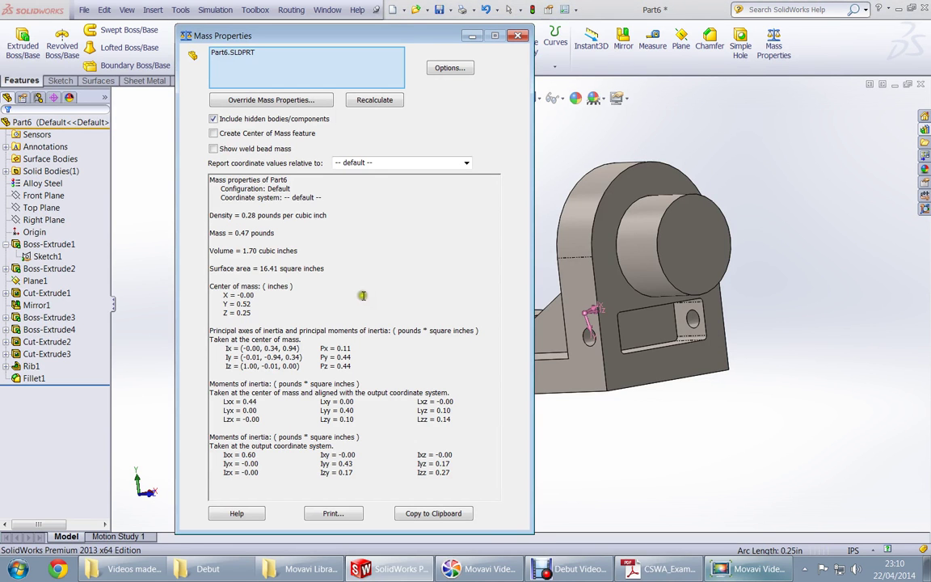
{"action": "key", "text": "alt+Tab"}
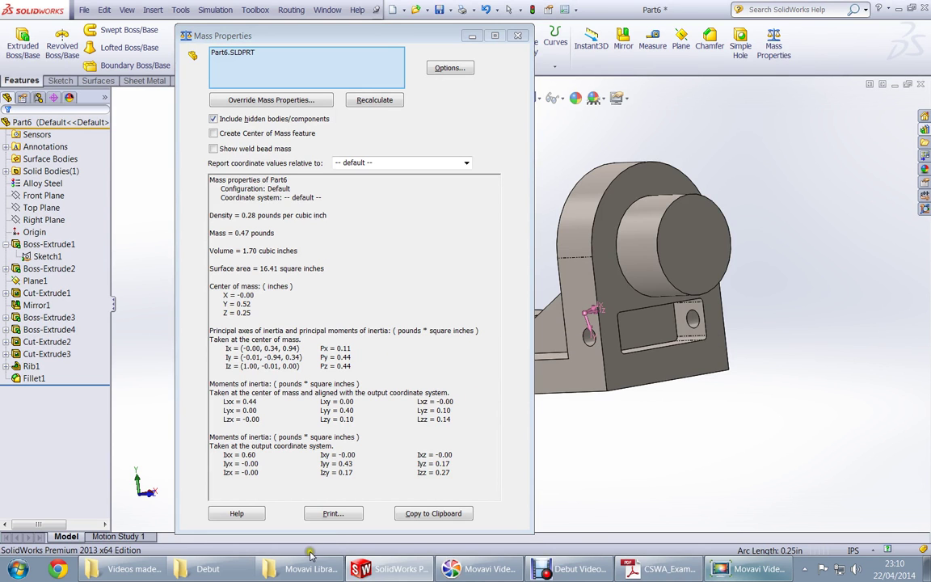
Highlight answer B (0.47) in the PDF to match the computed mass, then return to Mass Properties
{"action": "left_click", "coordinate": [574, 483]}
{"action": "scroll", "coordinate": [574, 483], "scroll_direction": "down", "scroll_amount": 3}
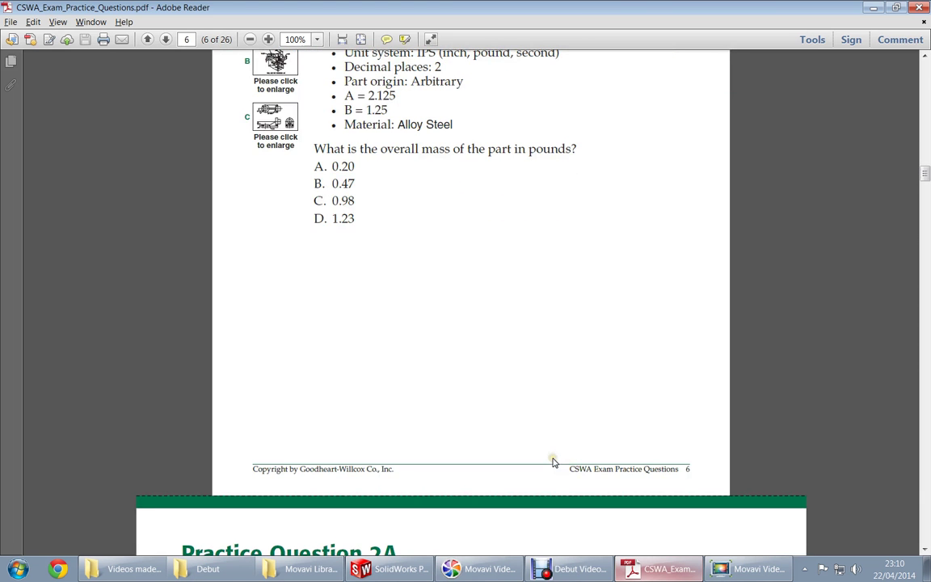
{"action": "left_click_drag", "start_coordinate": [353, 184], "coordinate": [332, 183]}
{"action": "scroll", "coordinate": [455, 253], "scroll_direction": "up", "scroll_amount": 3}
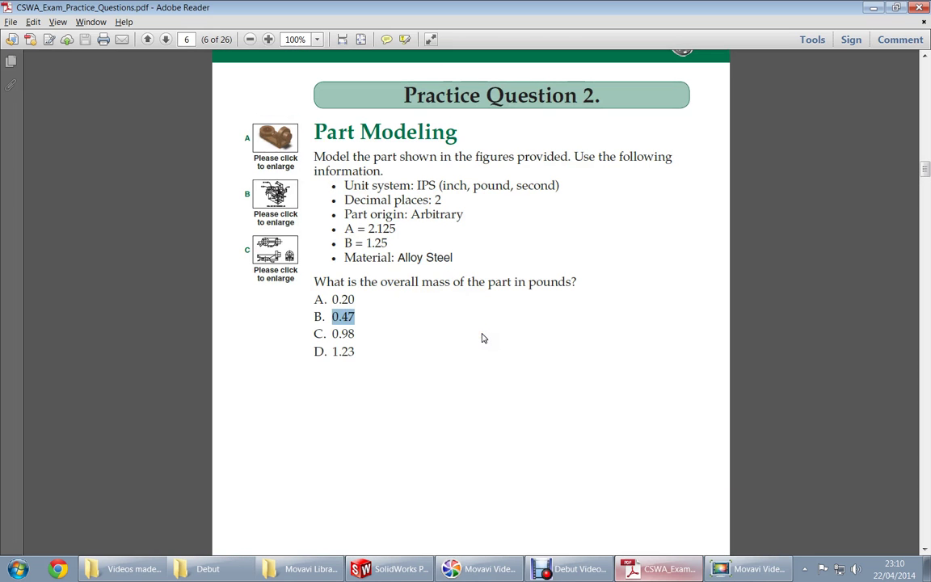
{"action": "left_click", "coordinate": [470, 421]}
{"action": "left_click", "coordinate": [361, 569]}
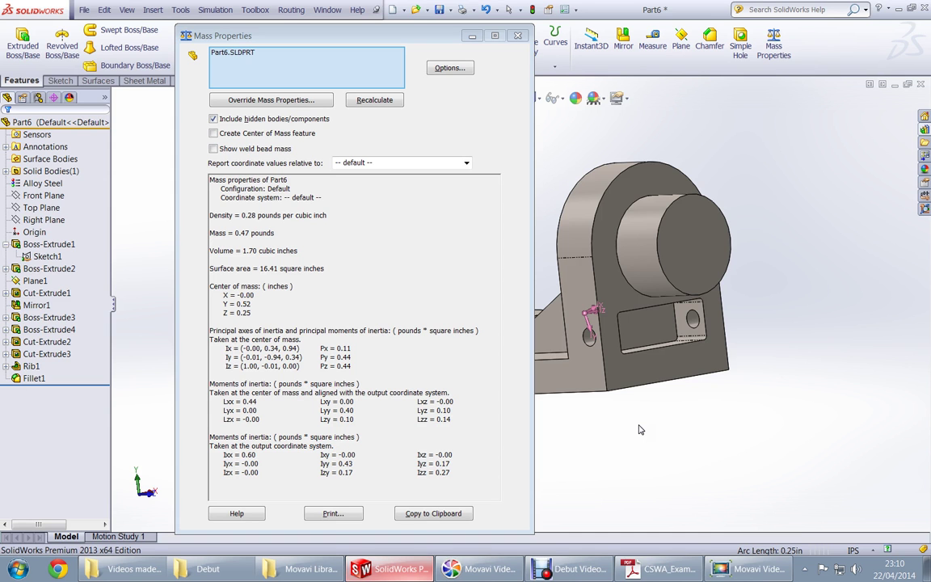
Return to the exam questions PDF and scroll through the later practice questions
{"action": "left_click", "coordinate": [659, 569]}
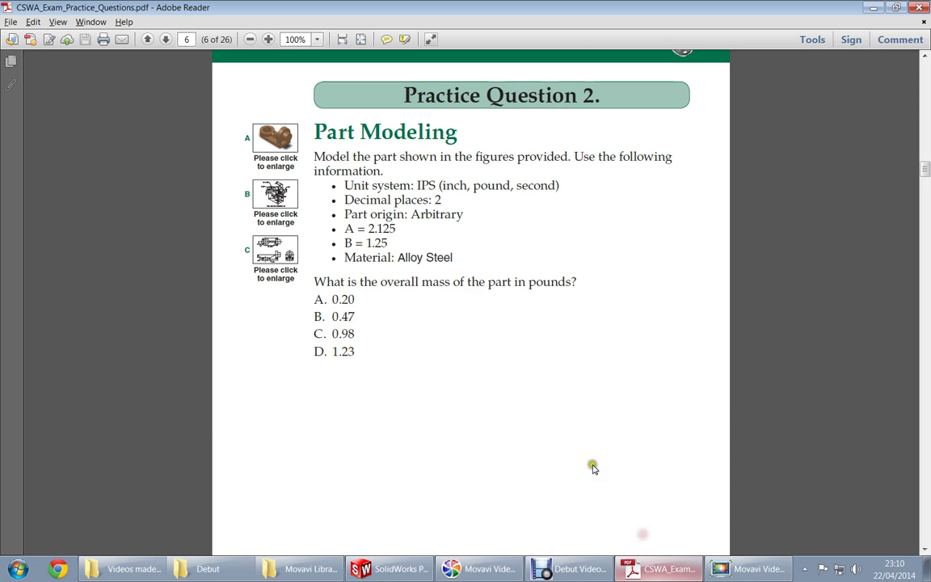
{"action": "scroll", "coordinate": [488, 415], "scroll_direction": "down", "scroll_amount": 5}
{"action": "scroll", "coordinate": [487, 415], "scroll_direction": "down", "scroll_amount": 20}
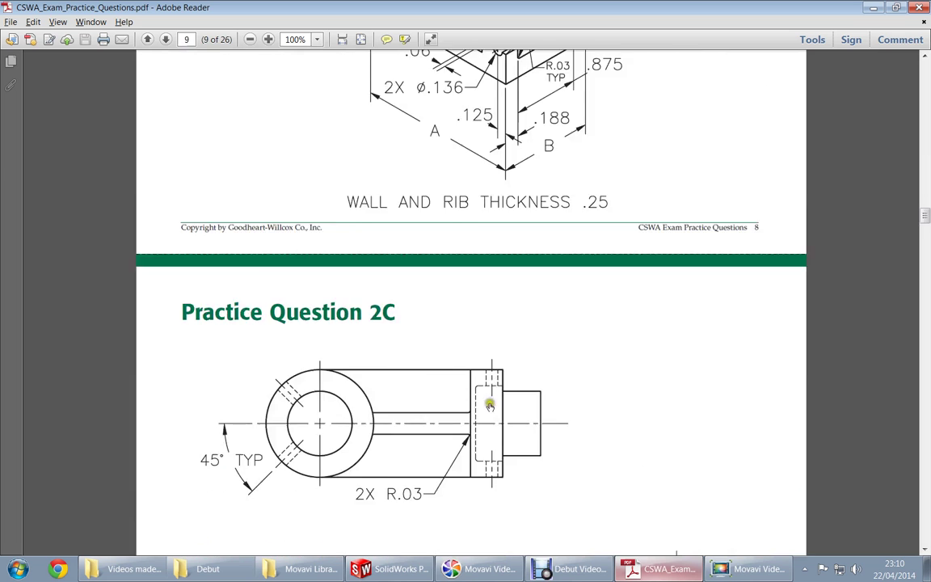
{"action": "scroll", "coordinate": [490, 407], "scroll_direction": "down", "scroll_amount": 15}
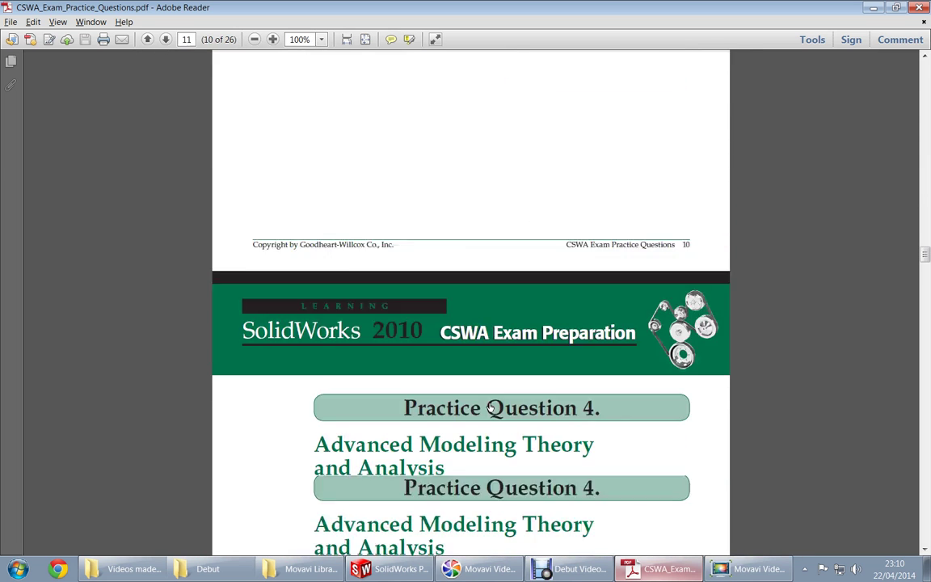
{"action": "scroll", "coordinate": [490, 407], "scroll_direction": "down", "scroll_amount": 3}
{"action": "scroll", "coordinate": [488, 409], "scroll_direction": "up", "scroll_amount": 10}
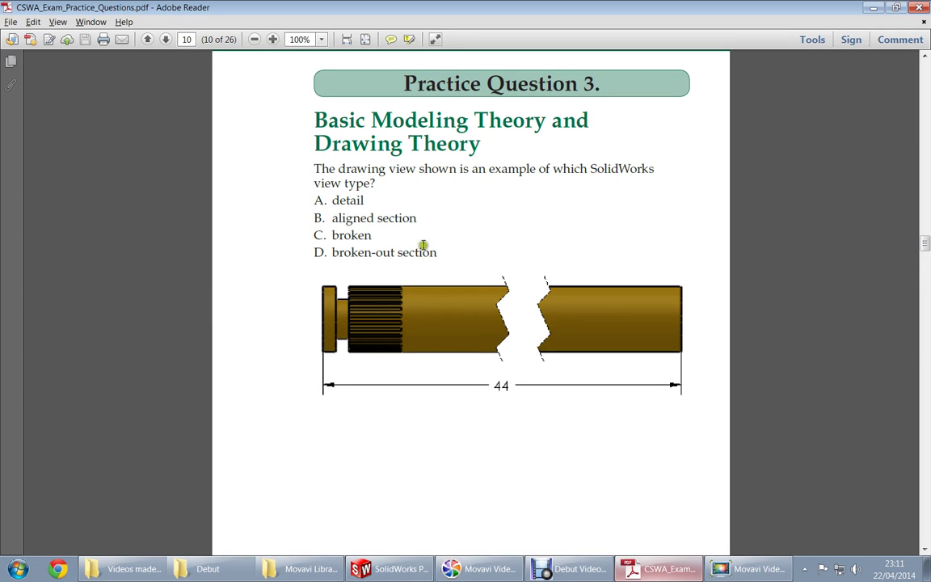
Reach Practice Question 5A on page 13, briefly showing then minimizing the Debut recorder
{"action": "scroll", "coordinate": [530, 323], "scroll_direction": "down", "scroll_amount": 10}
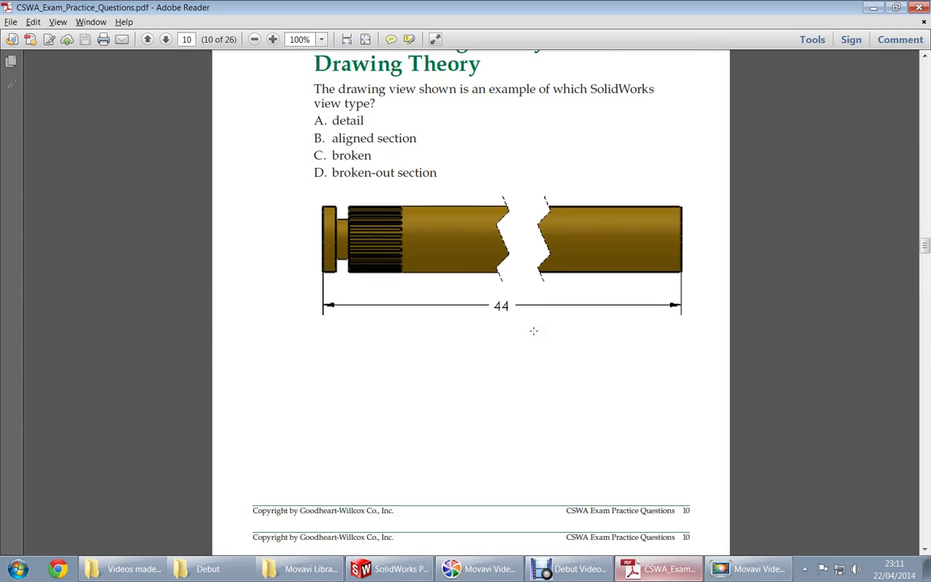
{"action": "scroll", "coordinate": [534, 300], "scroll_direction": "down", "scroll_amount": 15}
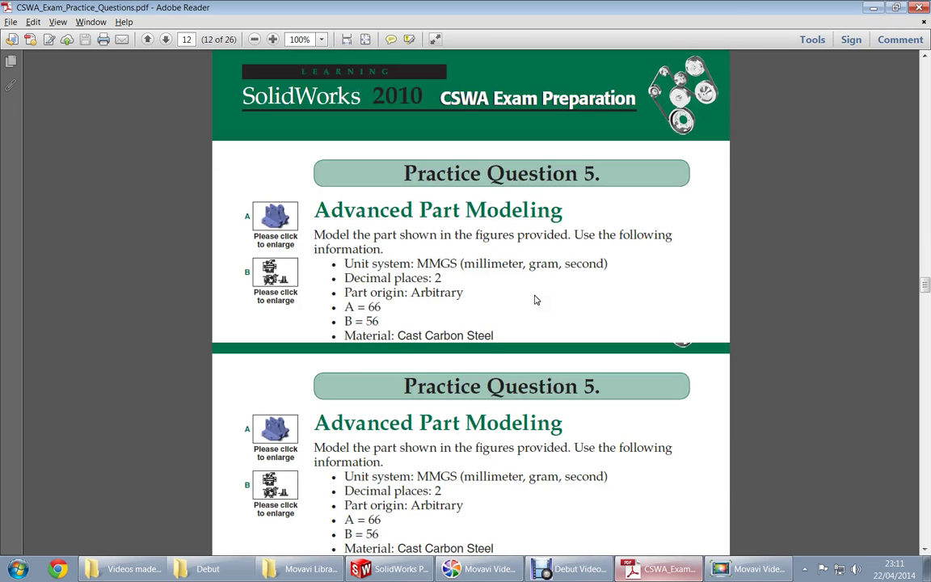
{"action": "scroll", "coordinate": [535, 295], "scroll_direction": "down", "scroll_amount": 9}
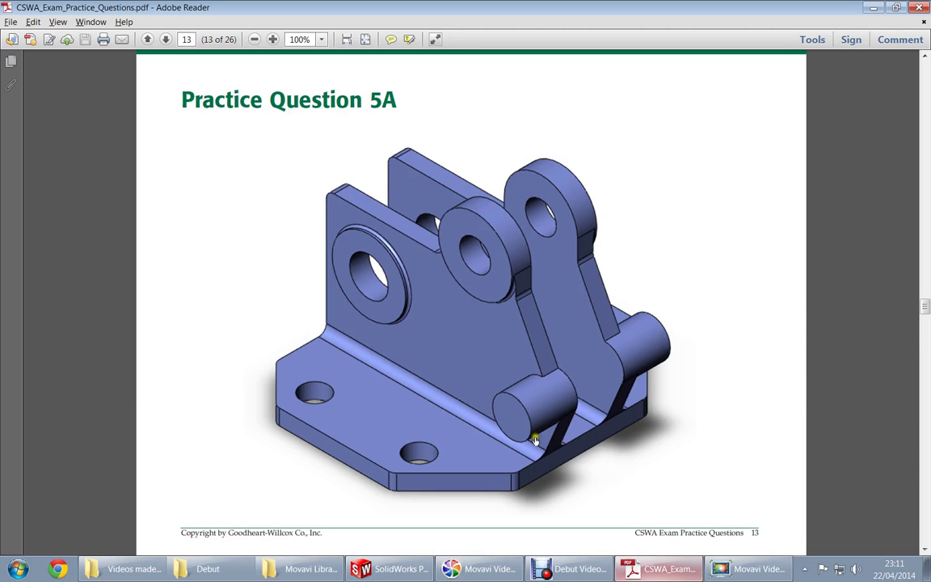
{"action": "left_click", "coordinate": [566, 565]}
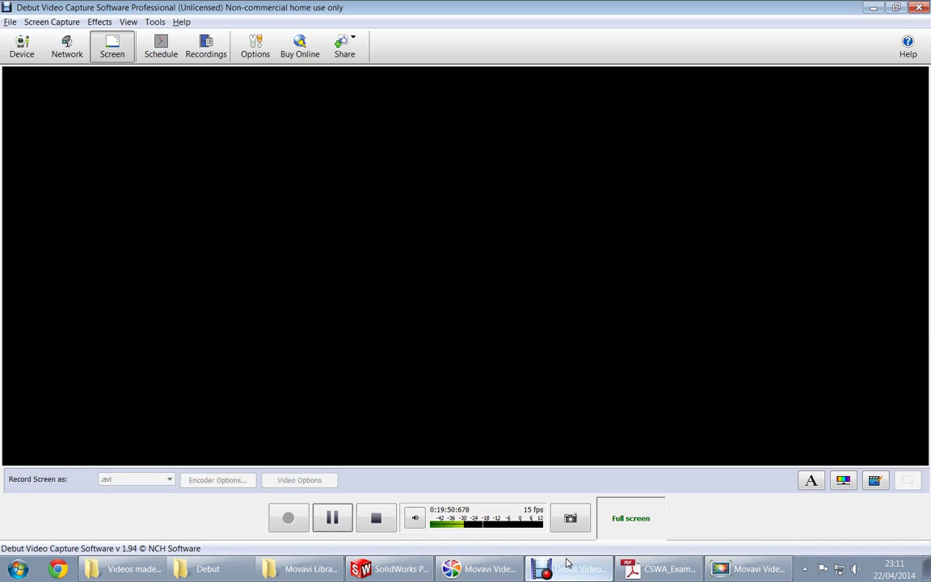
{"action": "left_click", "coordinate": [566, 566]}
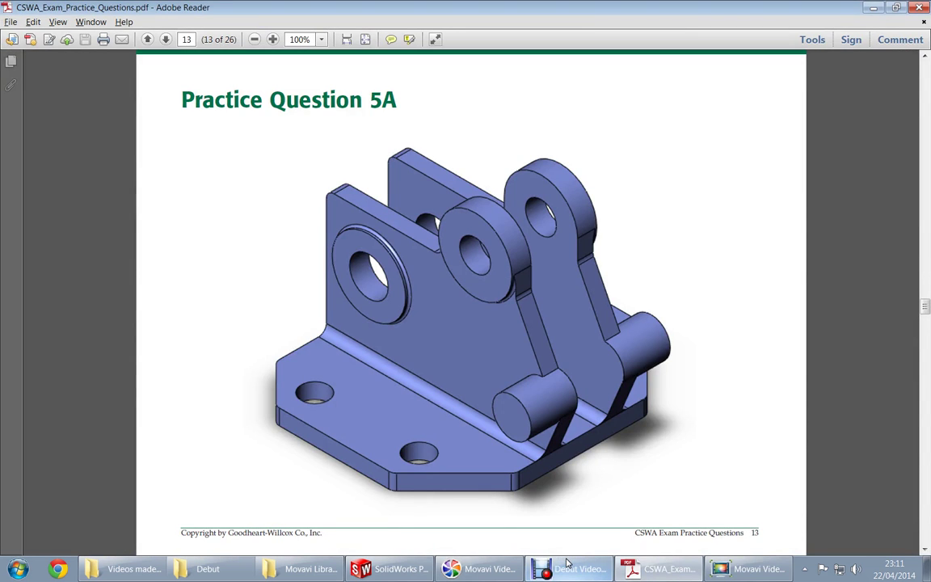